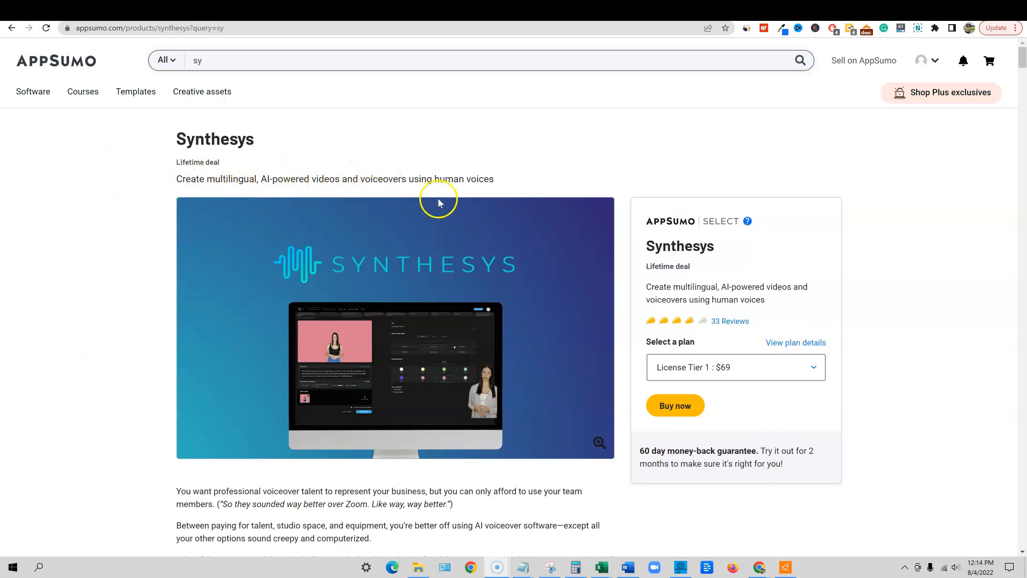
# Read the Synthesys deal's tagline, introduction and TL;DR summary on the product page
pyautogui.moveTo(432, 179); pyautogui.dragTo(519, 183)
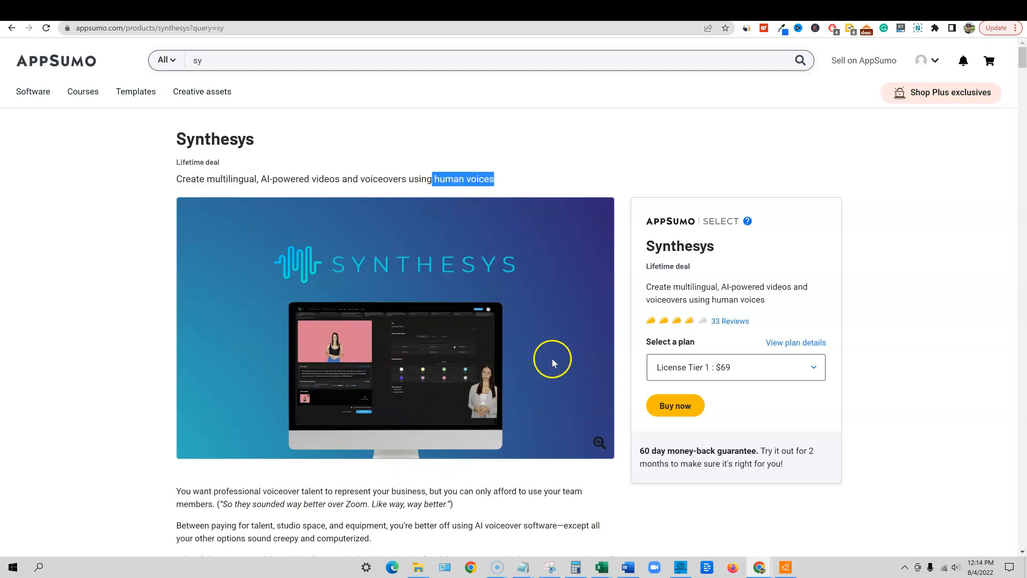
pyautogui.scroll(-7, 532, 395)
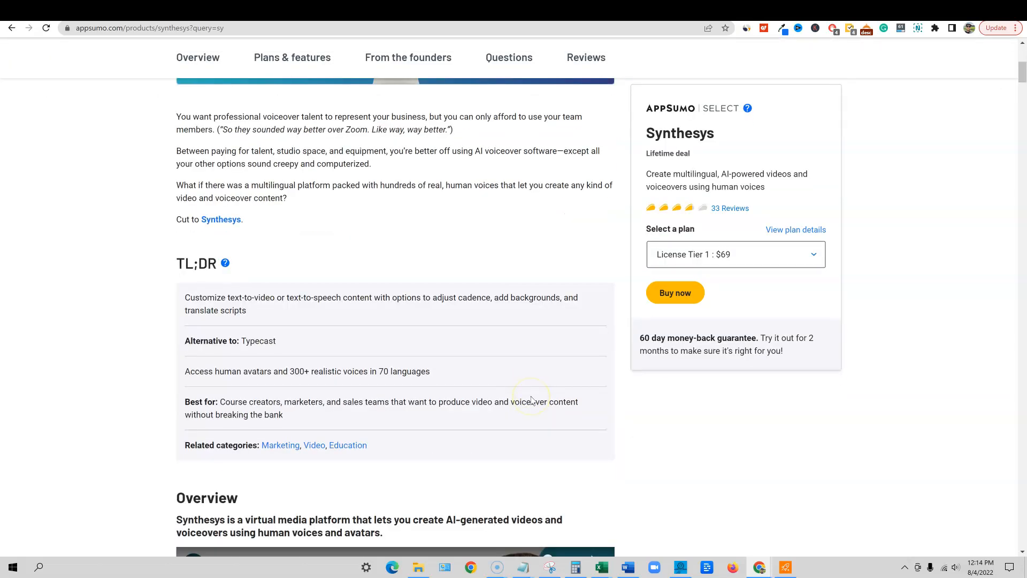
pyautogui.scroll(1, 532, 401)
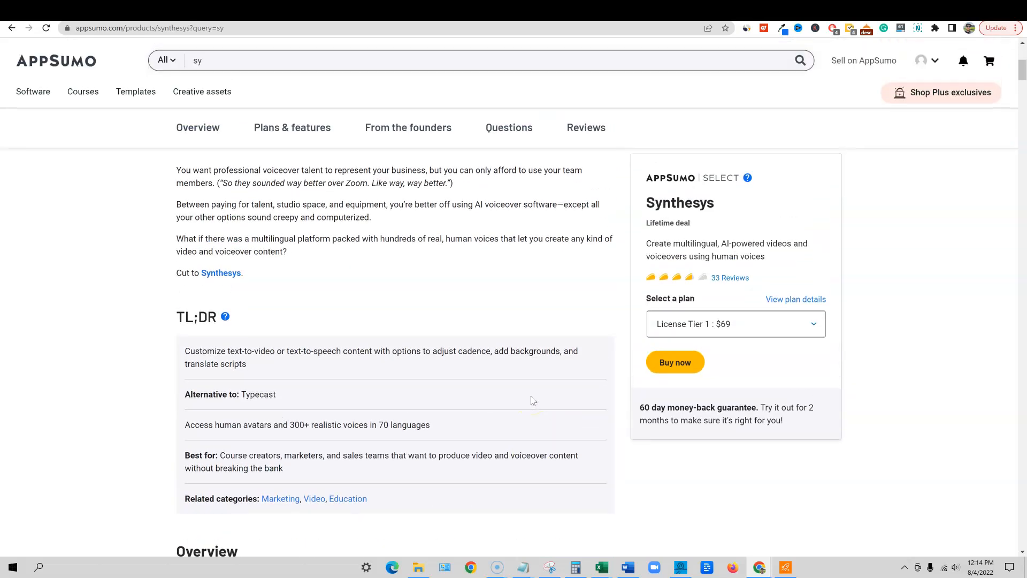
pyautogui.scroll(6, 533, 400)
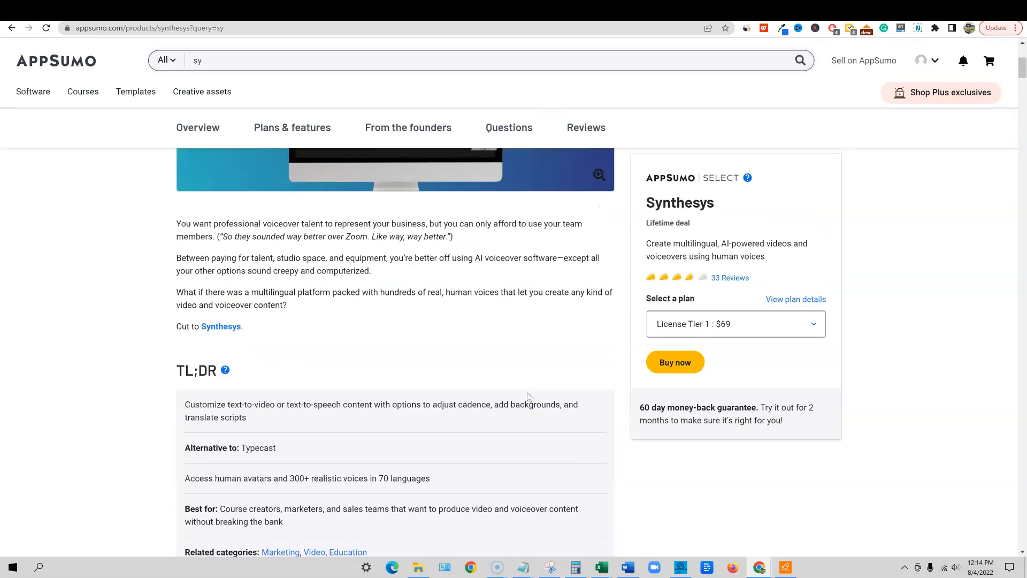
pyautogui.scroll(-1, 532, 379)
pyautogui.scroll(1, 535, 378)
# Check which license tiers and prices the Synthesys deal's plan selector offers
pyautogui.click(778, 376)
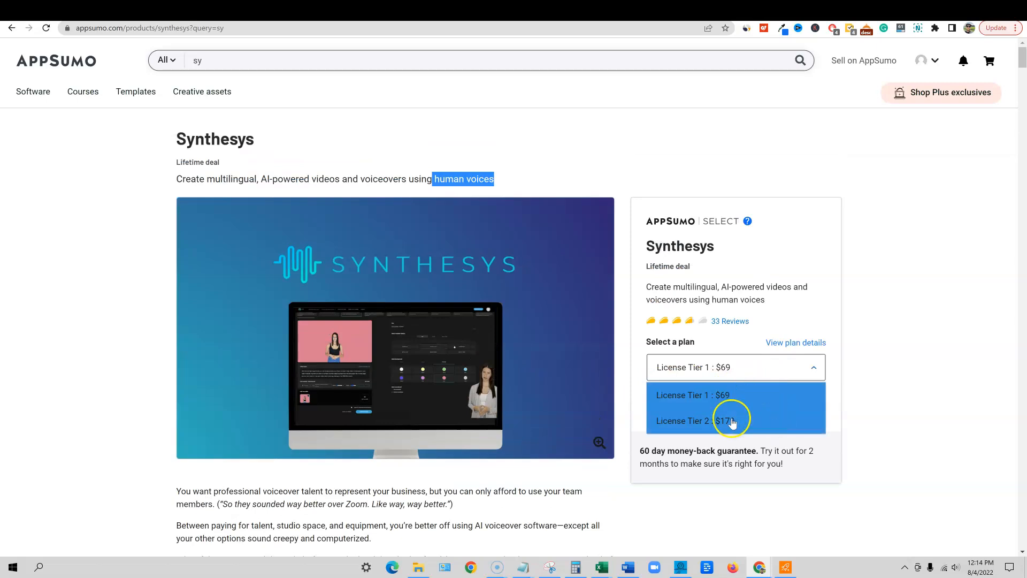
pyautogui.click(865, 342)
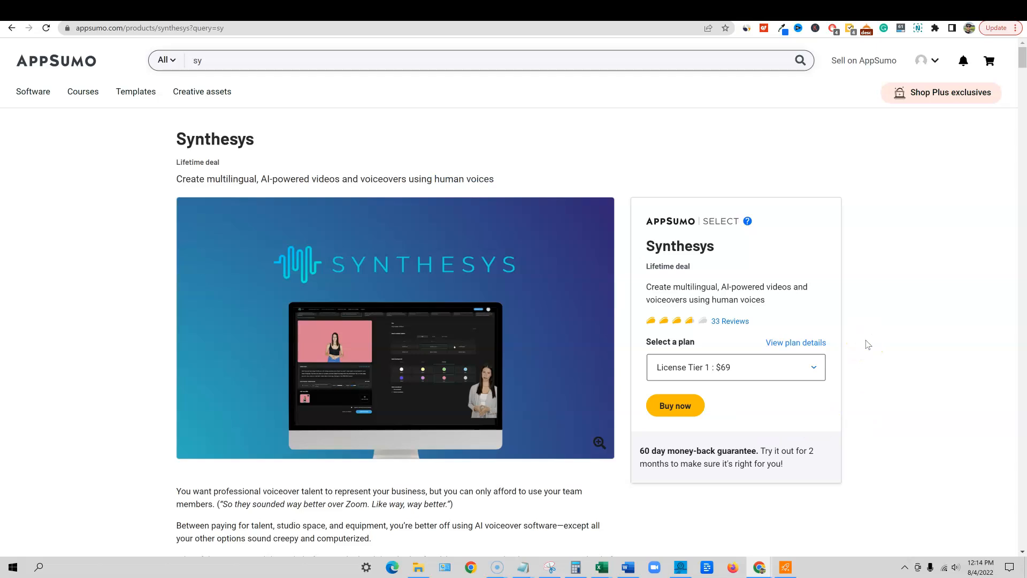
pyautogui.click(816, 365)
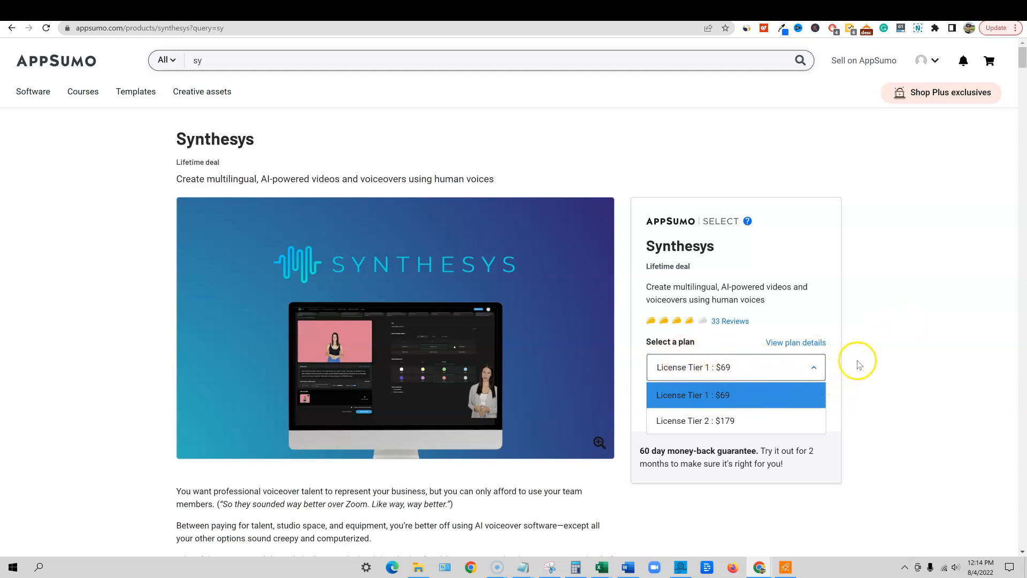
pyautogui.click(886, 310)
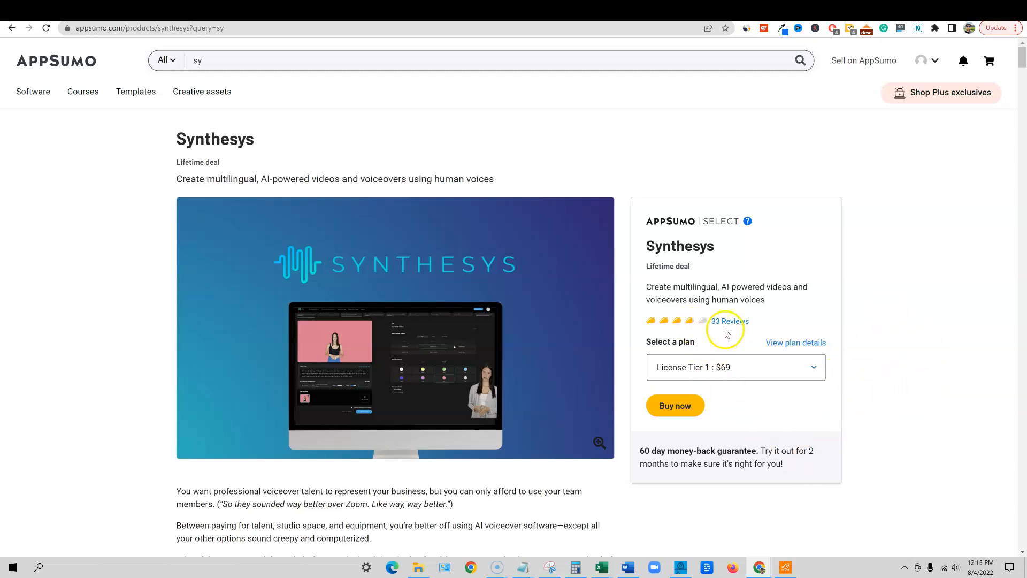
# Open the Synthesys customer reviews and read the newest ones through "This Product Rocks"
pyautogui.click(728, 323)
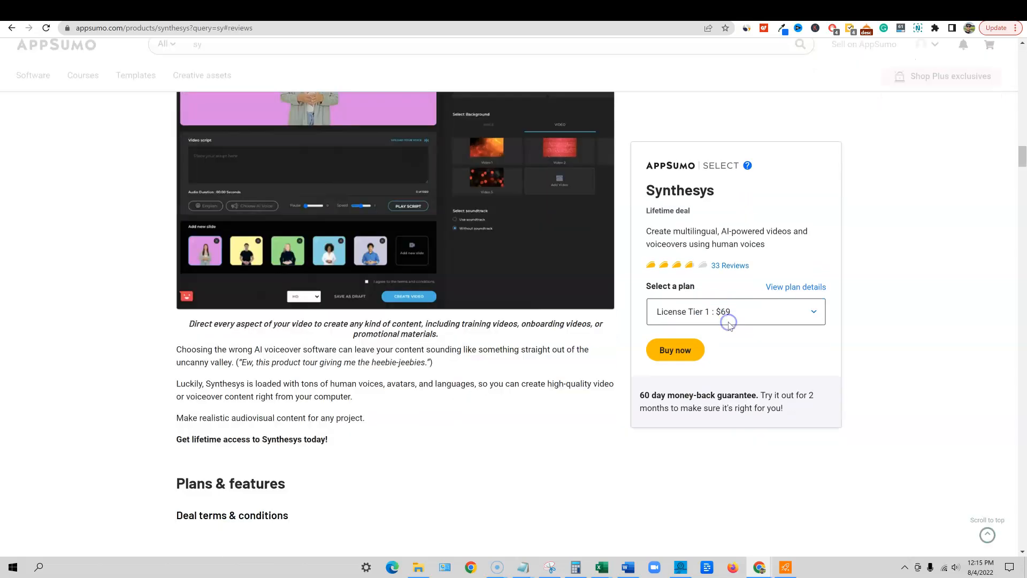
pyautogui.scroll(2, 451, 344)
pyautogui.scroll(-3, 451, 343)
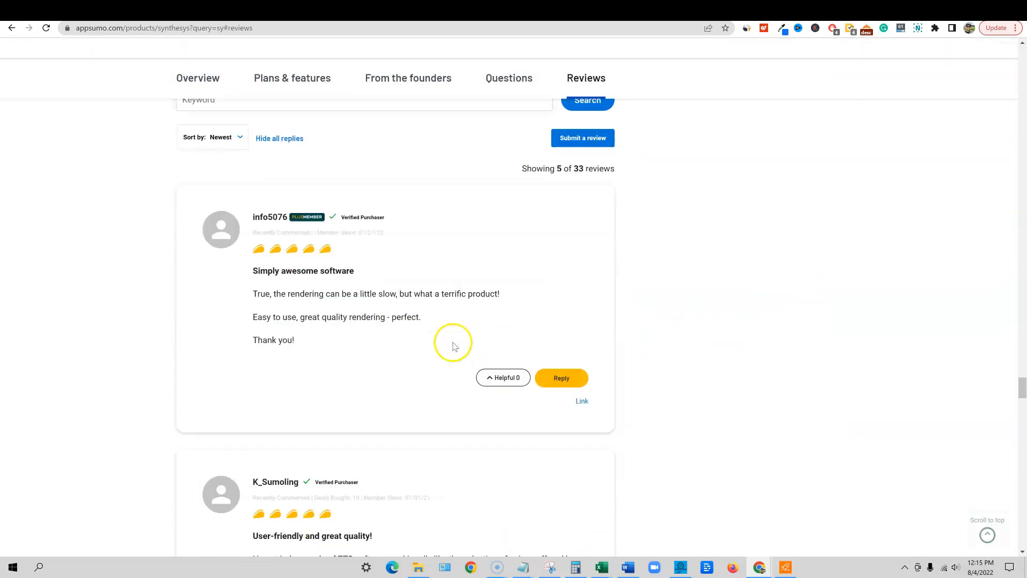
pyautogui.scroll(-4, 398, 342)
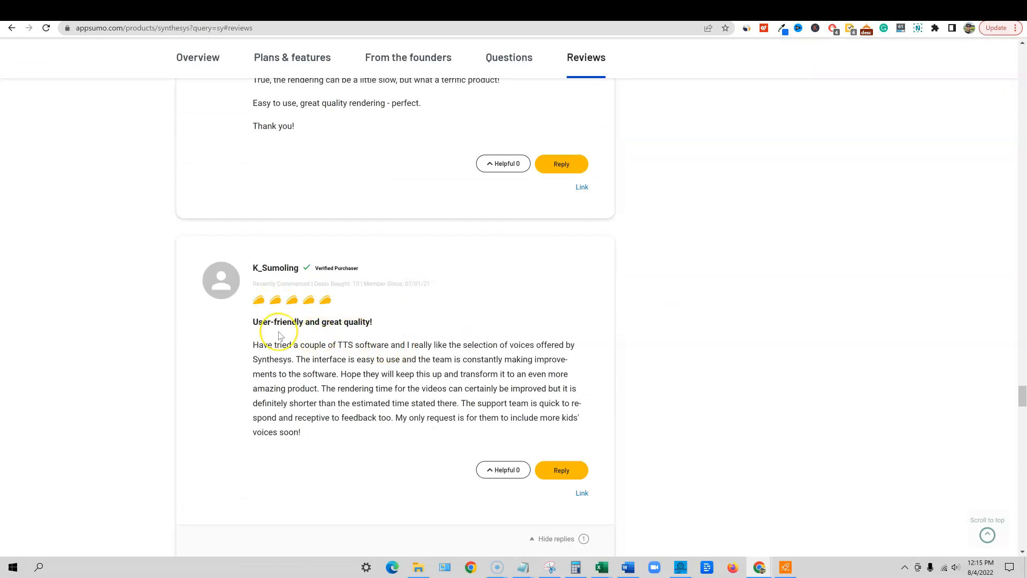
pyautogui.scroll(-10, 279, 335)
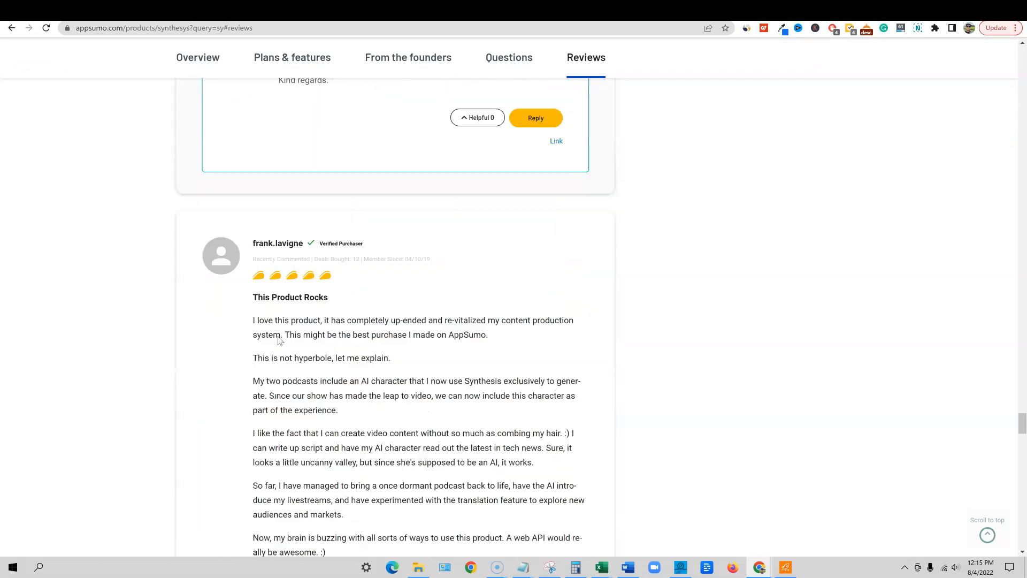
pyautogui.scroll(1, 287, 341)
pyautogui.scroll(-1, 278, 353)
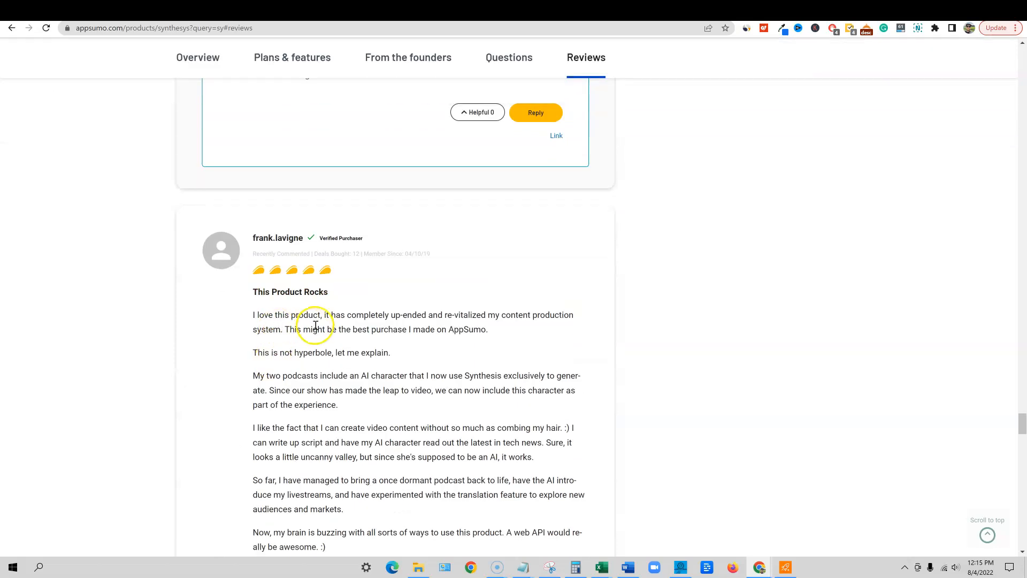
pyautogui.moveTo(317, 324); pyautogui.dragTo(388, 320)
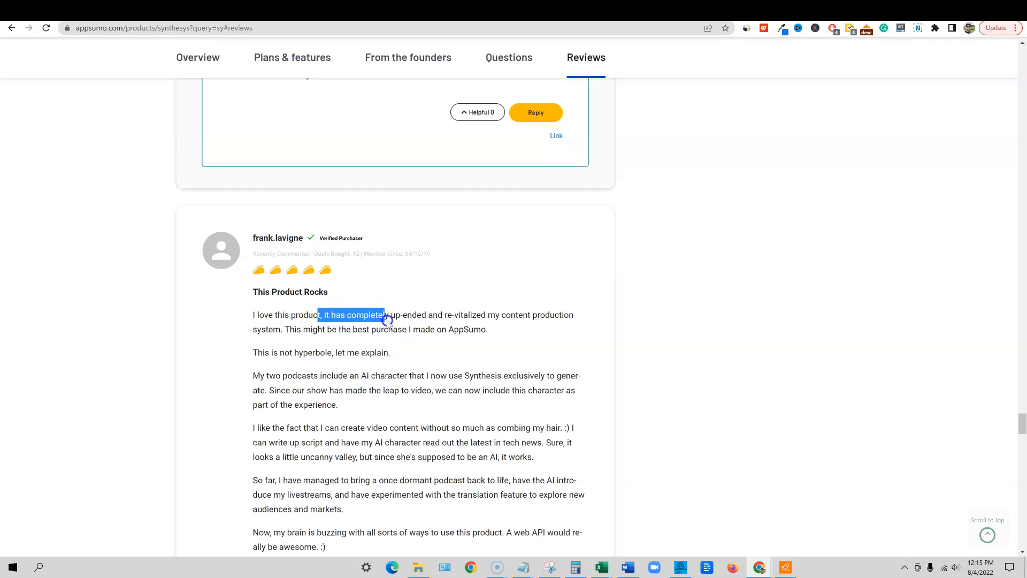
pyautogui.moveTo(387, 321); pyautogui.dragTo(546, 507)
# Read the critical customer review titled "Very basic..." further down the reviews
pyautogui.scroll(-10, 550, 482)
pyautogui.scroll(-15, 552, 483)
pyautogui.scroll(3, 546, 475)
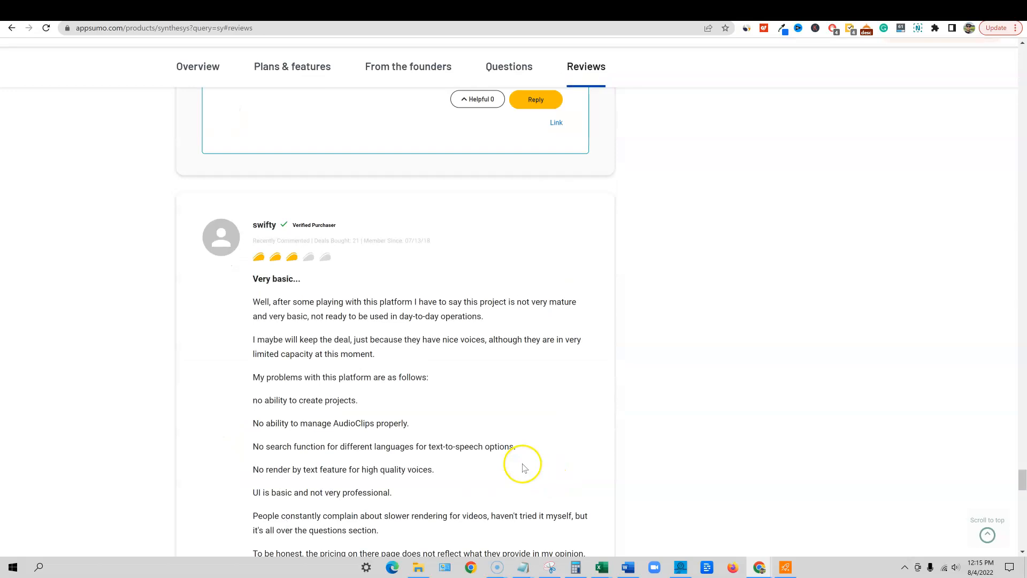
pyautogui.scroll(-11, 458, 417)
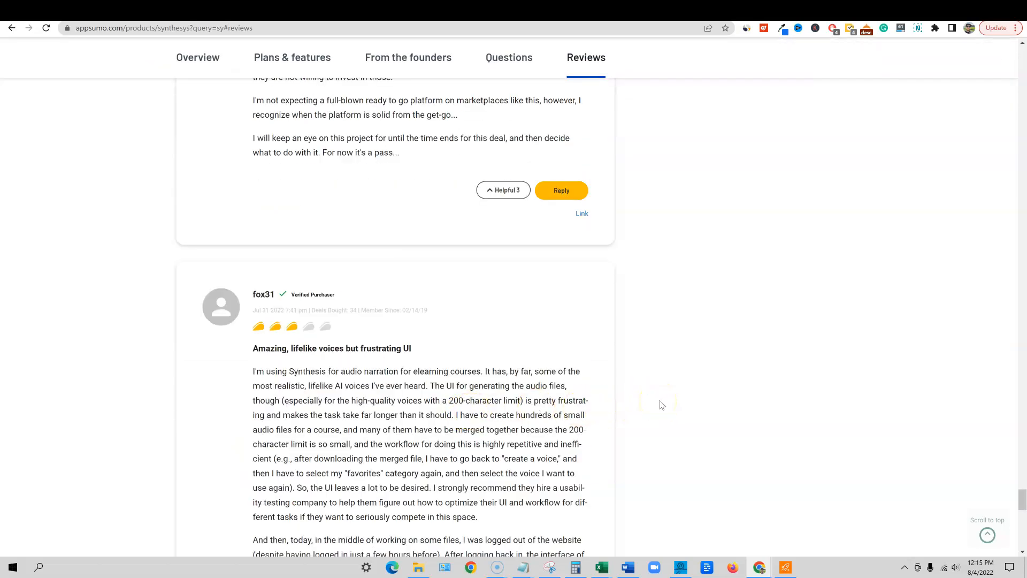
# Read the full review "Amazing, lifelike voices but frustrating UI", including its comments on voice quality, character limit and workflow
pyautogui.moveTo(322, 386); pyautogui.dragTo(562, 542)
pyautogui.scroll(-2, 539, 462)
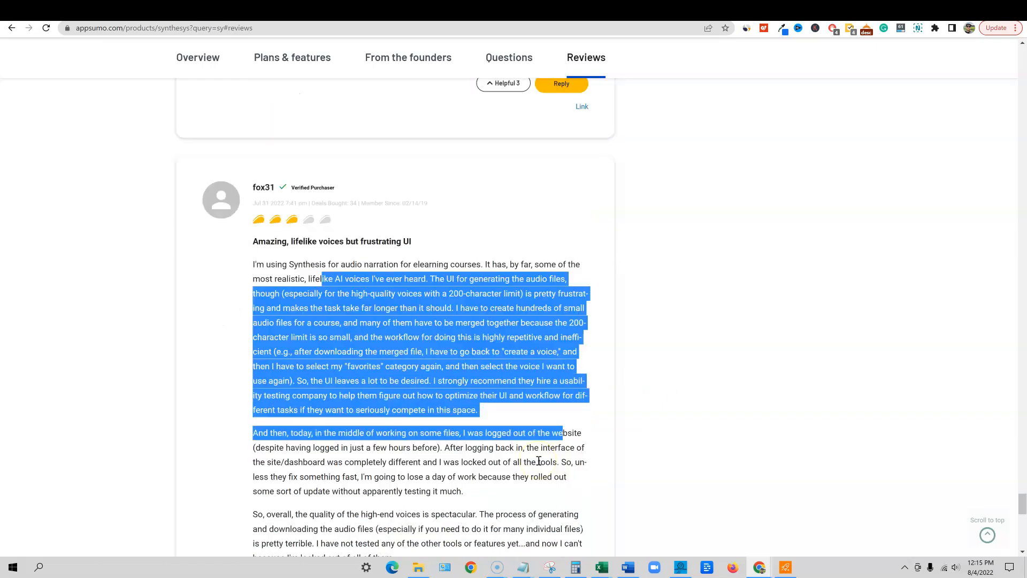
pyautogui.click(459, 306)
pyautogui.moveTo(251, 263); pyautogui.dragTo(533, 334)
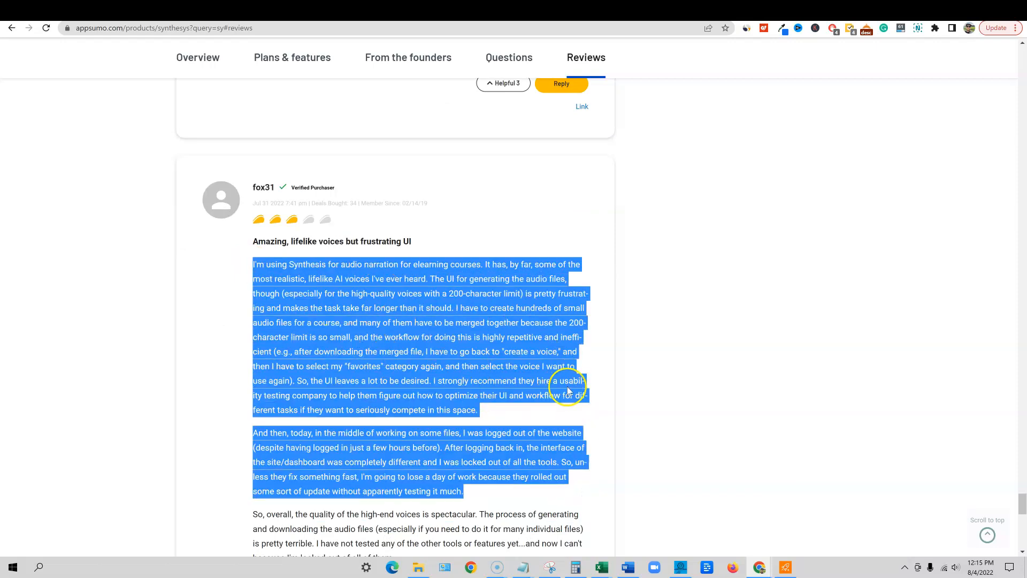
pyautogui.click(302, 251)
pyautogui.scroll(-6, 401, 385)
pyautogui.scroll(6, 420, 397)
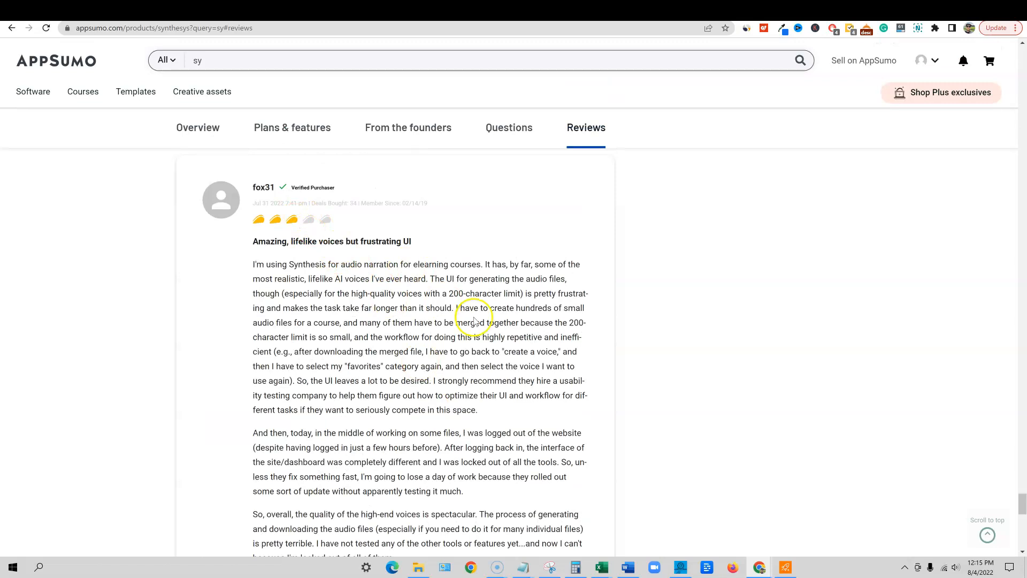
pyautogui.scroll(-15, 471, 343)
pyautogui.scroll(18, 465, 375)
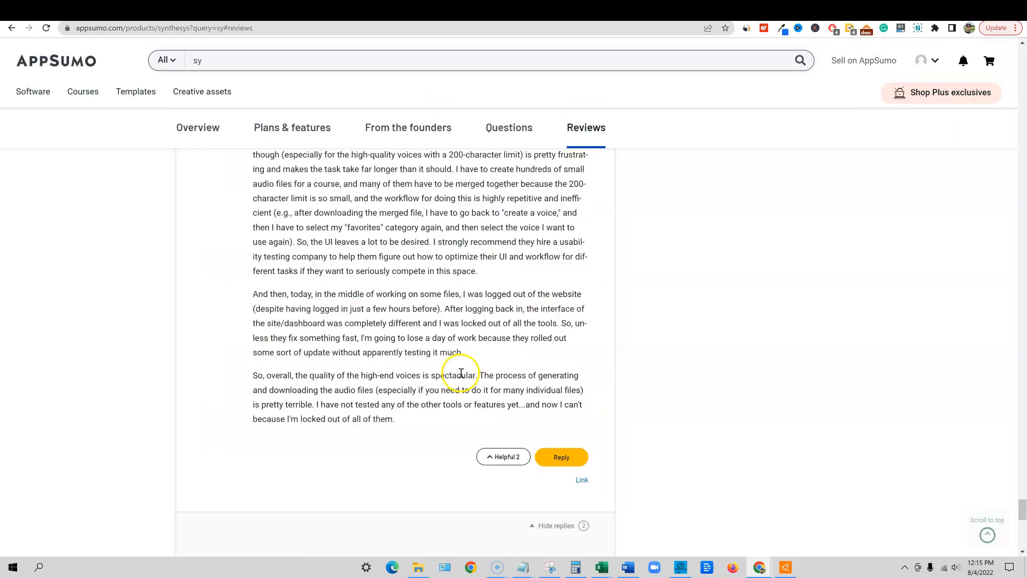
pyautogui.scroll(-5, 462, 377)
pyautogui.scroll(-3, 461, 376)
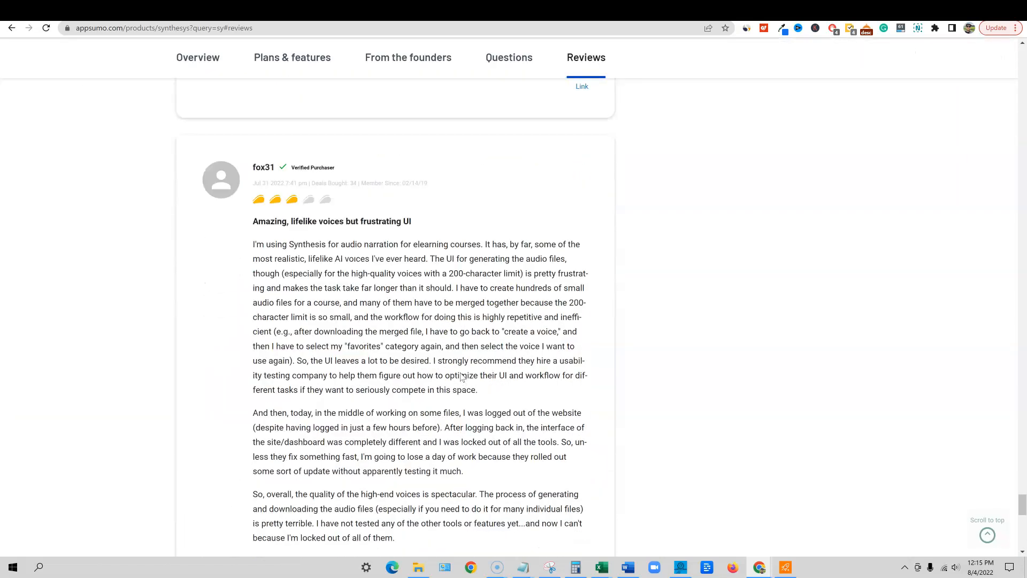
pyautogui.scroll(1, 461, 374)
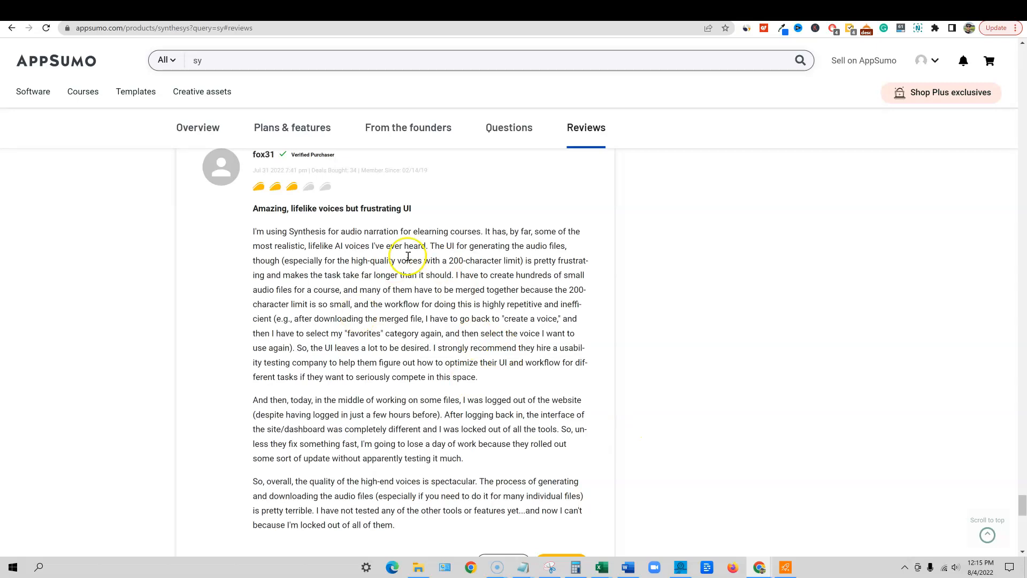
pyautogui.moveTo(254, 232); pyautogui.dragTo(465, 279)
pyautogui.click(444, 227)
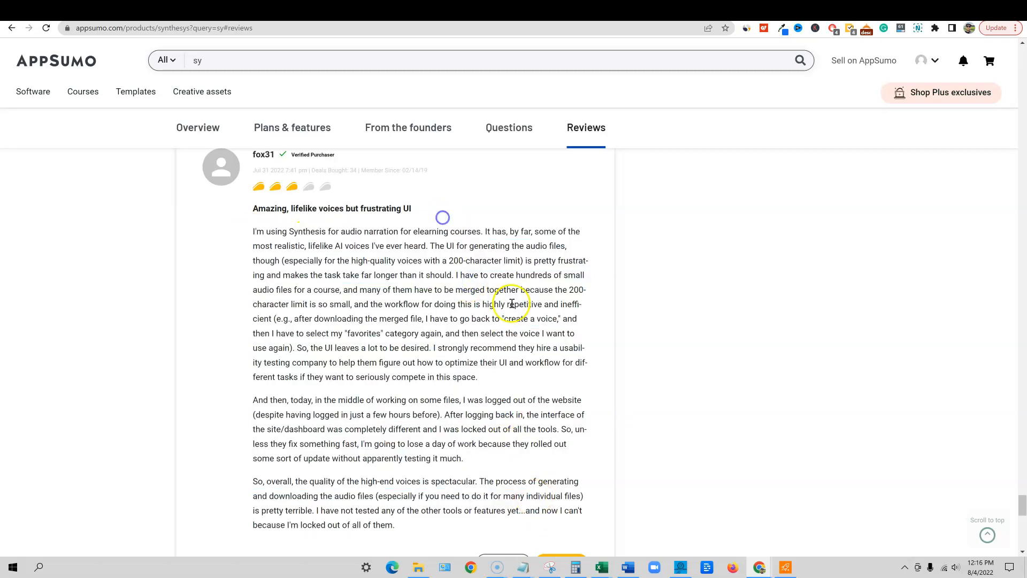
# Go back to the Plans & features section and compare License Tier 1 with License Tier 2 and the included features
pyautogui.scroll(15, 509, 301)
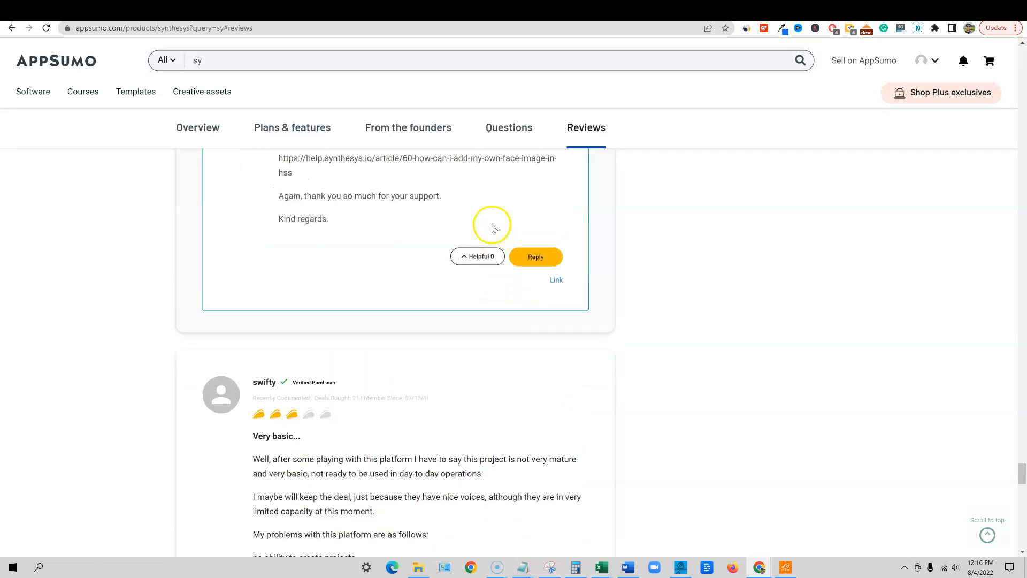
pyautogui.scroll(20, 487, 230)
pyautogui.scroll(20, 468, 460)
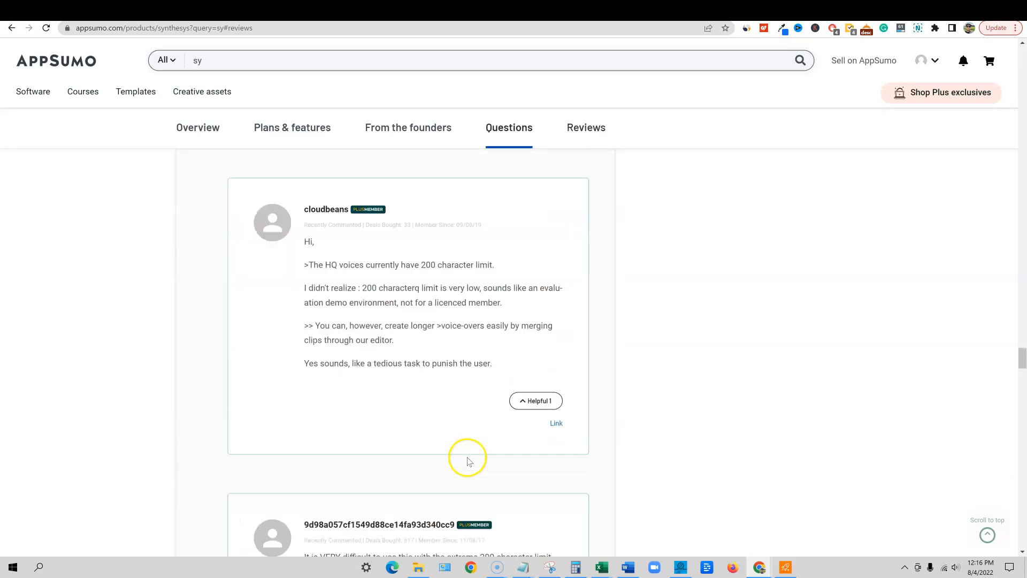
pyautogui.scroll(-1, 460, 447)
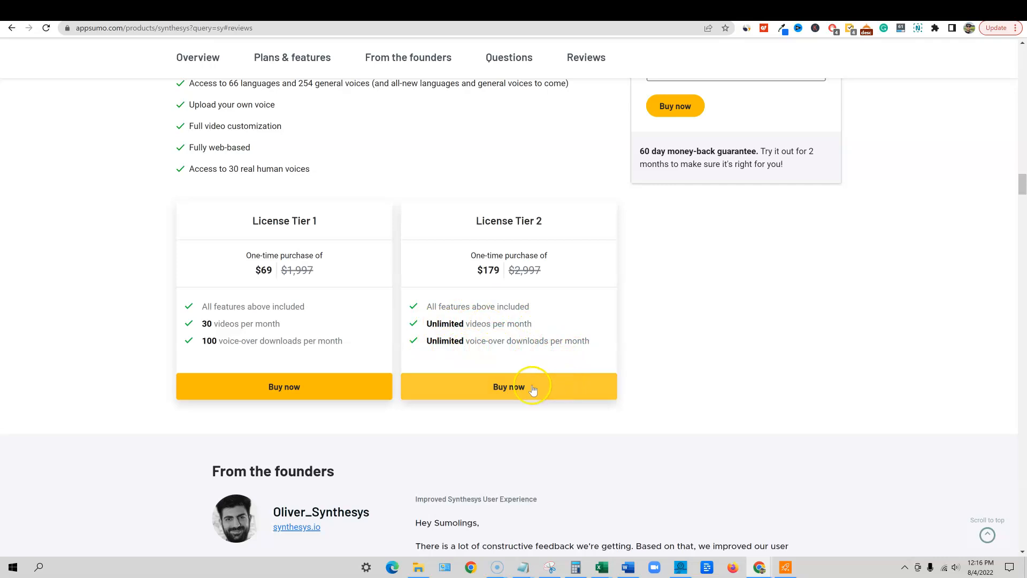
pyautogui.scroll(4, 497, 413)
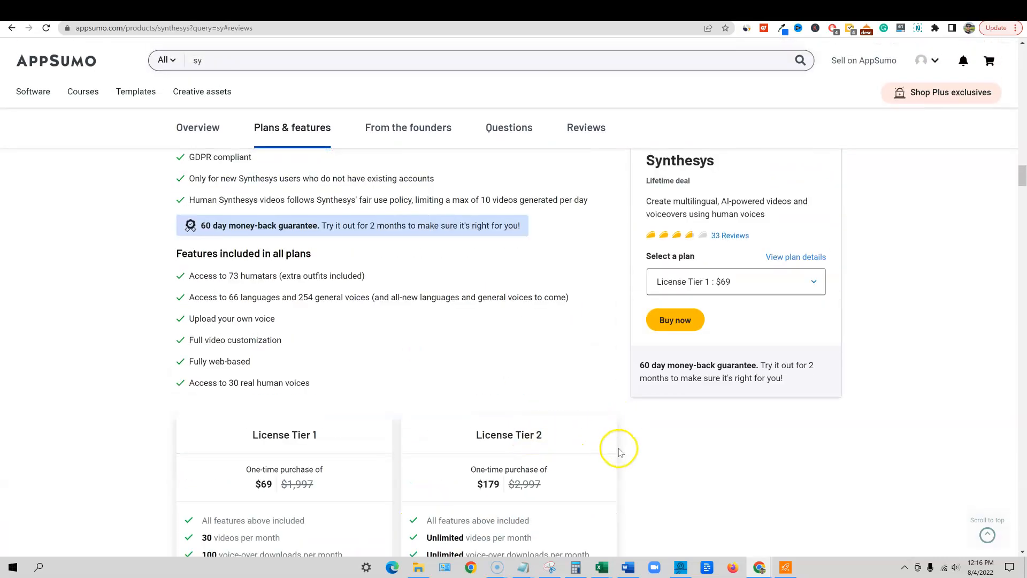
pyautogui.scroll(1, 749, 369)
# Switch to the synthesys.io website and look over its home page, including the AI Video Generator section
pyautogui.click(781, 10)
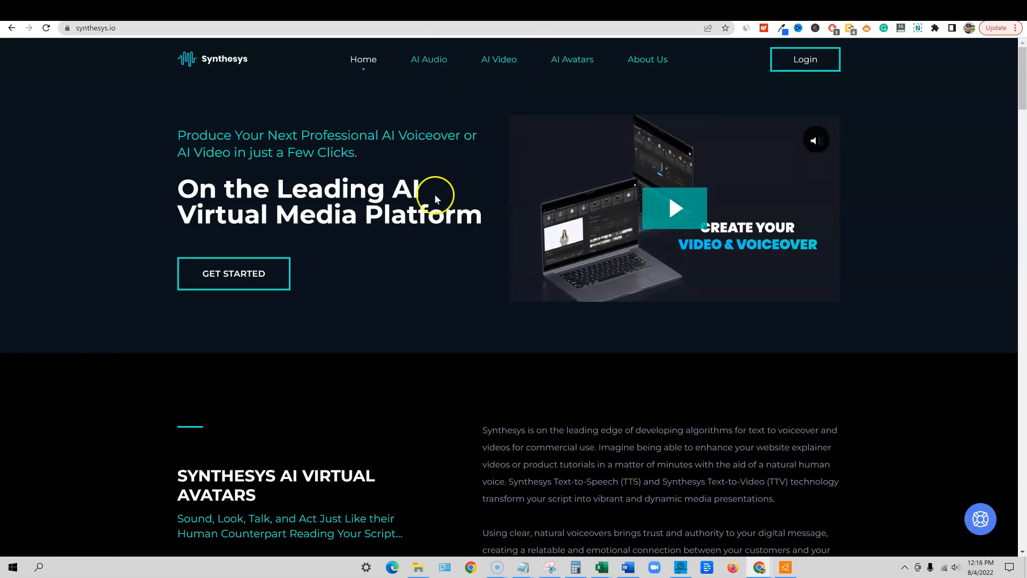
pyautogui.scroll(-20, 435, 199)
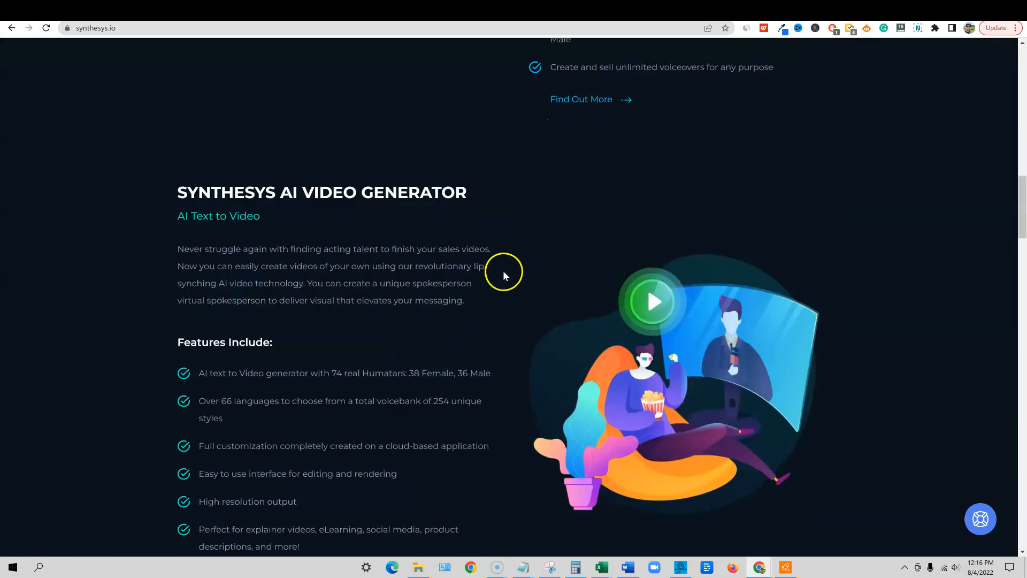
pyautogui.scroll(20, 503, 270)
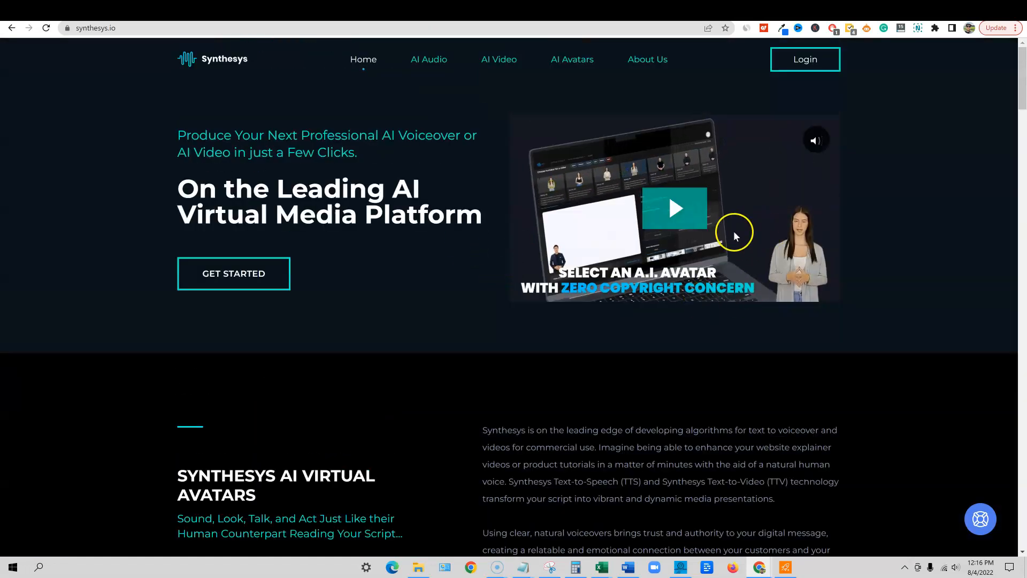
# Watch the home page's promotional video in full screen, and return to the normal page view with playback paused
pyautogui.click(675, 209)
pyautogui.click(831, 293)
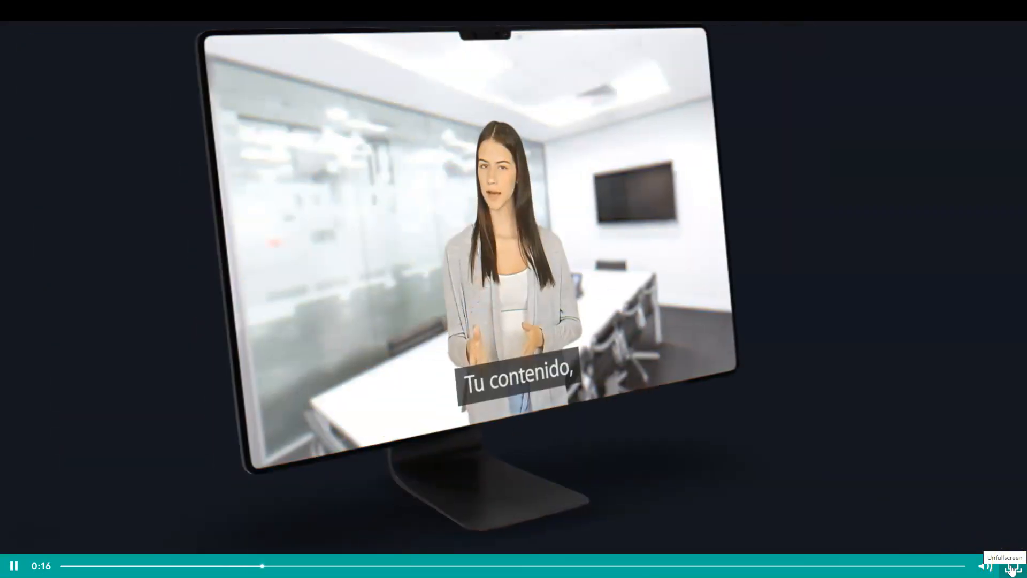
pyautogui.click(1011, 568)
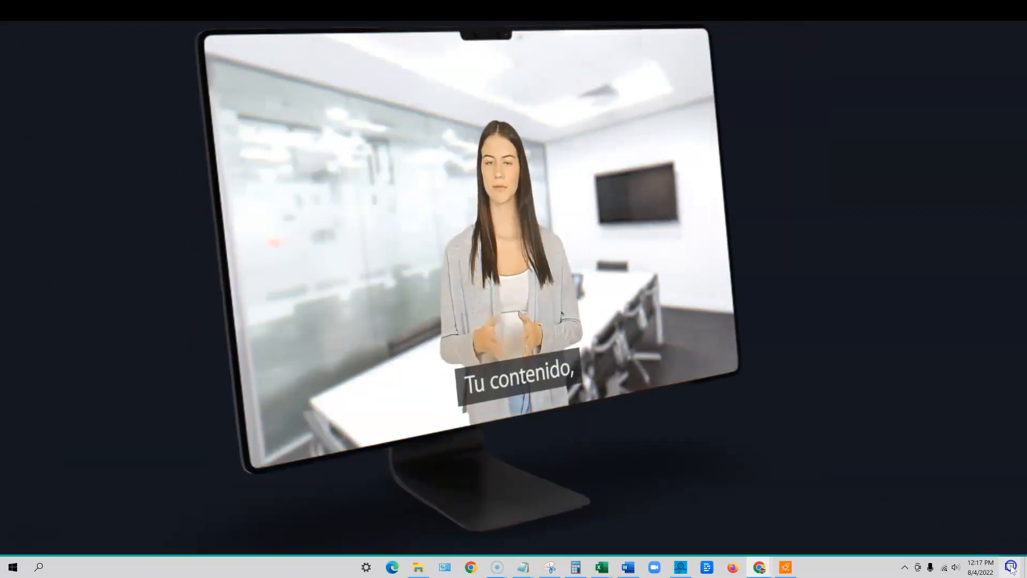
pyautogui.click(683, 201)
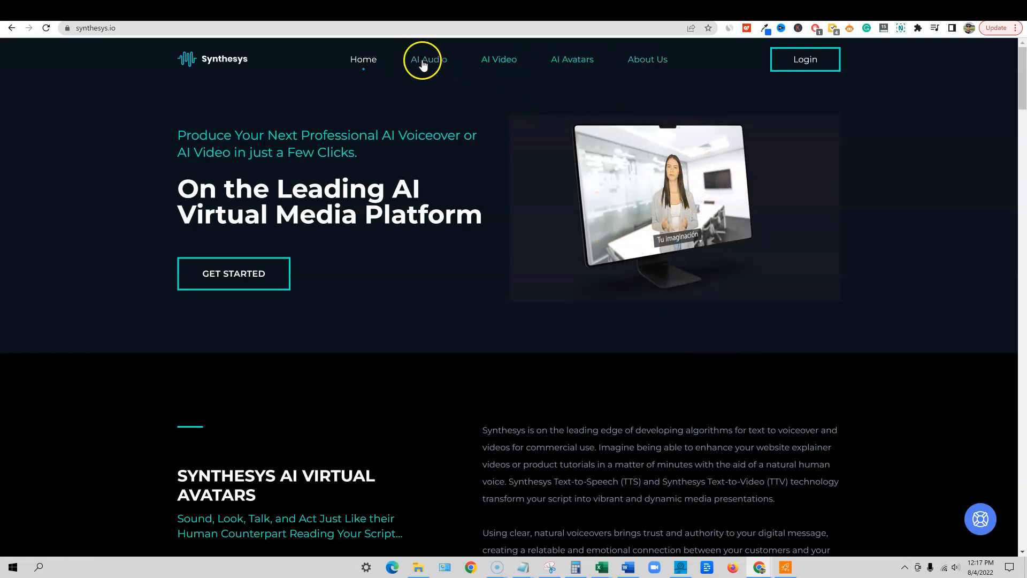
# Switch to the Synthesys web app and open the Synthesys AI Voice text-to-speech editor
pyautogui.click(818, 7)
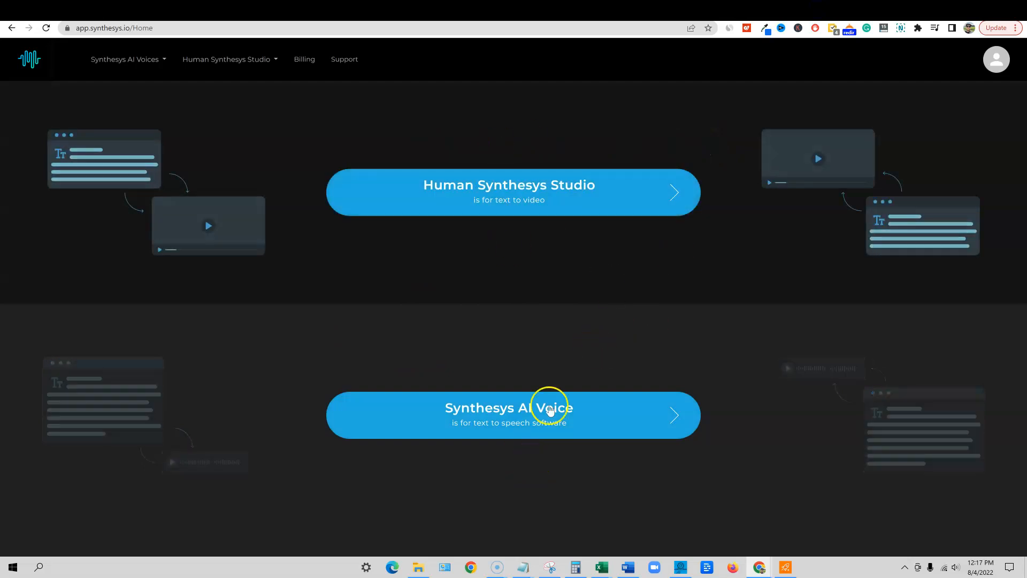
pyautogui.click(492, 422)
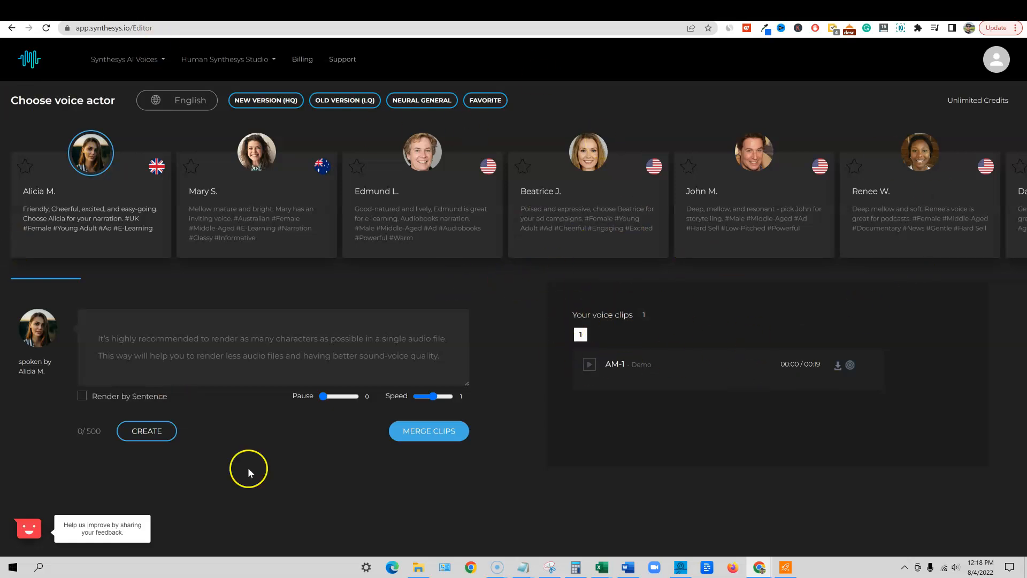
# Browse the English voice actors and listen to Alicia M.'s demo clip, checking the computer's speaker volume during playback
pyautogui.moveTo(587, 160); pyautogui.dragTo(903, 158)
pyautogui.moveTo(426, 175); pyautogui.dragTo(531, 159)
pyautogui.click(590, 365)
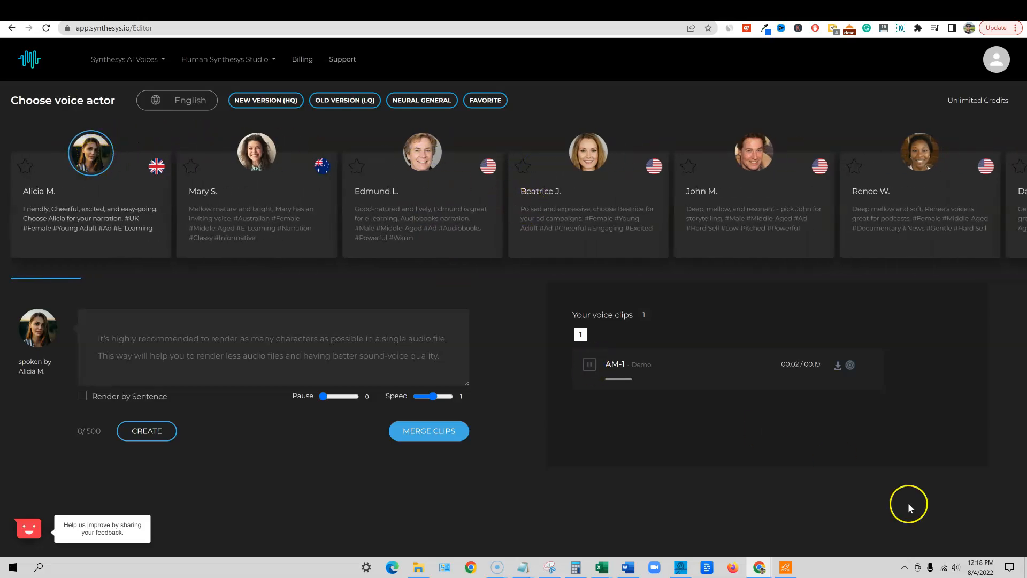
pyautogui.click(956, 567)
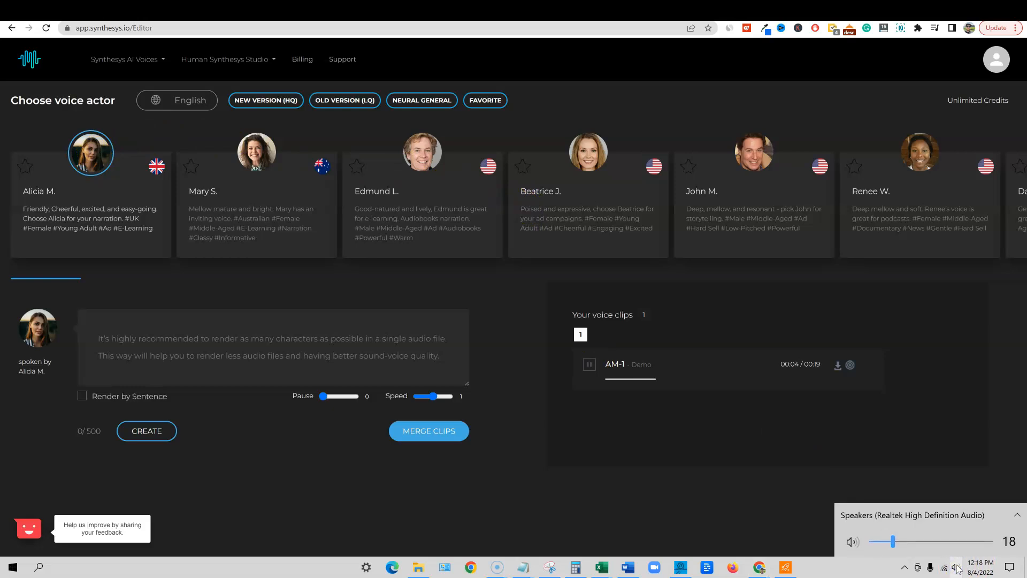
pyautogui.click(860, 571)
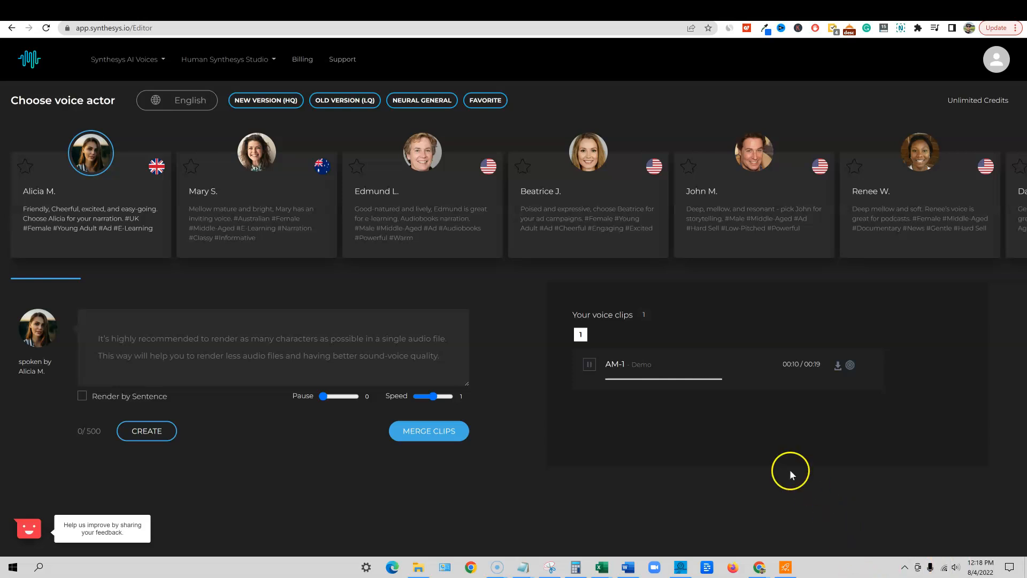
pyautogui.click(590, 366)
pyautogui.click(589, 152)
pyautogui.click(589, 365)
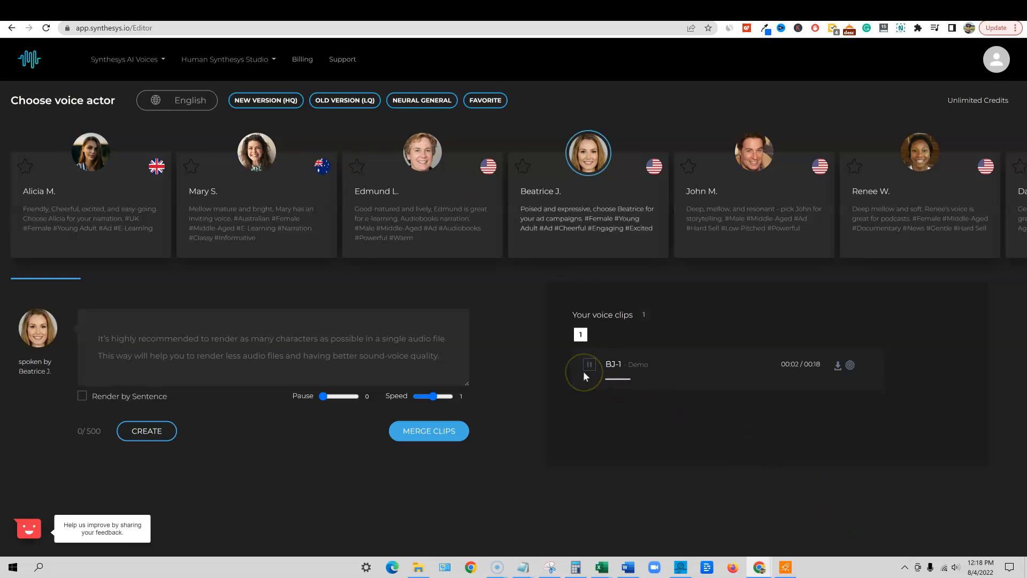
pyautogui.click(591, 365)
pyautogui.click(260, 154)
pyautogui.click(589, 366)
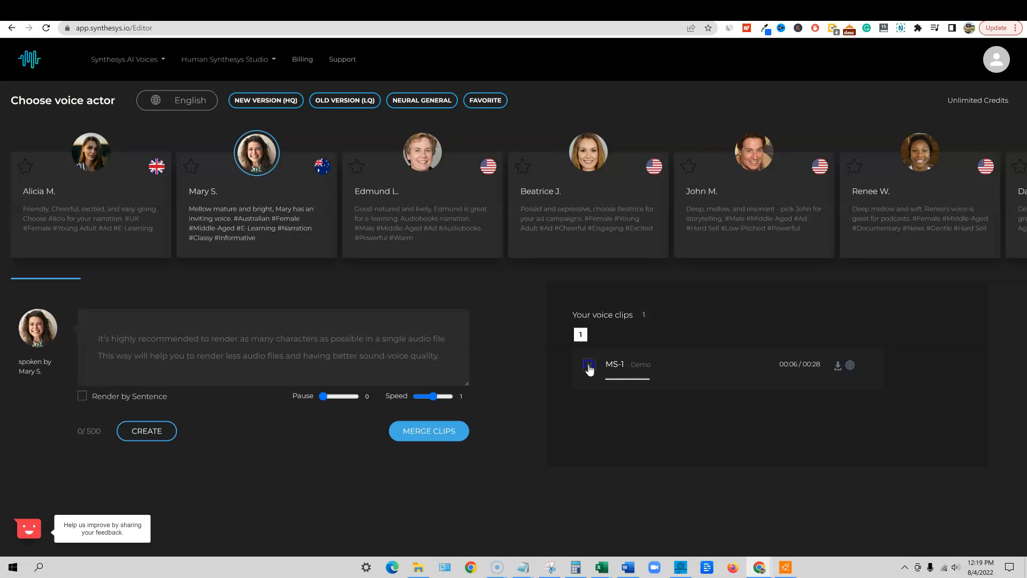
# Listen to the demo clips of the voice actors Renee W., Dan R. and Barry A
pyautogui.click(926, 172)
pyautogui.click(589, 366)
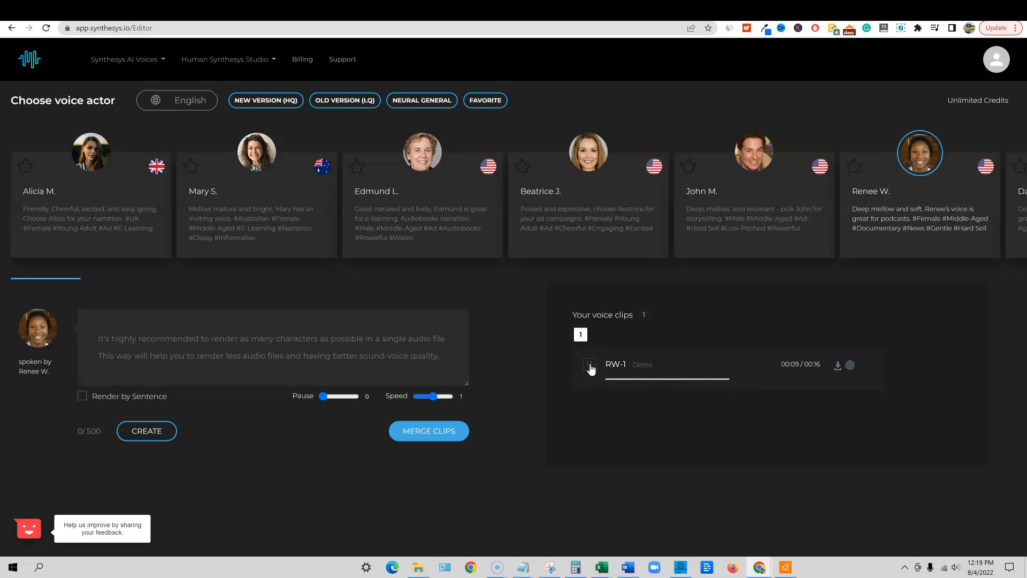
pyautogui.moveTo(749, 164); pyautogui.dragTo(717, 165)
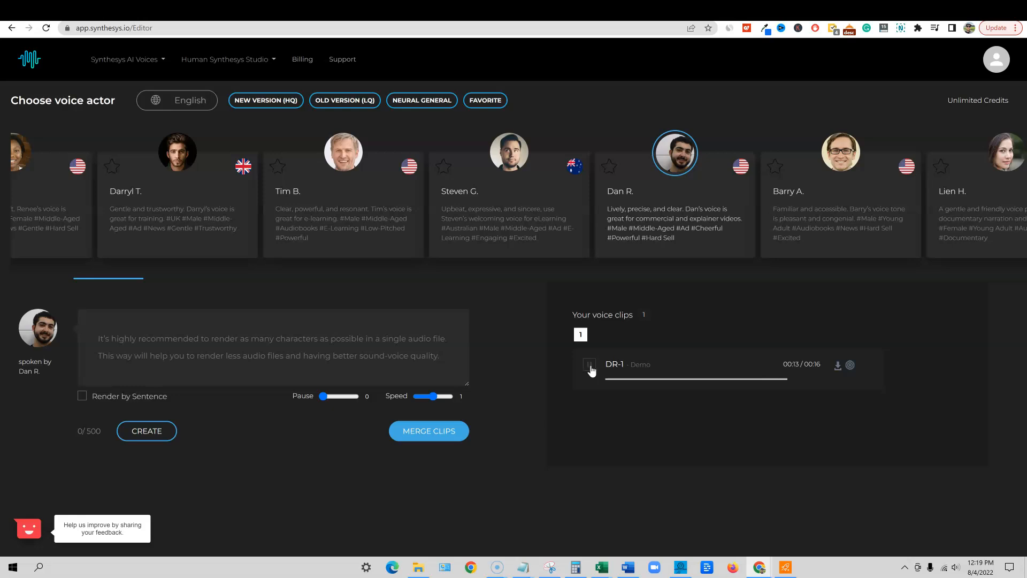
pyautogui.click(859, 134)
pyautogui.click(587, 367)
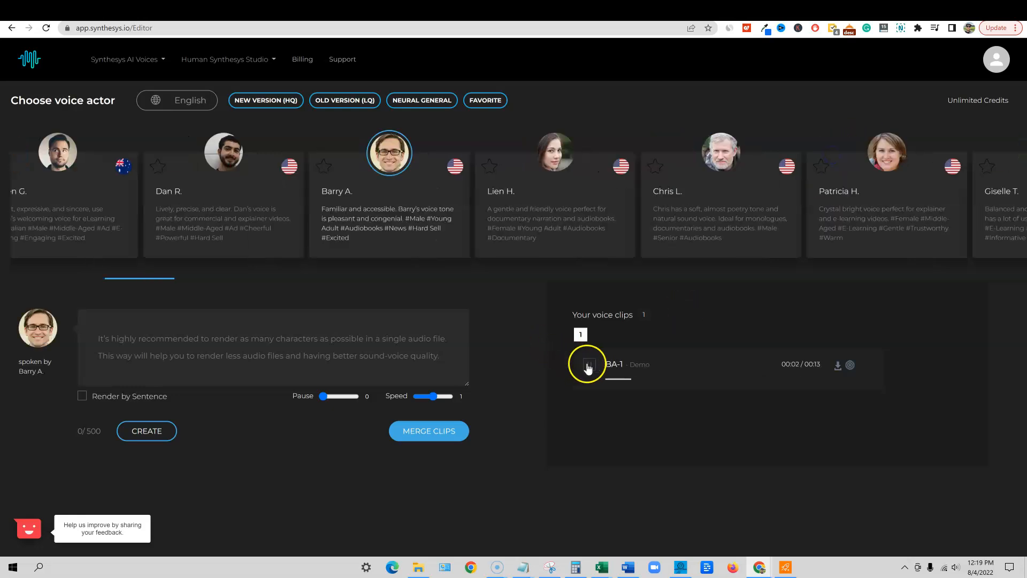
pyautogui.click(705, 175)
pyautogui.click(607, 363)
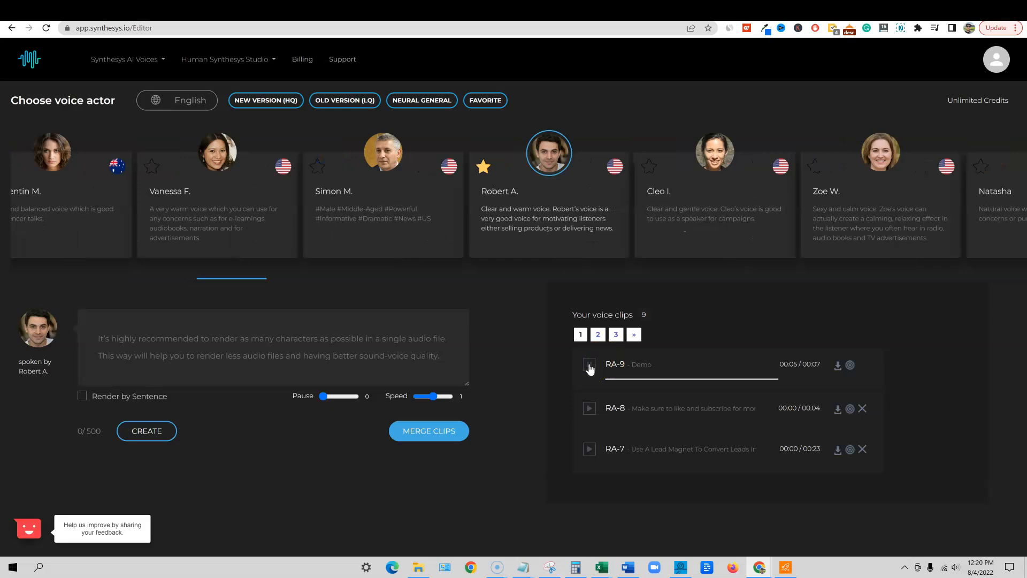
pyautogui.click(589, 366)
pyautogui.click(380, 206)
pyautogui.click(589, 365)
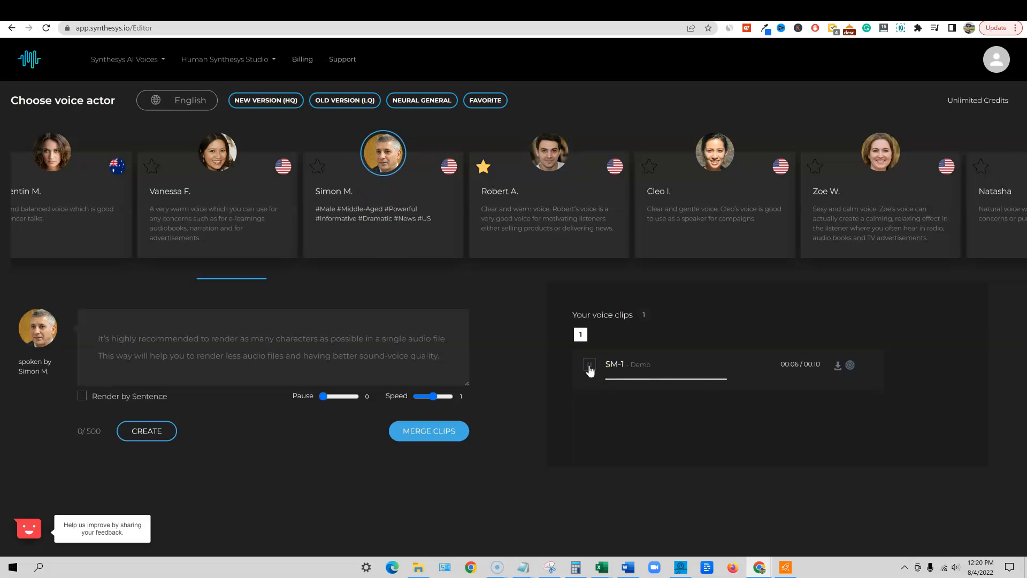
pyautogui.click(589, 368)
pyautogui.click(545, 473)
# Go back through the voice actors and choose Dan R. as the speaker for the script
pyautogui.moveTo(218, 159); pyautogui.dragTo(701, 163)
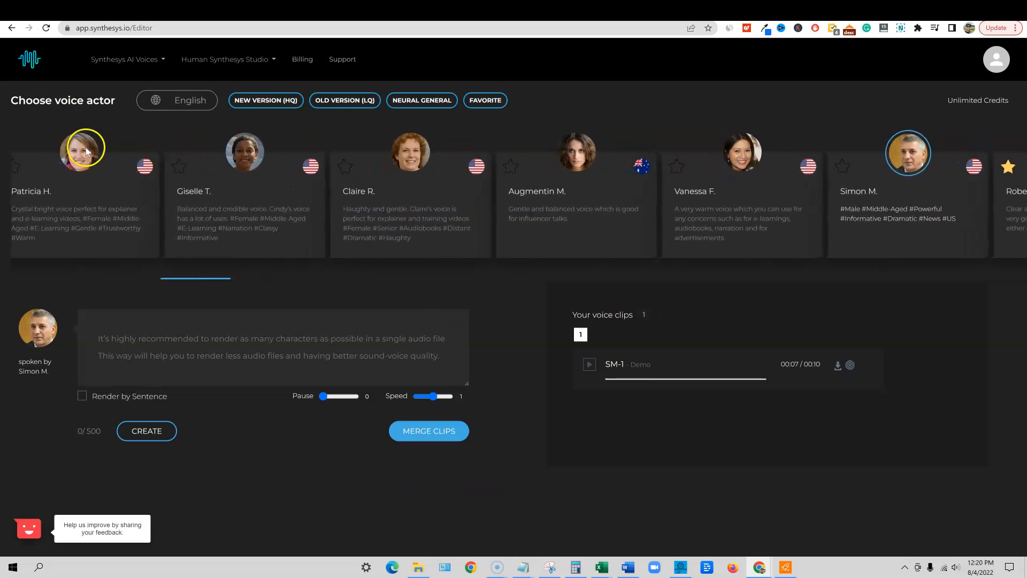
pyautogui.moveTo(85, 147); pyautogui.dragTo(617, 156)
pyautogui.moveTo(189, 156); pyautogui.dragTo(854, 181)
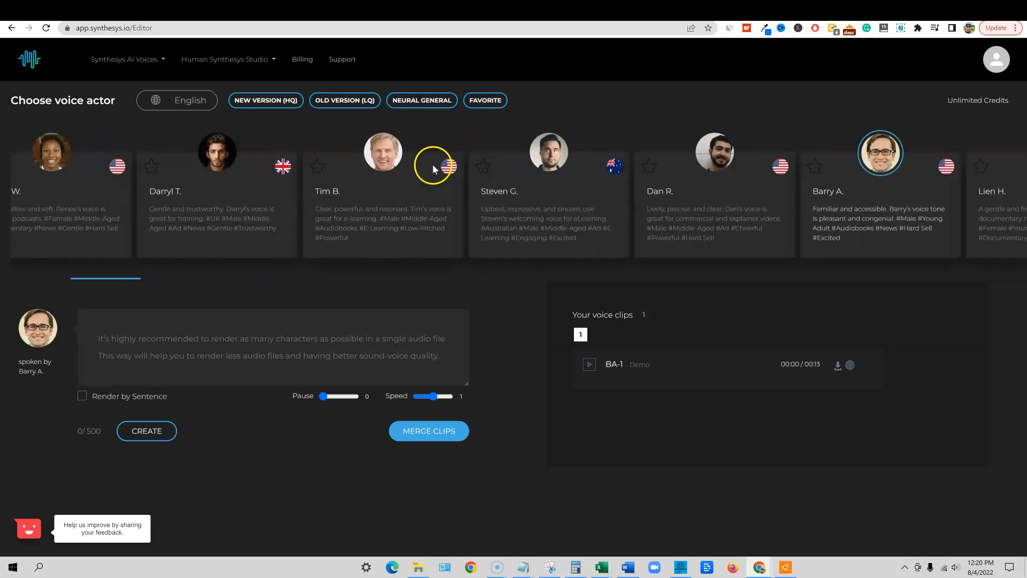
pyautogui.click(63, 155)
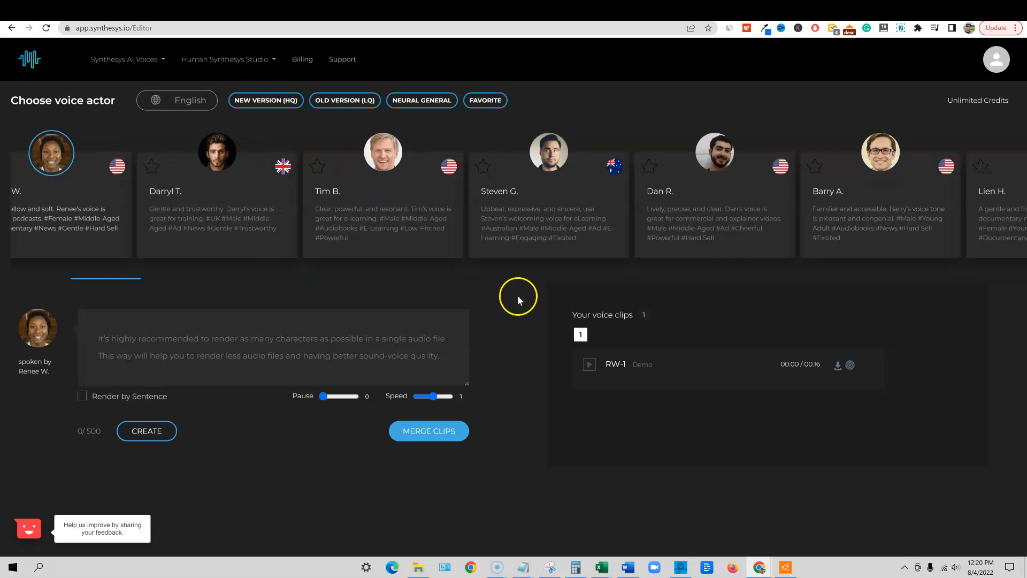
pyautogui.click(715, 155)
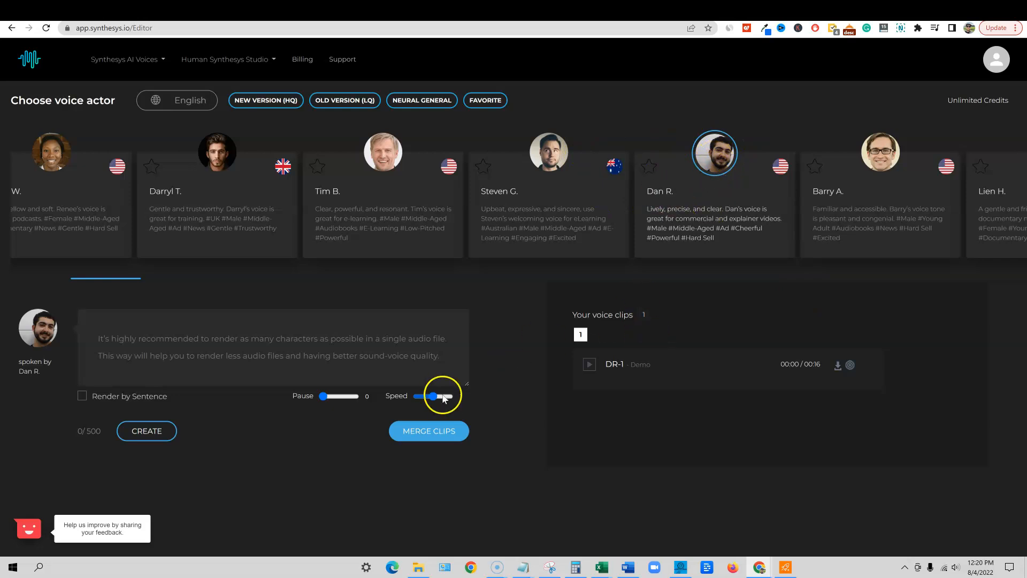
# Copy the whole "How to Make Money Buying and Selling Cars" article from Bramework and paste it into the Synthesys script box
pyautogui.click(859, 7)
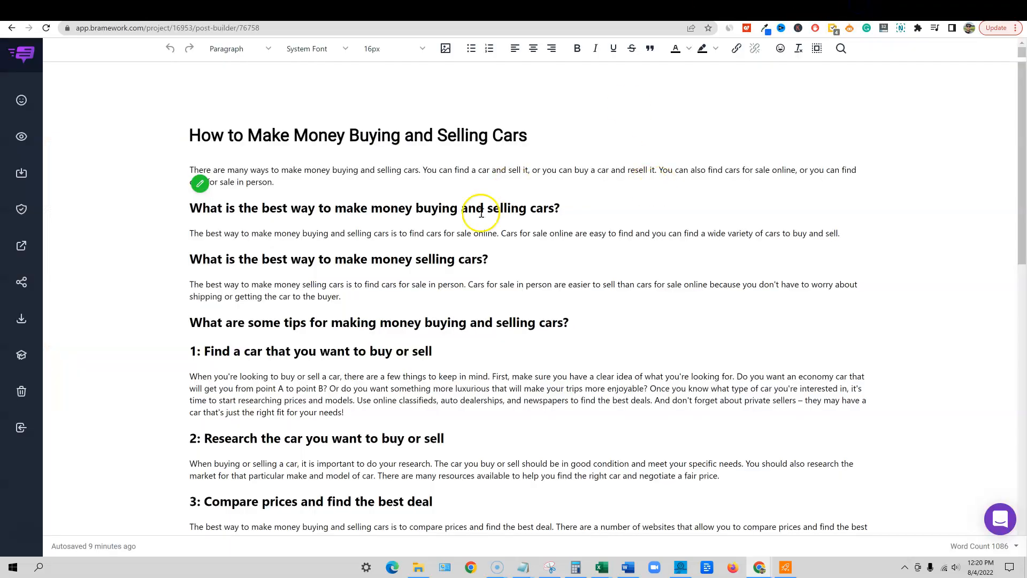
pyautogui.moveTo(190, 135); pyautogui.dragTo(537, 268)
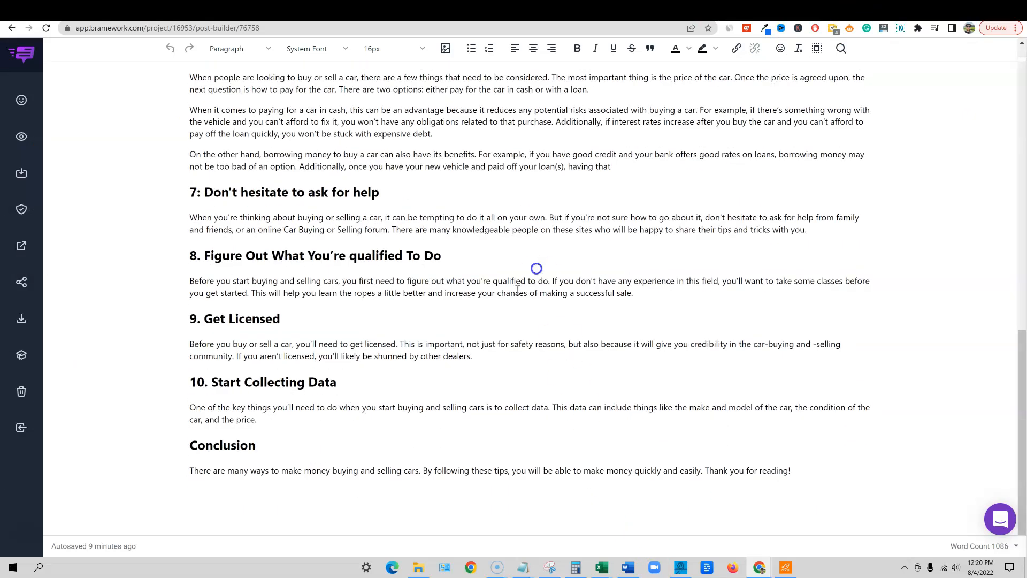
pyautogui.moveTo(791, 472); pyautogui.dragTo(187, 171)
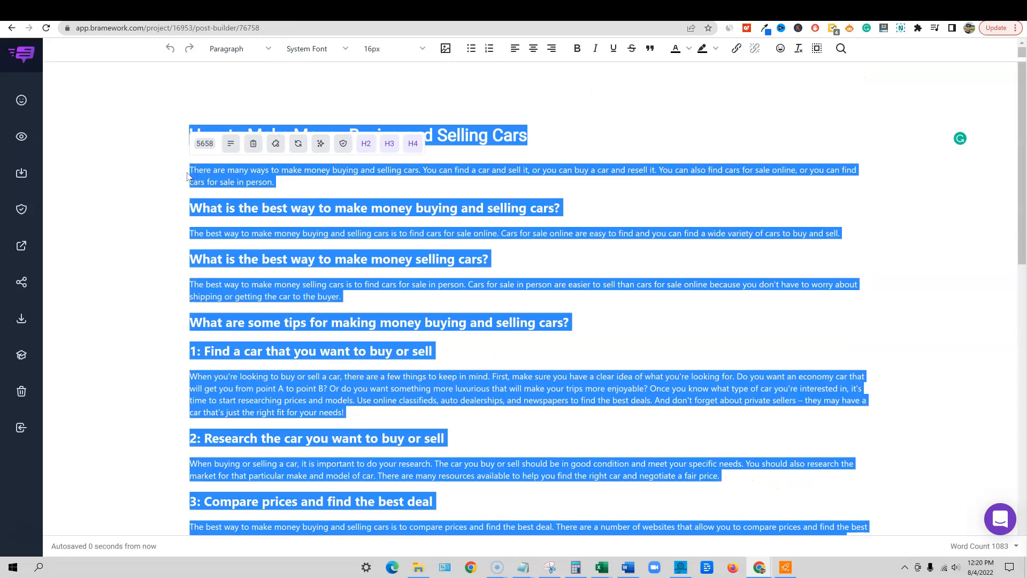
pyautogui.click(815, 9)
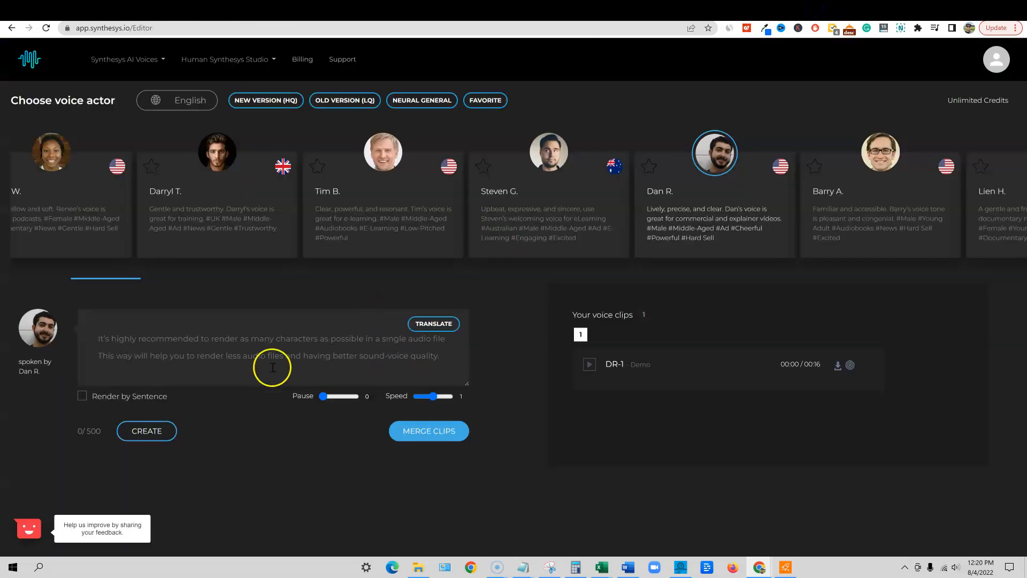
pyautogui.click(203, 343)
pyautogui.hotkey('ctrl', 'v')
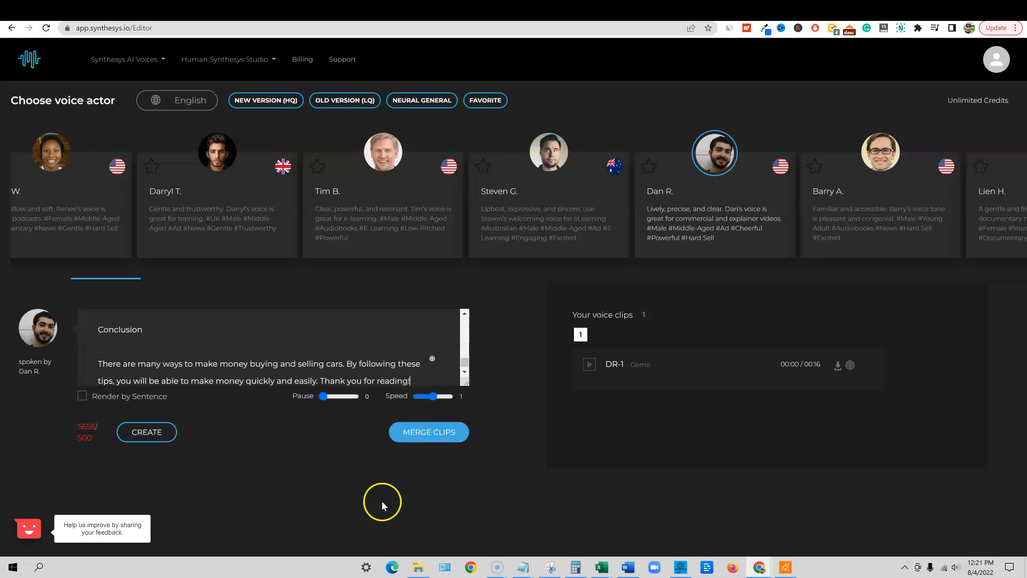
# Set the pause to 0.5 with Render by Sentence enabled, and create voice clips from the article text up to tip 5
pyautogui.click(324, 396)
pyautogui.click(147, 423)
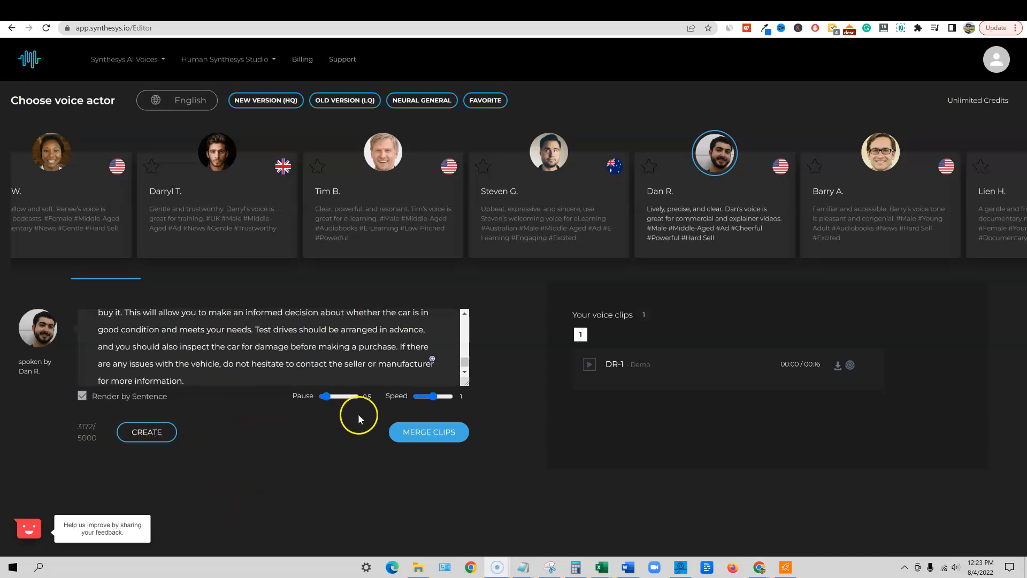
pyautogui.click(863, 7)
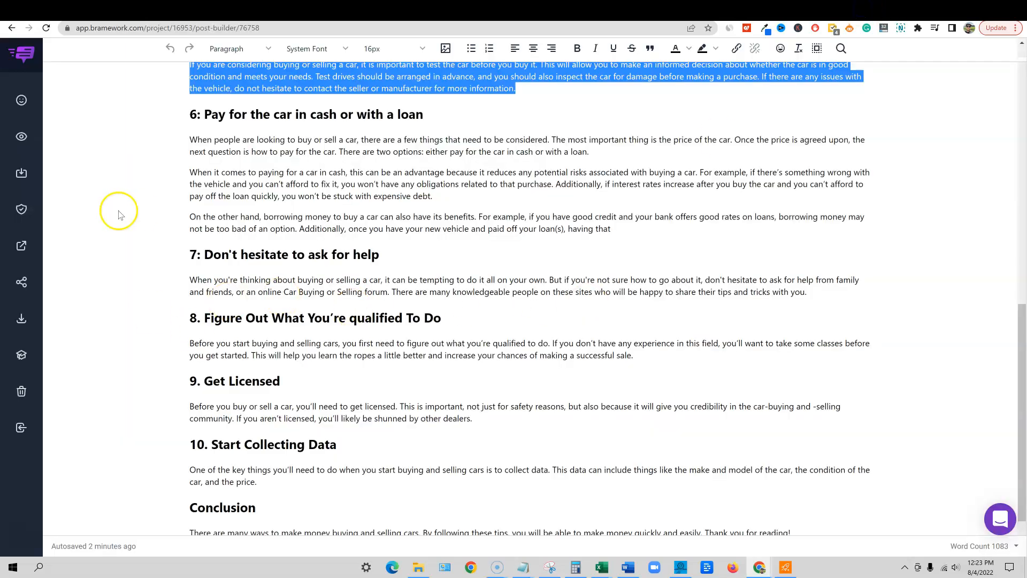
pyautogui.scroll(1, 251, 272)
pyautogui.scroll(10, 250, 271)
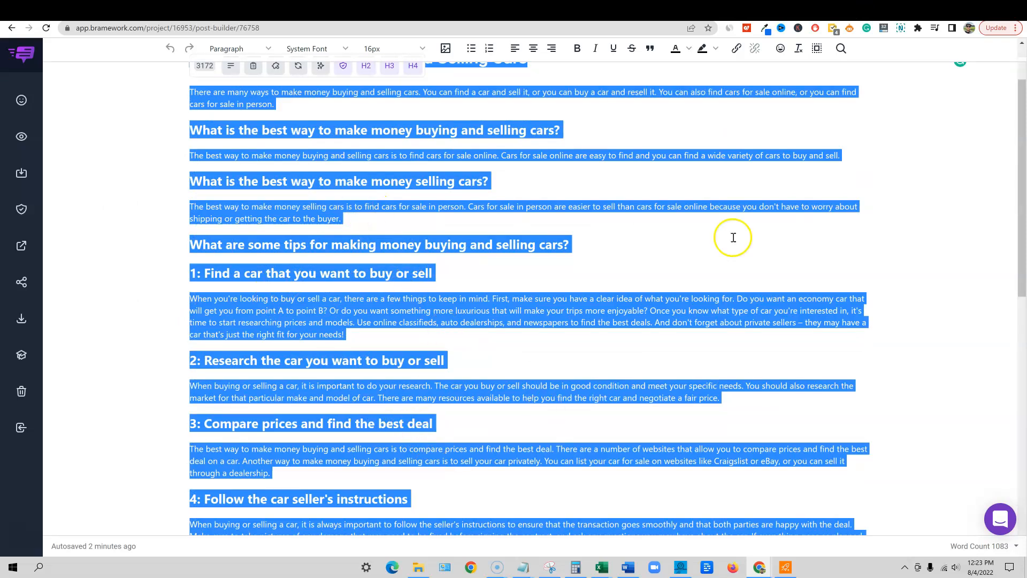
pyautogui.click(819, 10)
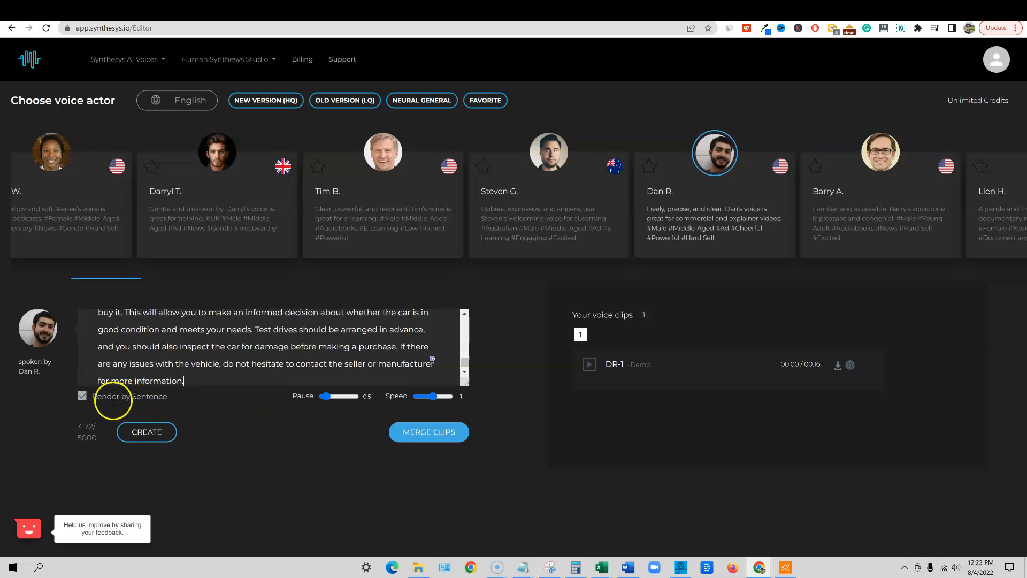
pyautogui.click(150, 434)
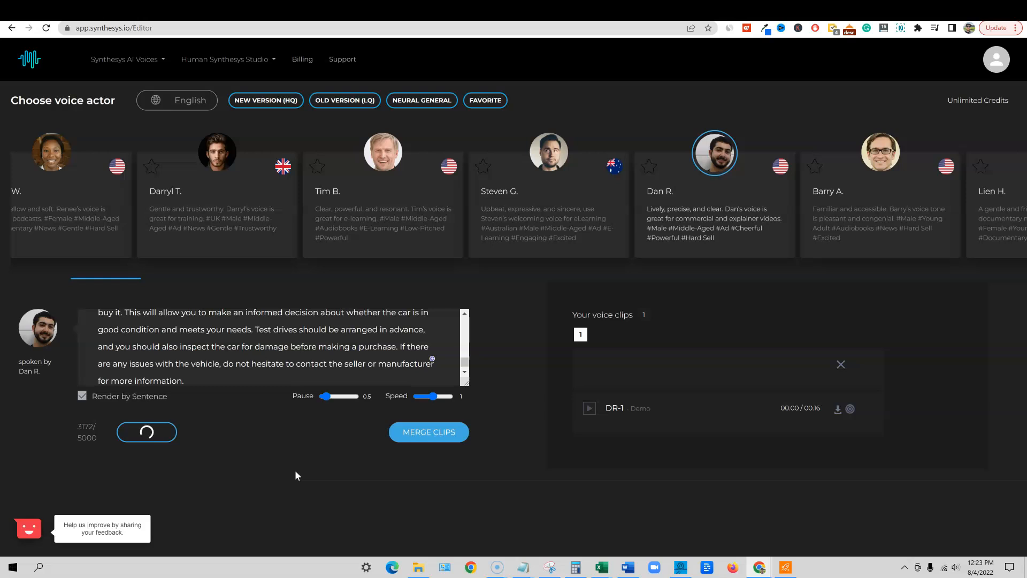
# Copy the rest of the article in Bramework, from tip 6 through the Conclusion, and return to the Synthesys editor
pyautogui.click(869, 11)
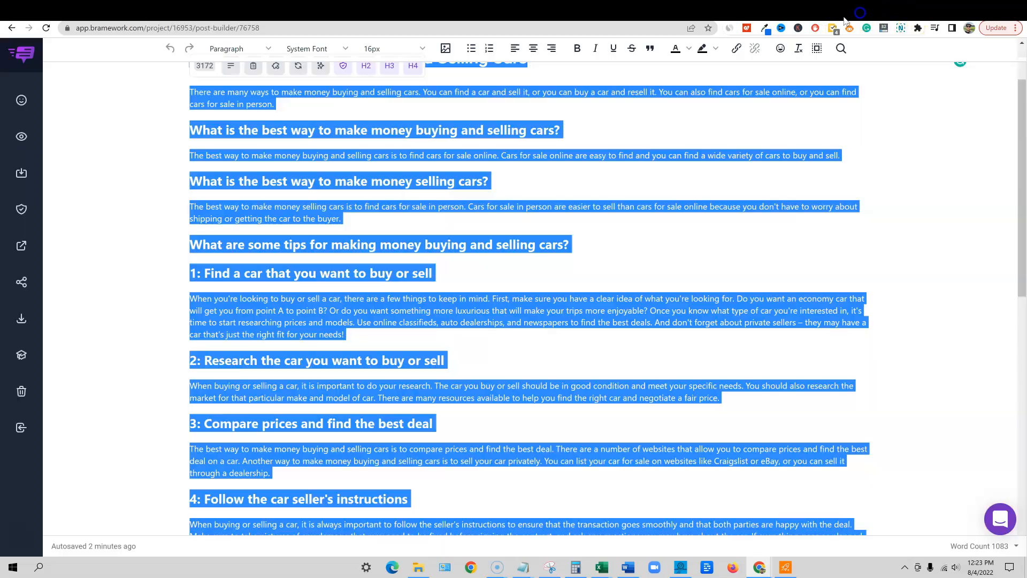
pyautogui.scroll(-8, 310, 308)
pyautogui.scroll(1, 265, 303)
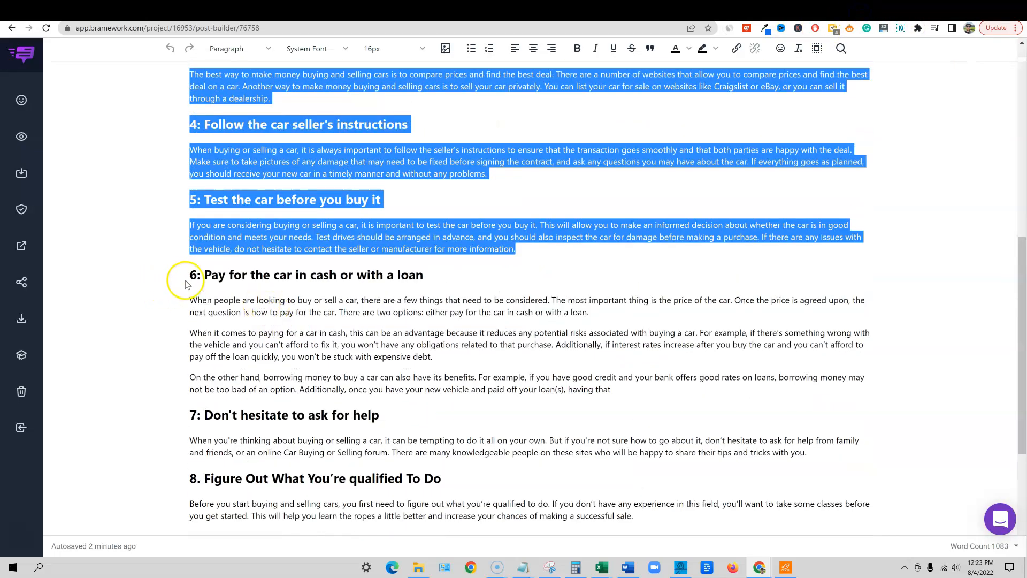
pyautogui.moveTo(189, 277); pyautogui.dragTo(803, 496)
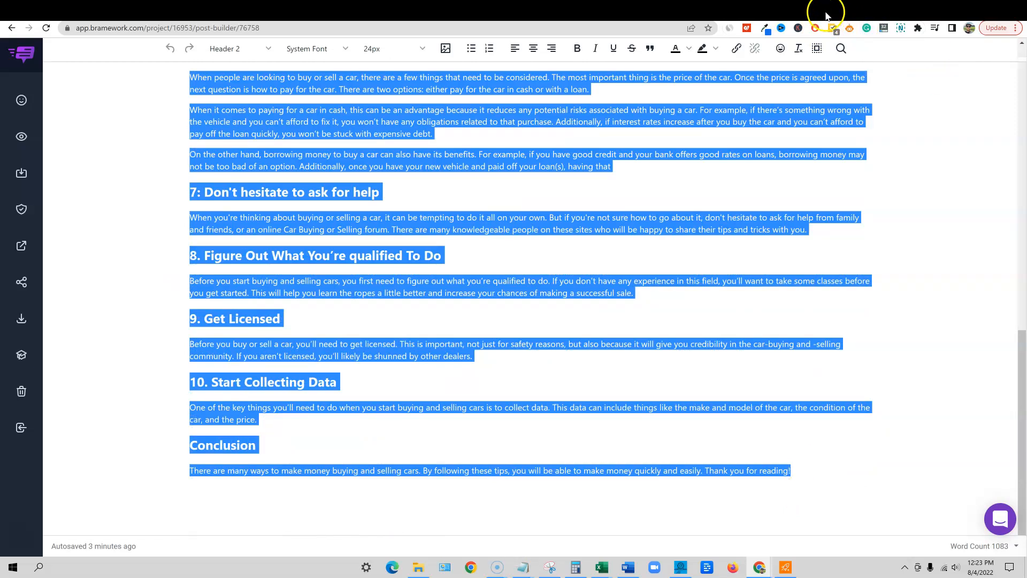
pyautogui.click(824, 11)
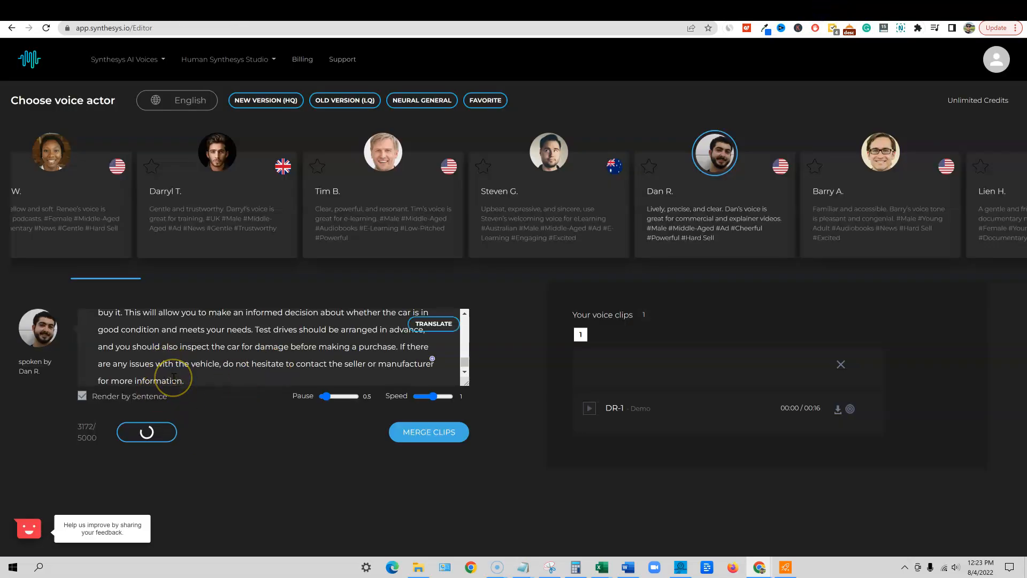
pyautogui.click(131, 478)
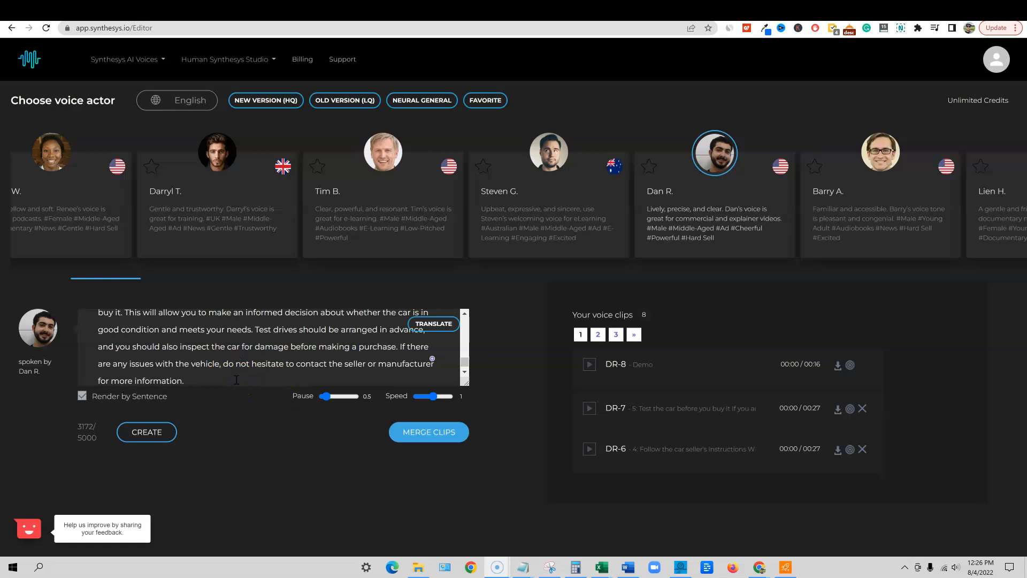
# Replace all the text in the script box with the copied second part of the article
pyautogui.moveTo(197, 381); pyautogui.dragTo(37, 236)
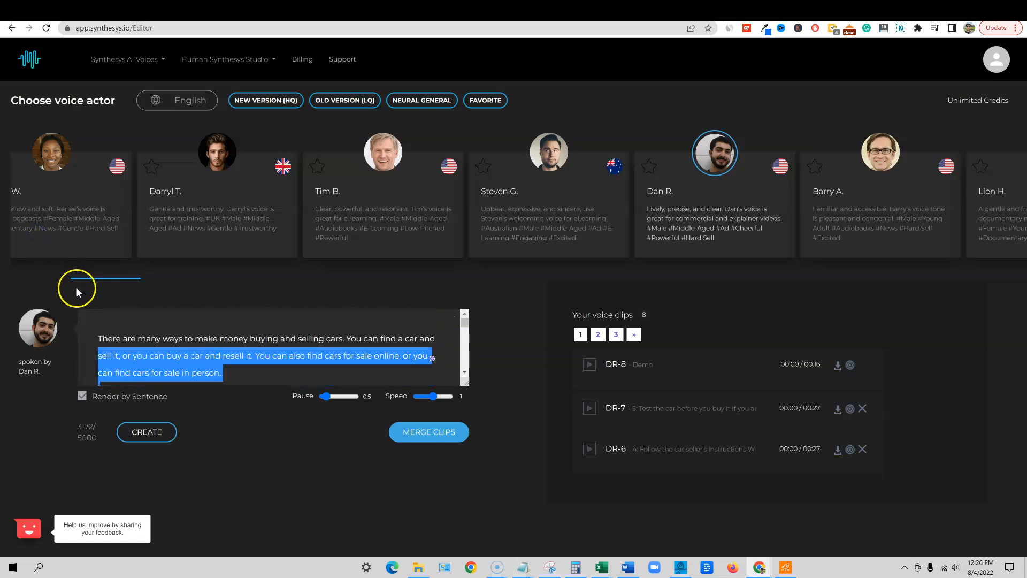
pyautogui.press('BackSpace')
pyautogui.moveTo(445, 343); pyautogui.dragTo(20, 333)
pyautogui.press('BackSpace')
pyautogui.hotkey('ctrl', 'v')
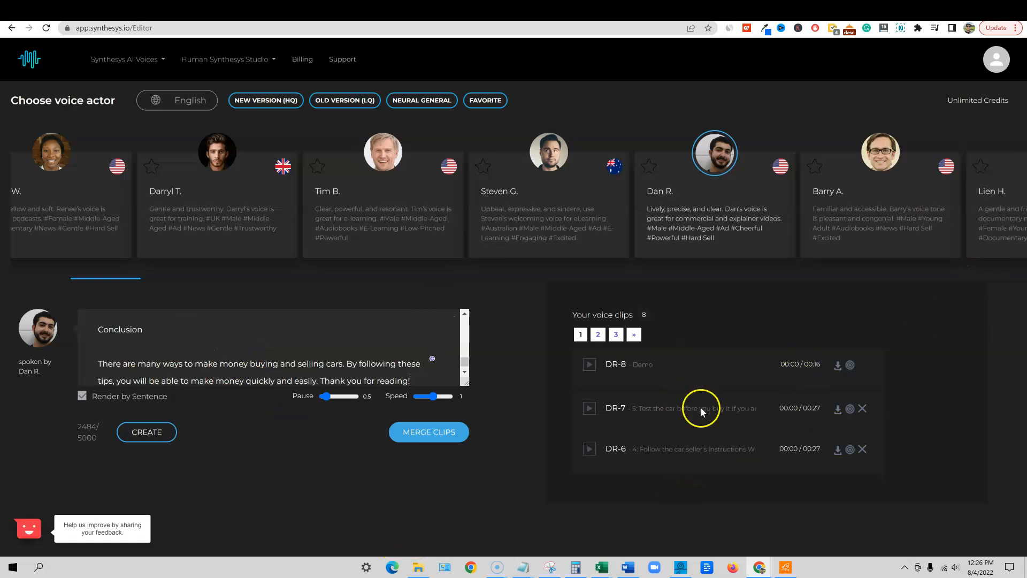
# Open the clip merging page, select voice clips DR-1 through DR-7 in ascending order, and merge them
pyautogui.click(442, 431)
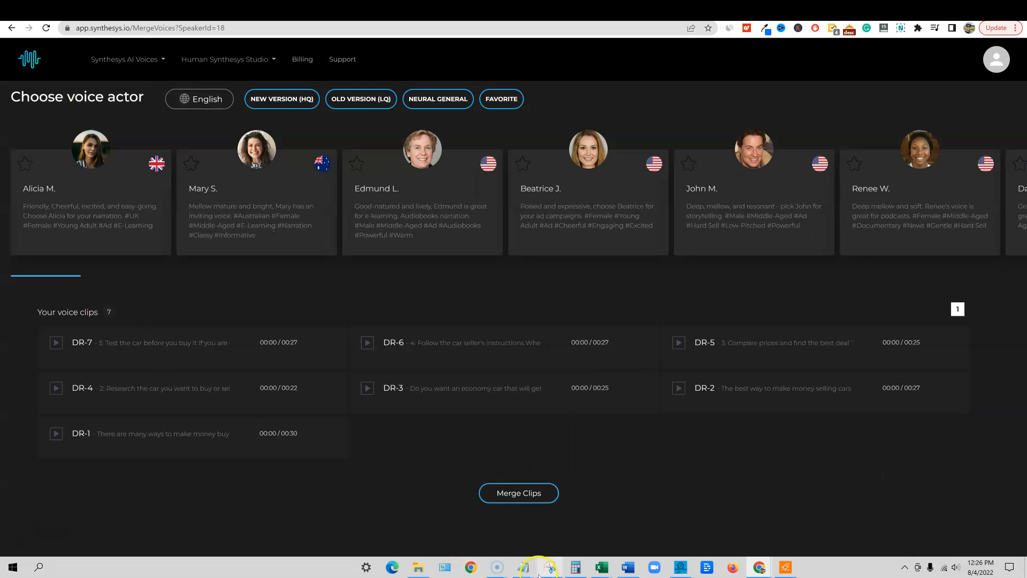
pyautogui.moveTo(552, 562)
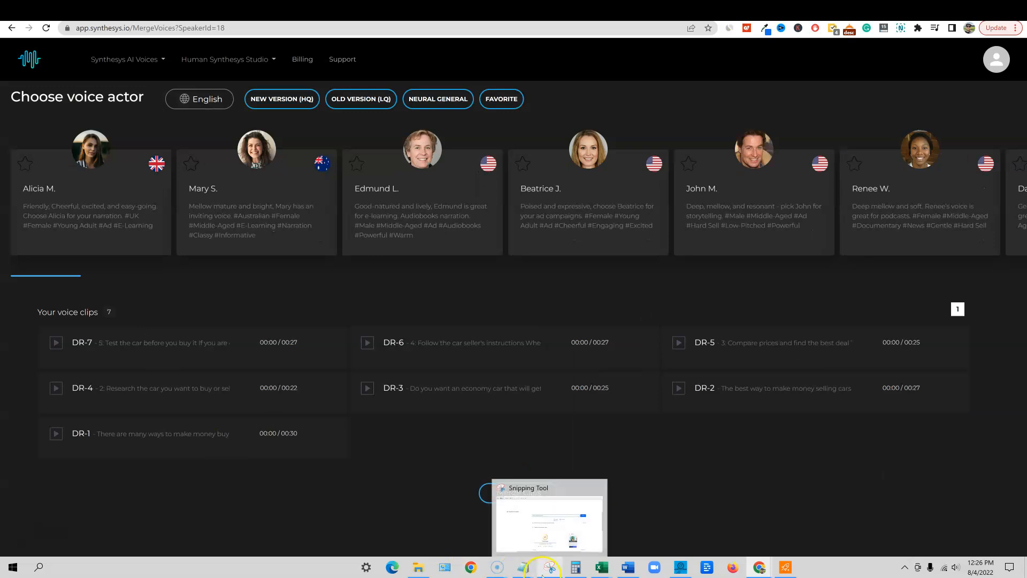
pyautogui.click(196, 441)
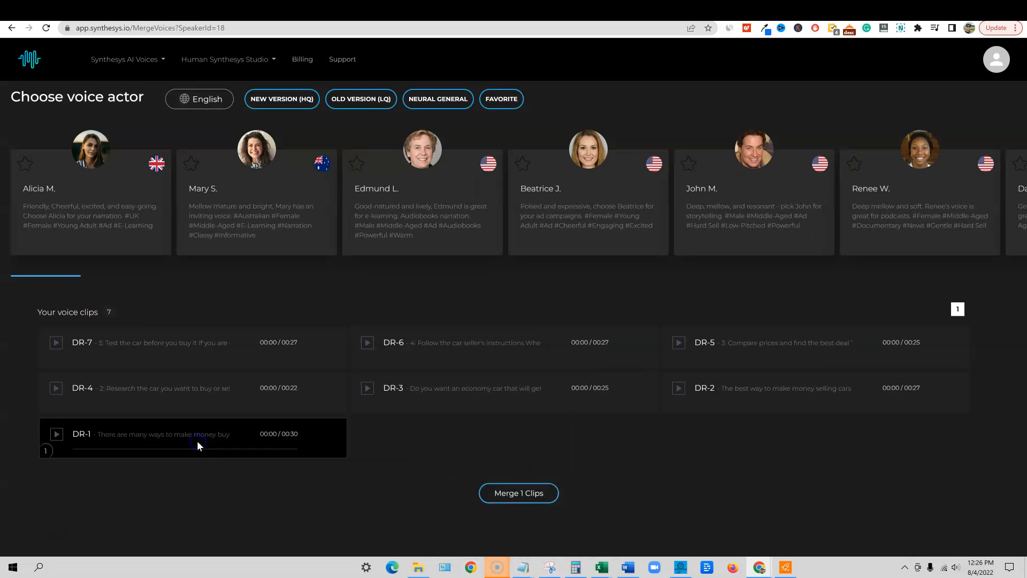
pyautogui.click(722, 393)
pyautogui.click(530, 396)
pyautogui.click(232, 400)
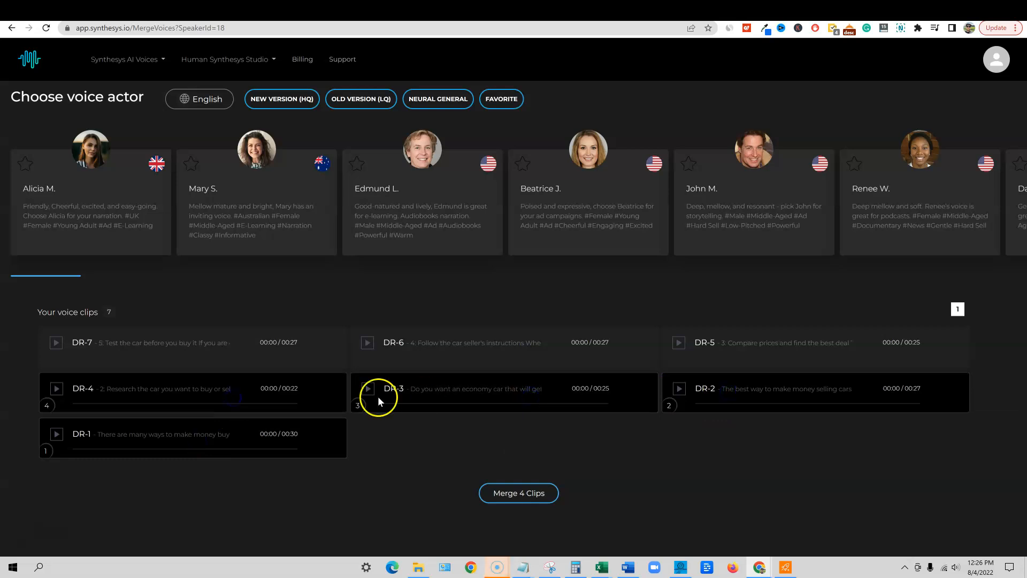
pyautogui.click(751, 354)
pyautogui.click(452, 349)
pyautogui.click(268, 351)
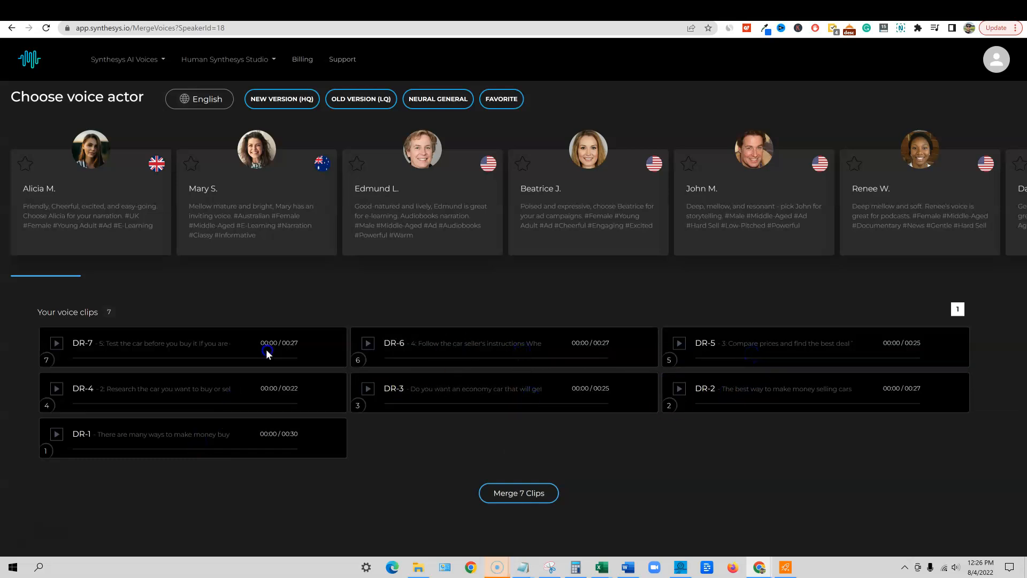
pyautogui.click(519, 493)
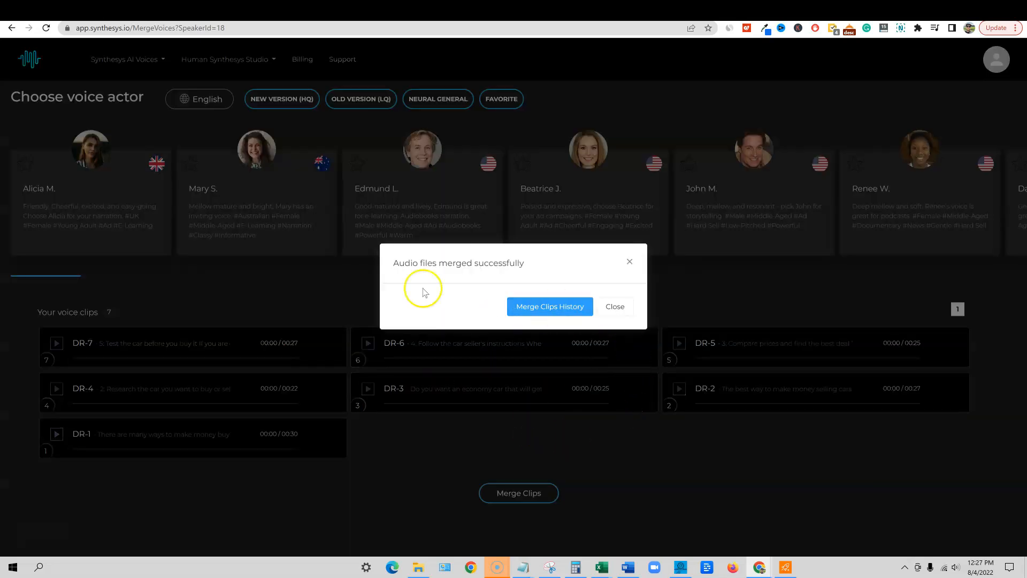
# Open the merged clips history and download the merged clip DR-1
pyautogui.click(550, 306)
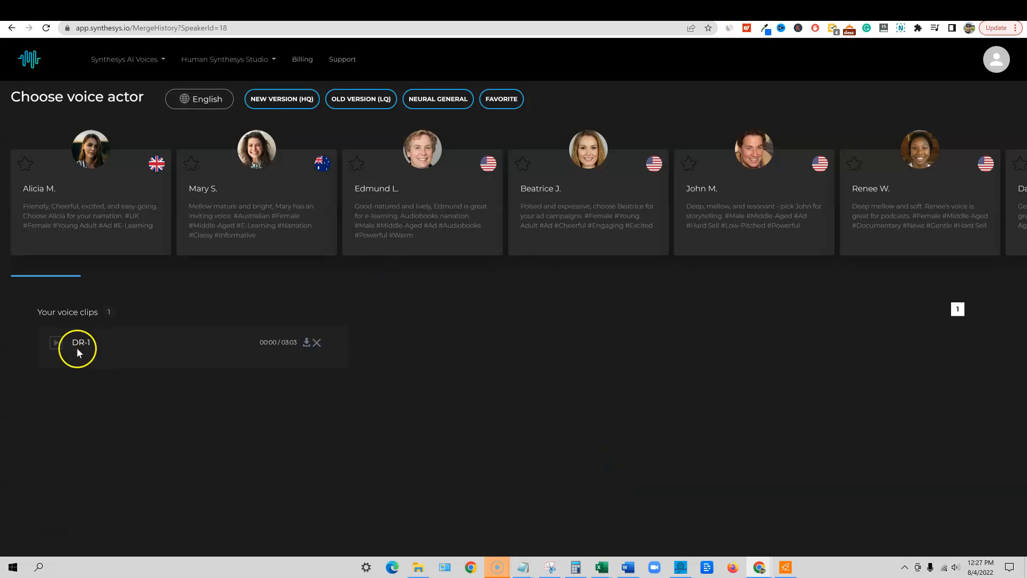
pyautogui.click(307, 344)
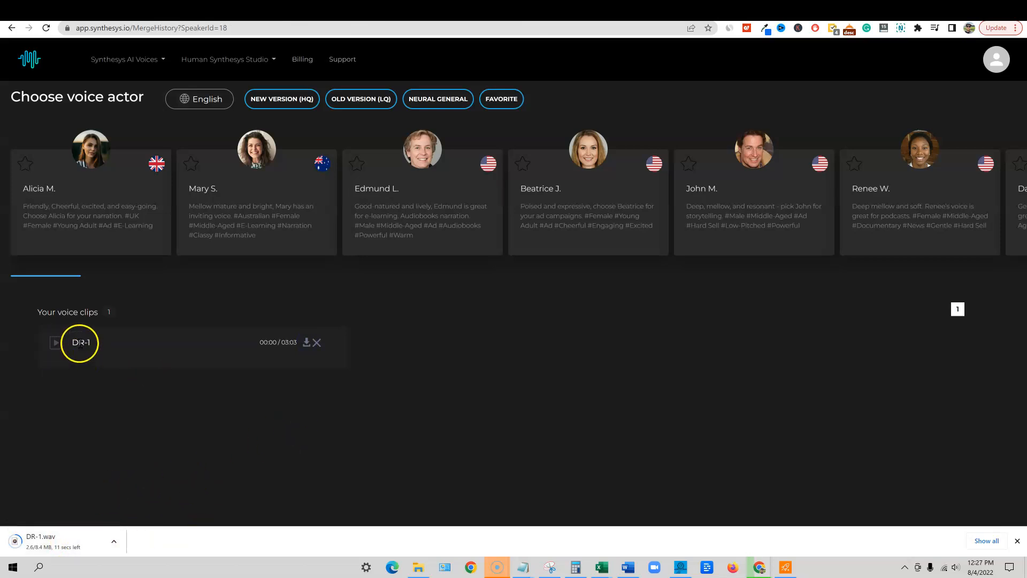
# Play the opening of the merged clip DR-1 with the speaker volume at 32, pause it, and dismiss the downloads bar
pyautogui.click(47, 343)
pyautogui.click(956, 567)
pyautogui.scroll(3, 956, 567)
pyautogui.scroll(1, 956, 572)
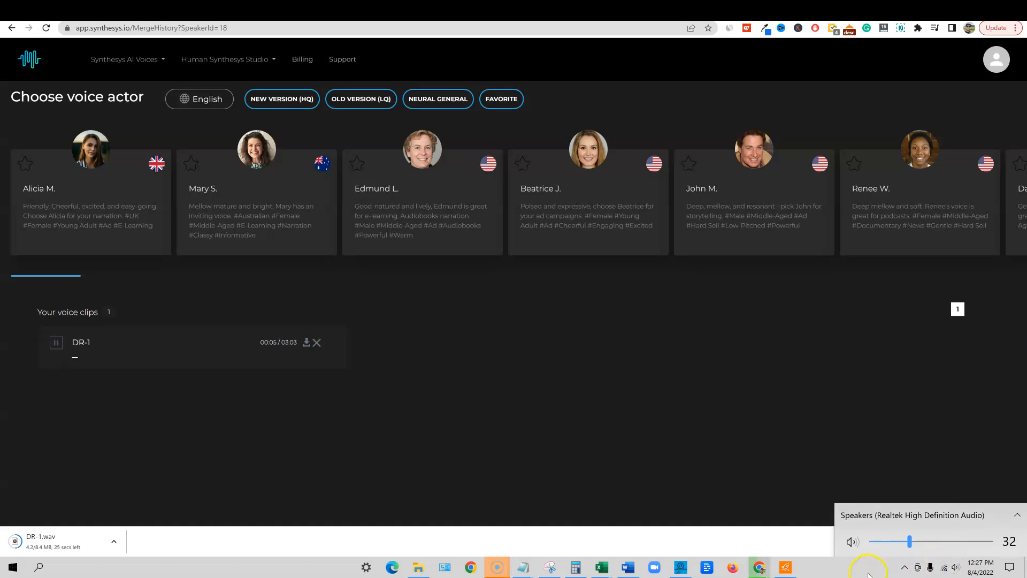
pyautogui.click(851, 556)
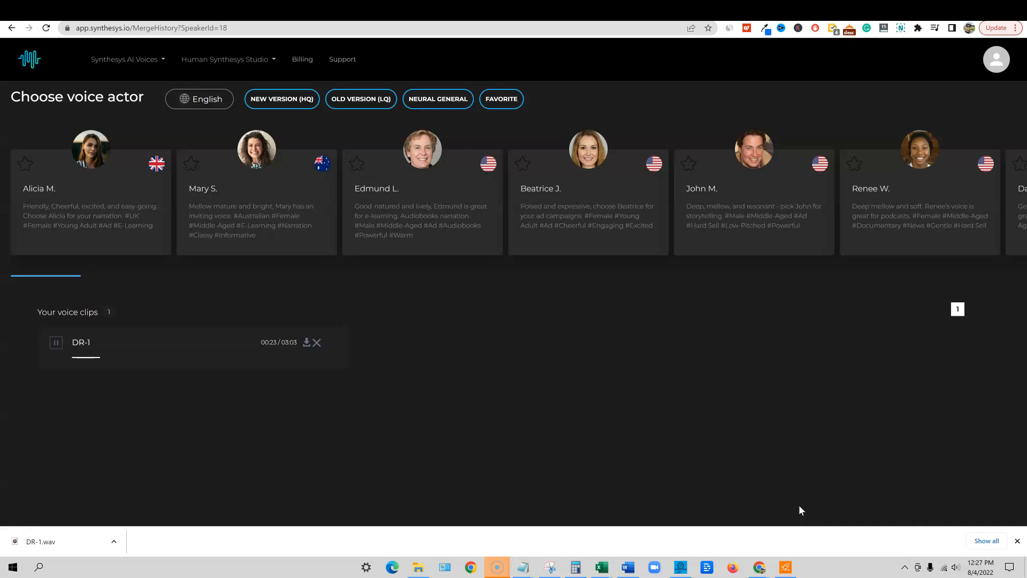
pyautogui.click(56, 344)
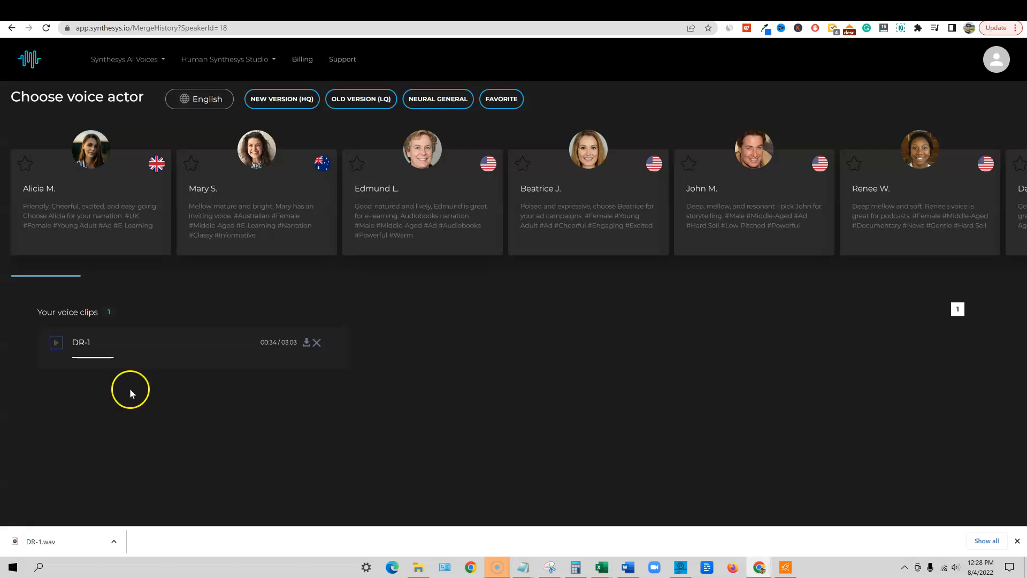
pyautogui.click(1017, 542)
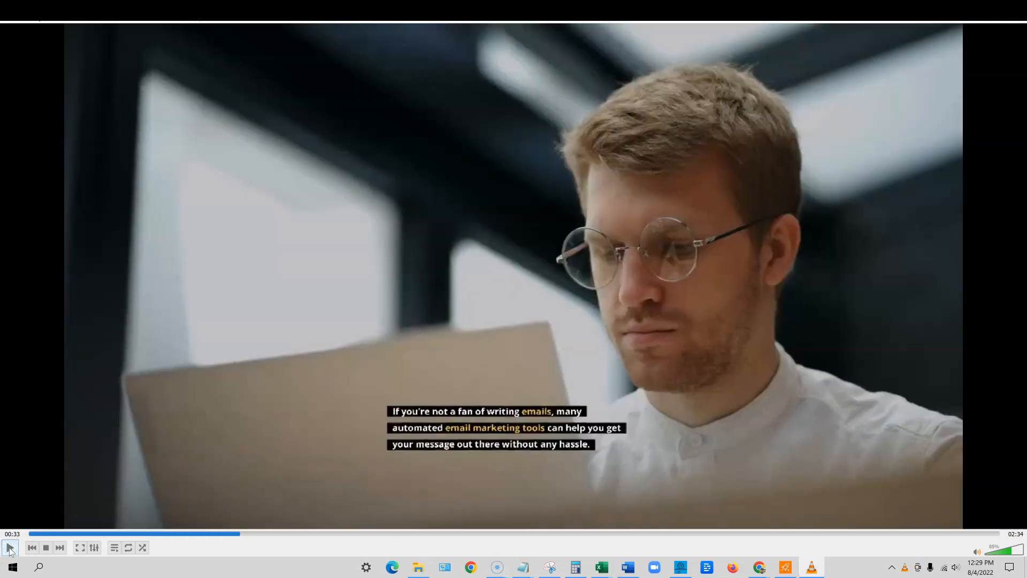
# Return from the VLC sample video to Synthesys and browse the English voice actors through to the British voices Abbi, Bella and Hollie
pyautogui.click(317, 451)
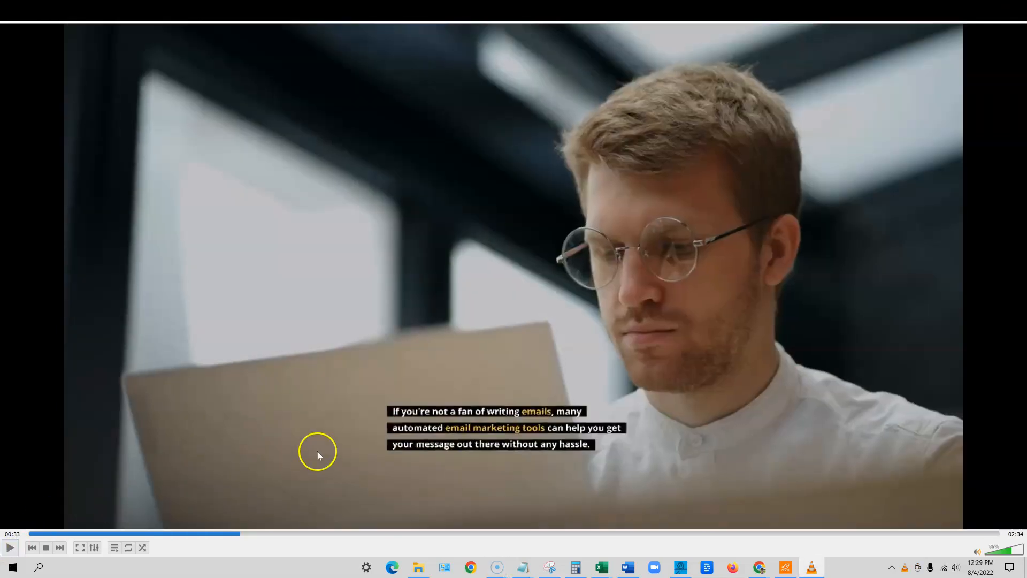
pyautogui.click(963, 9)
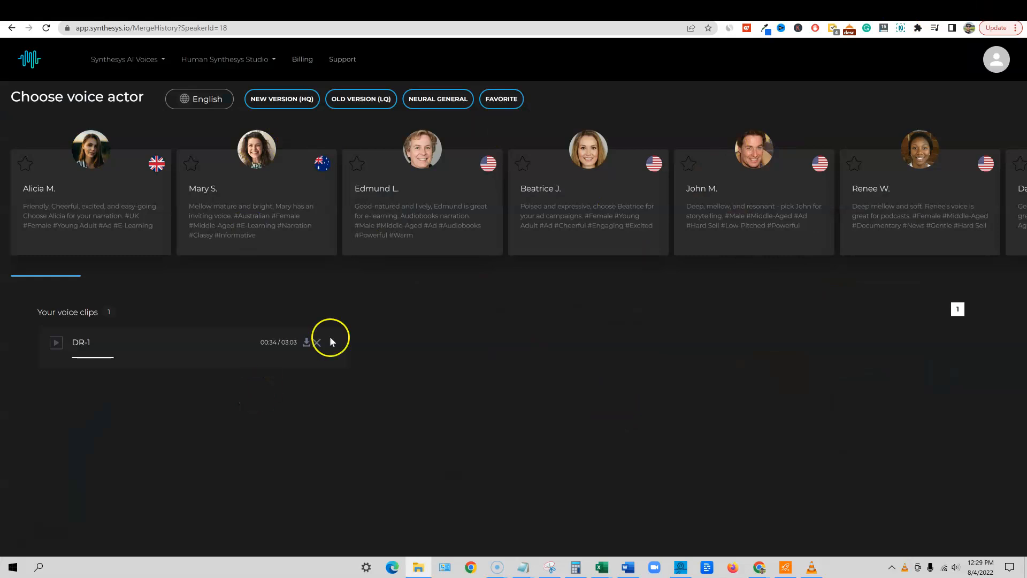
pyautogui.moveTo(755, 155); pyautogui.dragTo(171, 174)
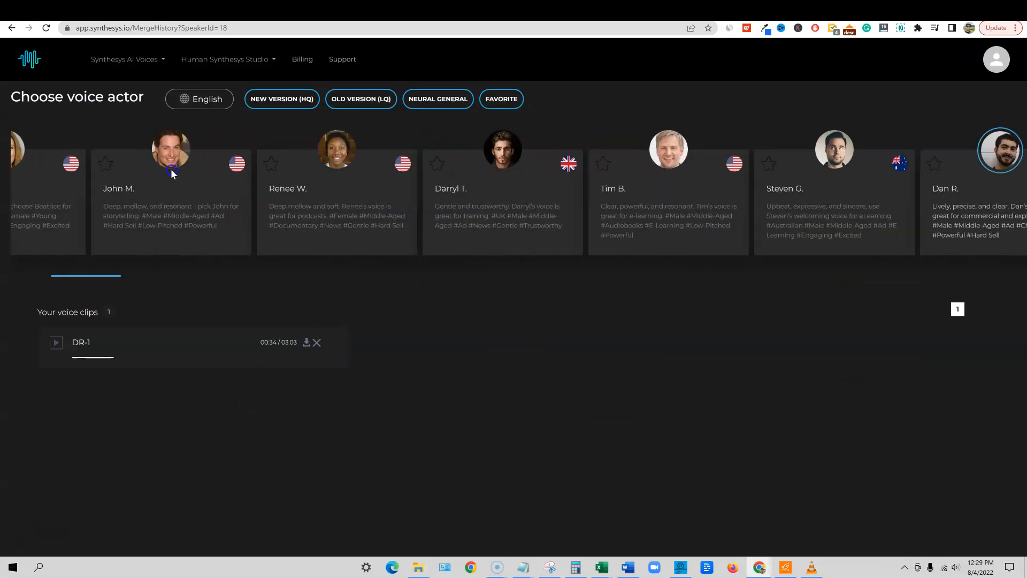
pyautogui.moveTo(593, 162); pyautogui.dragTo(138, 133)
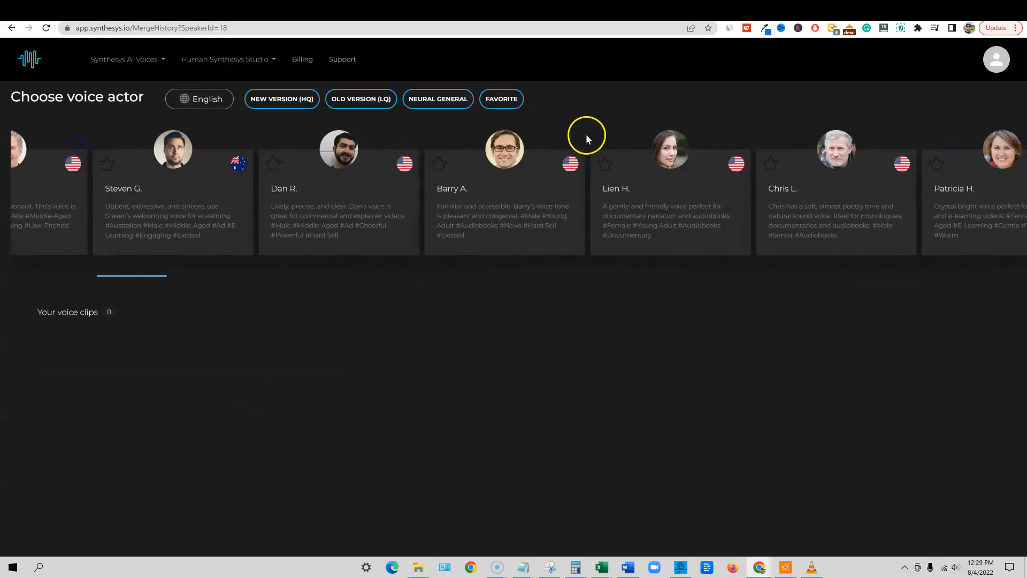
pyautogui.moveTo(655, 154); pyautogui.dragTo(201, 165)
pyautogui.moveTo(589, 154); pyautogui.dragTo(123, 161)
pyautogui.moveTo(666, 151); pyautogui.dragTo(138, 154)
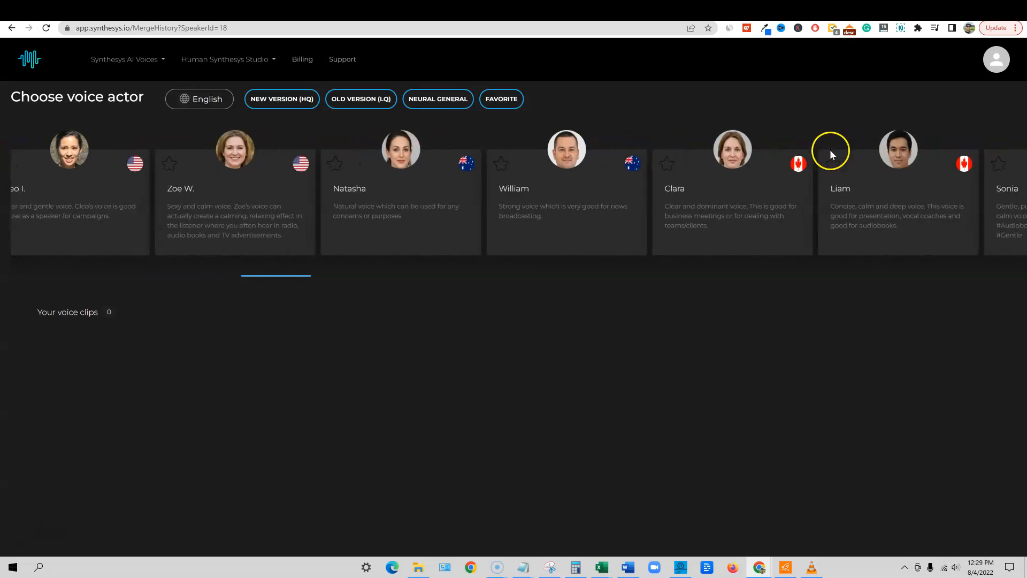
pyautogui.moveTo(896, 151); pyautogui.dragTo(10, 151)
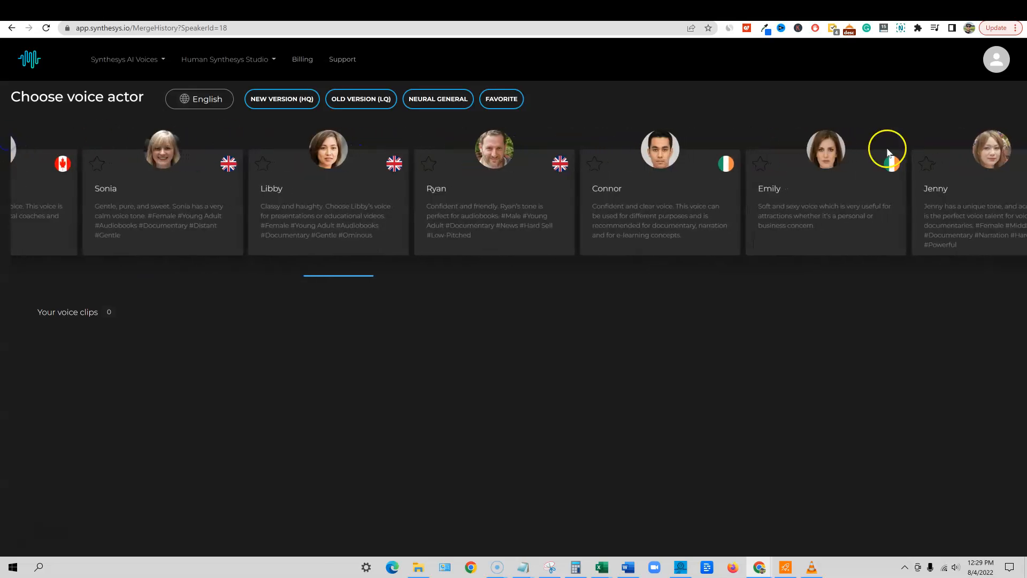
pyautogui.moveTo(834, 162); pyautogui.dragTo(364, 152)
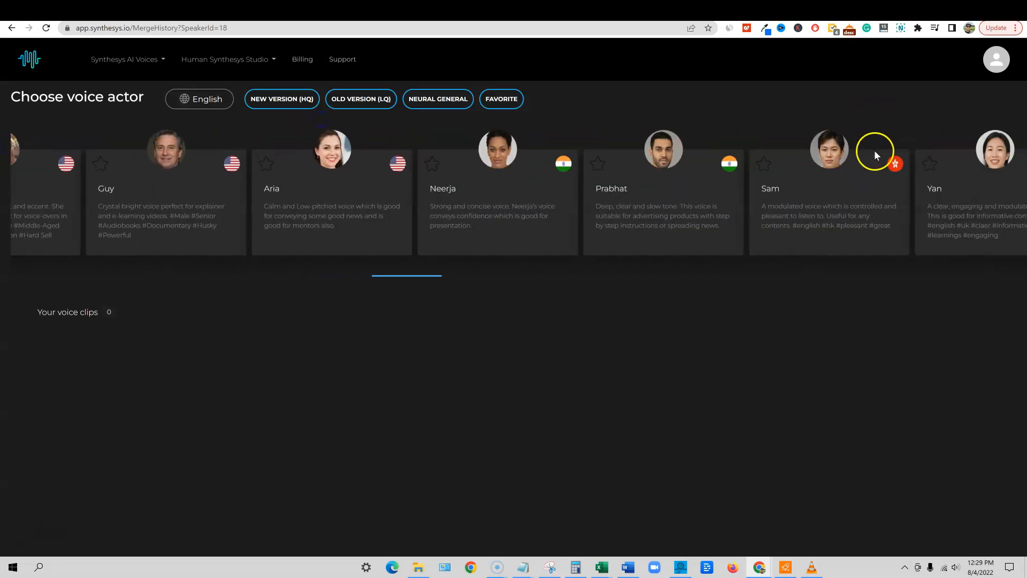
pyautogui.moveTo(984, 156); pyautogui.dragTo(95, 116)
pyautogui.moveTo(878, 155); pyautogui.dragTo(725, 188)
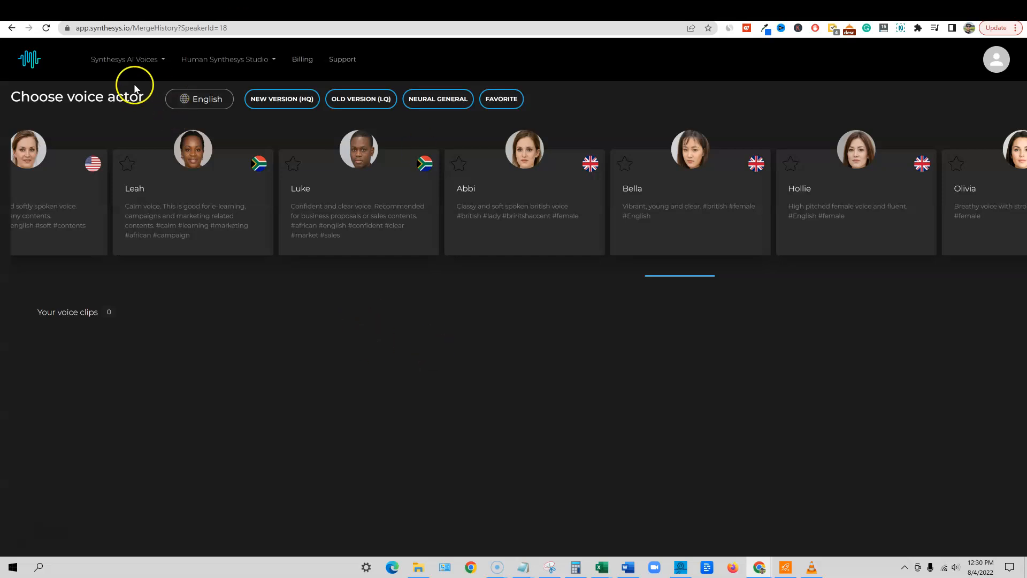
# Open the Humatar selection in Human Synthesys Studio and start a new video with Leo #3
pyautogui.click(274, 60)
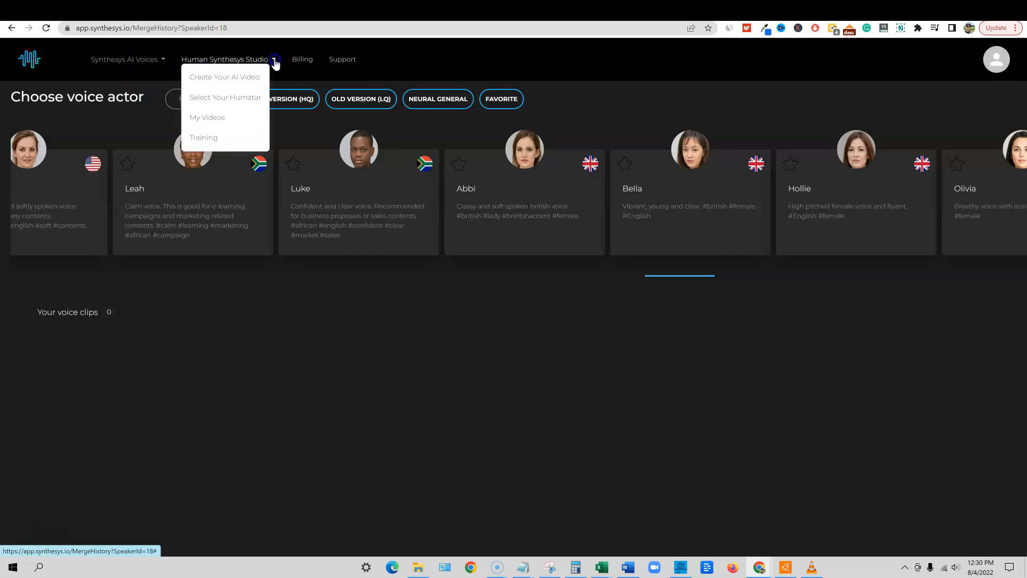
pyautogui.click(243, 102)
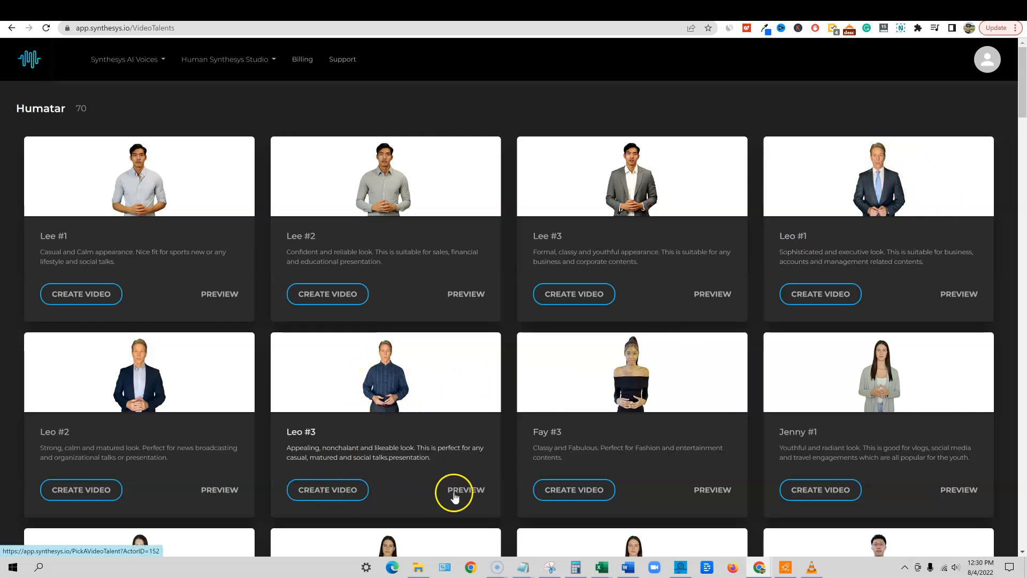
pyautogui.click(343, 488)
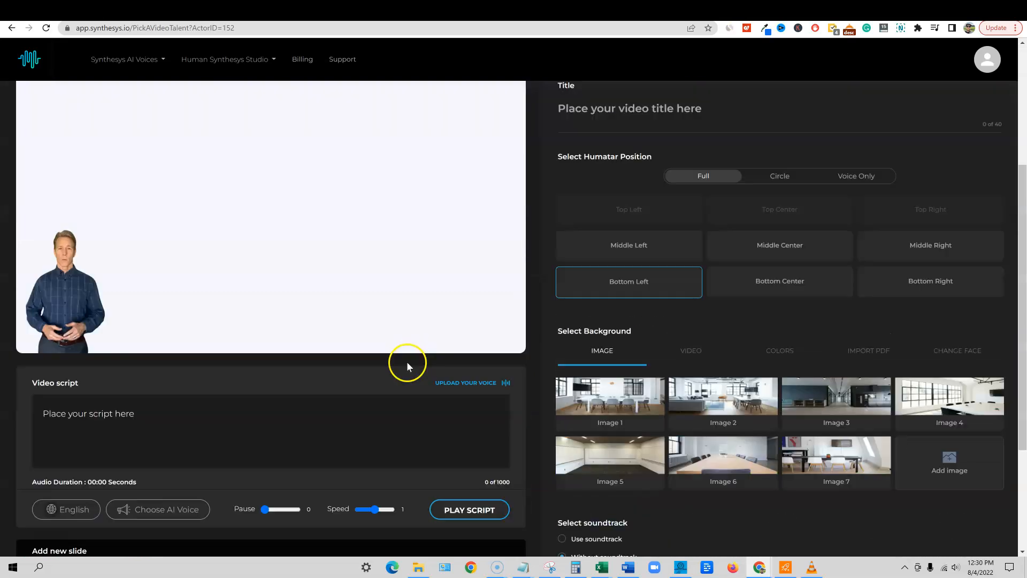
pyautogui.scroll(-6, 434, 416)
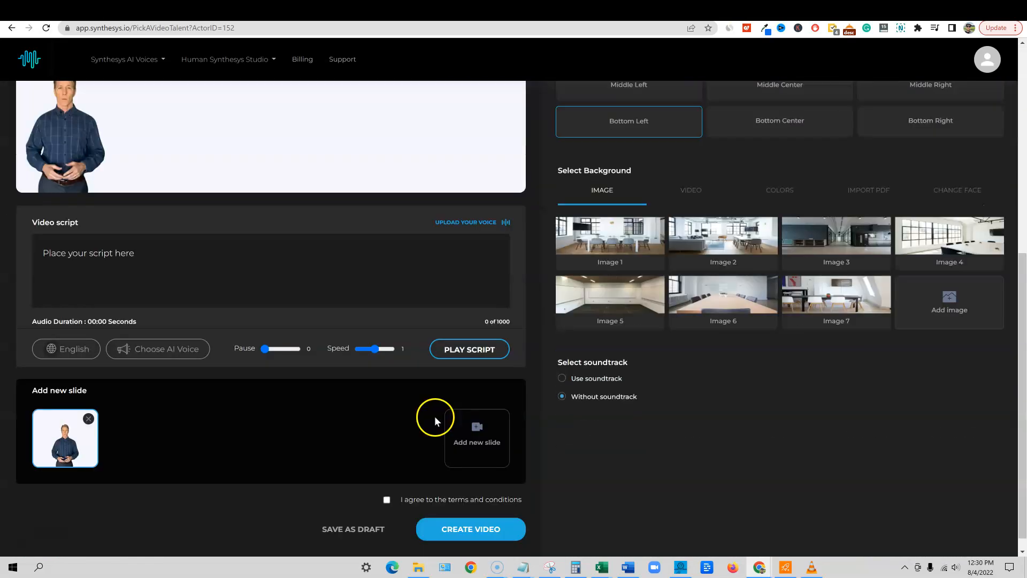
pyautogui.scroll(2, 204, 270)
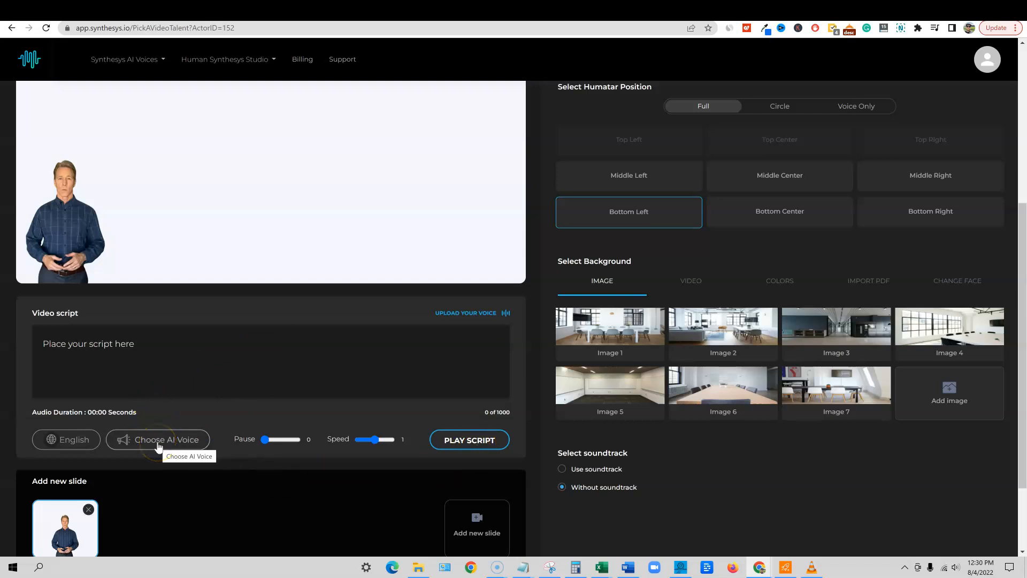
# Browse the AI voices available for the video script and close the list without choosing one
pyautogui.moveTo(487, 345)
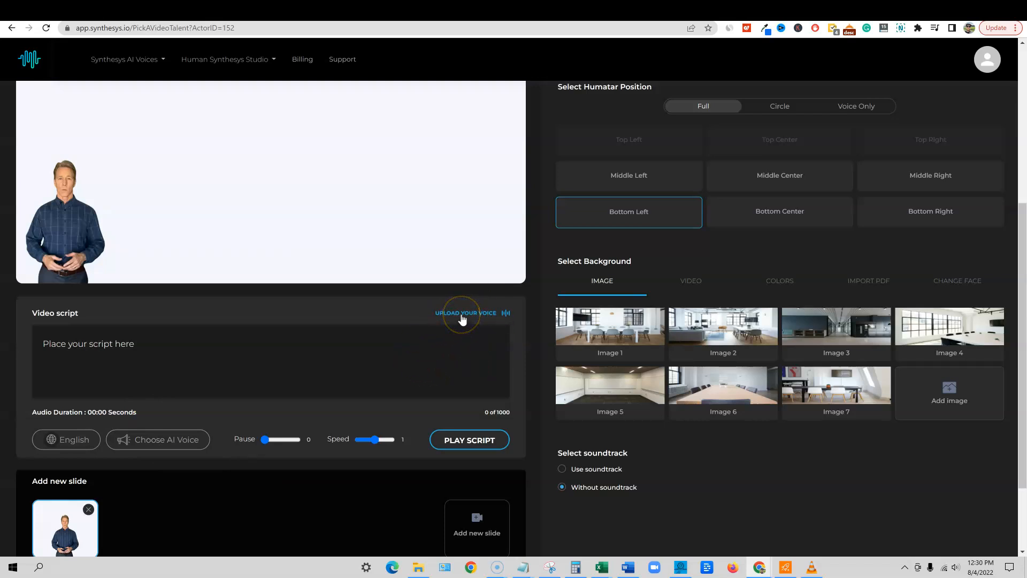
pyautogui.click(173, 440)
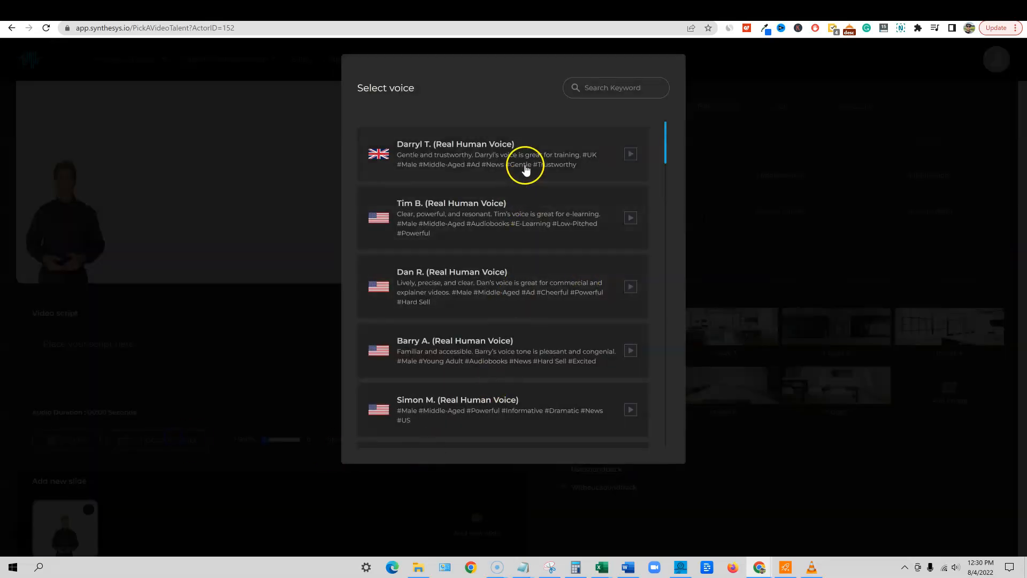
pyautogui.scroll(-6, 562, 362)
pyautogui.scroll(-7, 561, 362)
pyautogui.scroll(12, 557, 374)
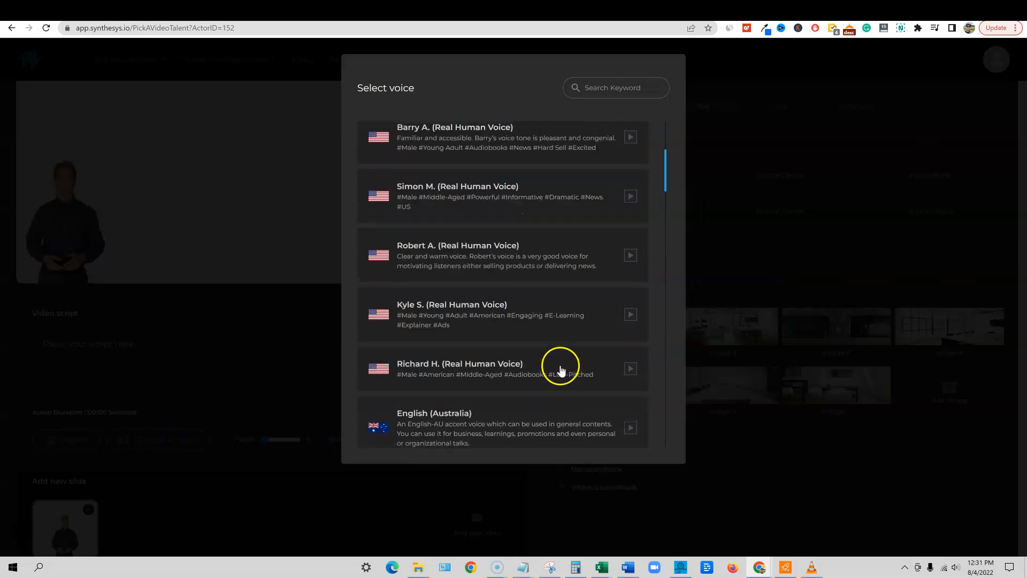
pyautogui.scroll(2, 554, 320)
pyautogui.click(708, 133)
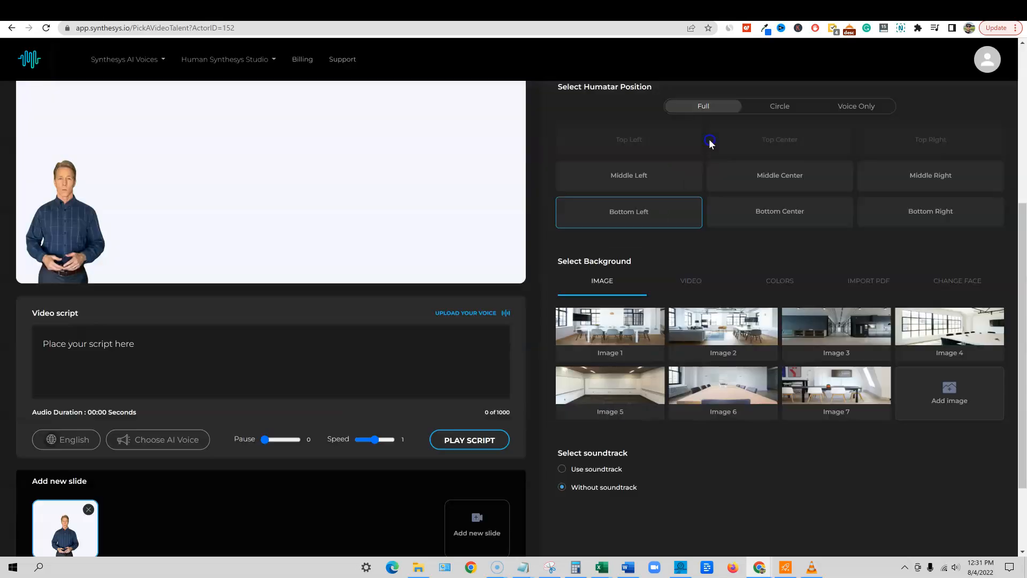
# Switch to Bramework and copy the car article's text from the introduction through tip 5
pyautogui.click(111, 349)
pyautogui.click(119, 358)
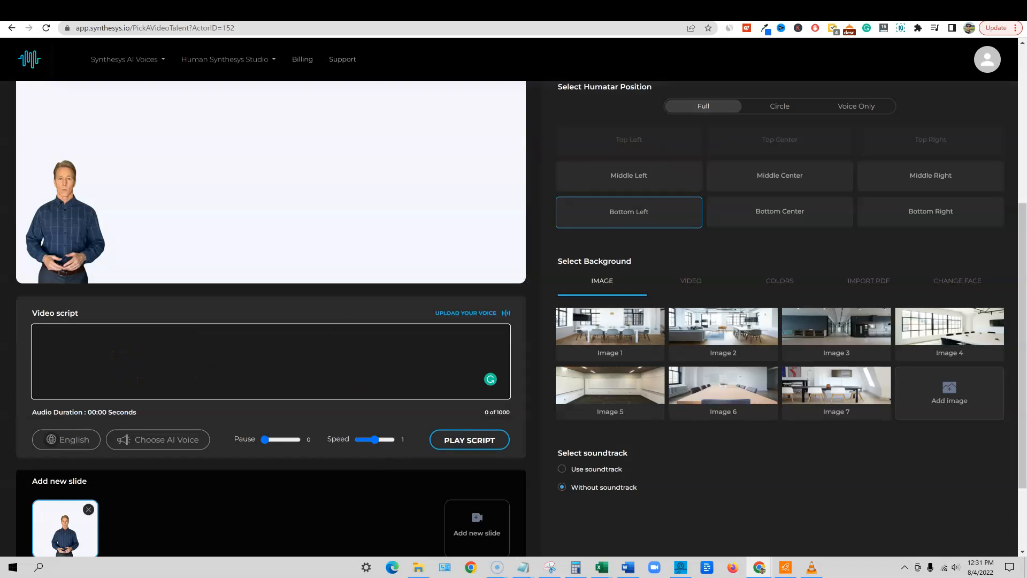
pyautogui.click(863, 13)
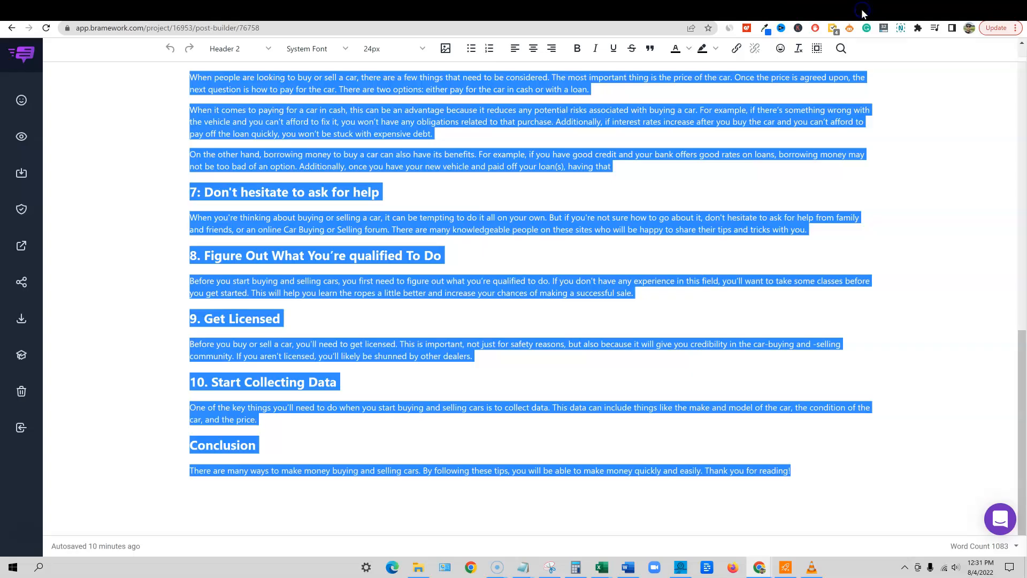
pyautogui.scroll(5, 345, 259)
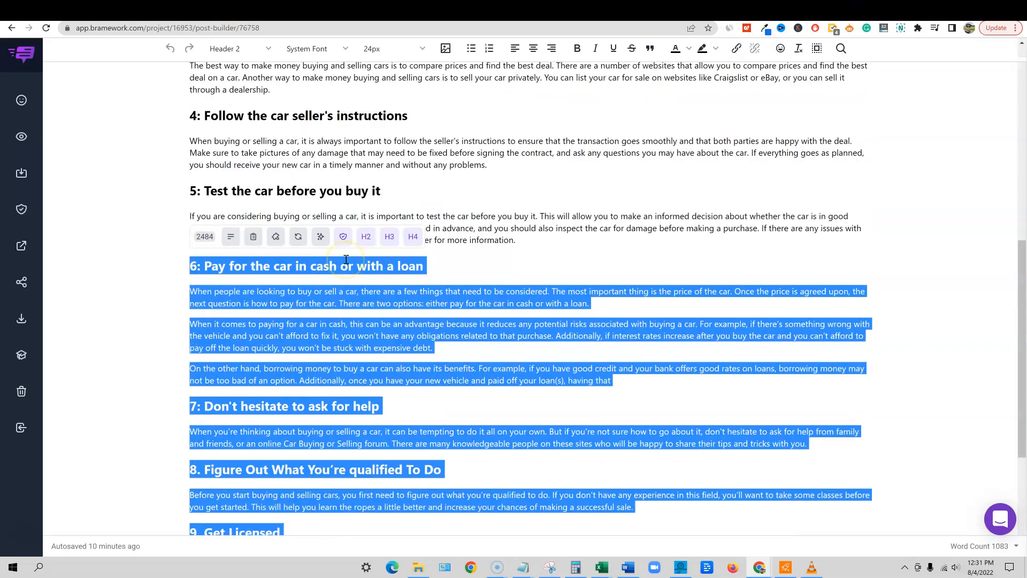
pyautogui.moveTo(522, 294); pyautogui.dragTo(189, 174)
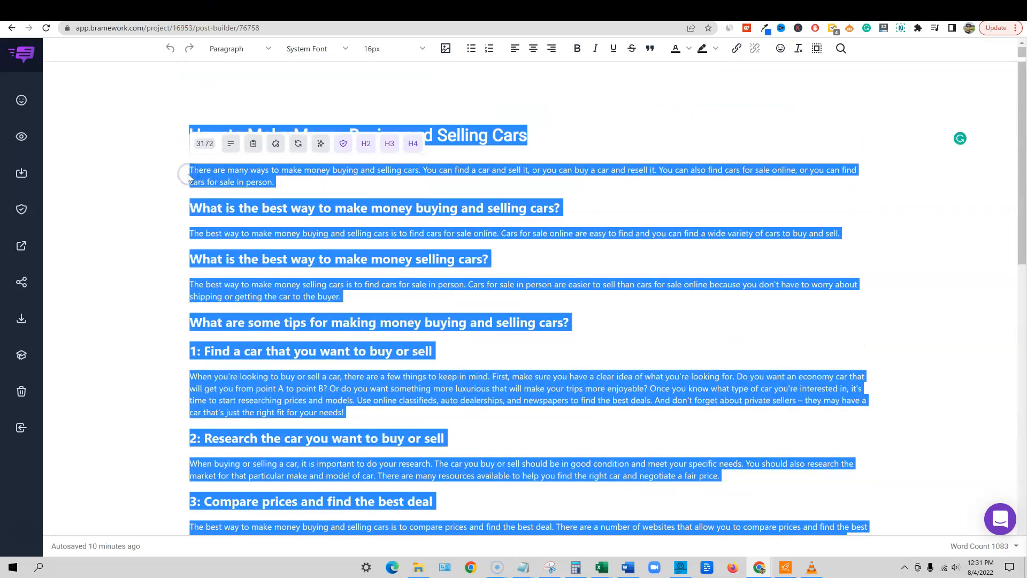
# Return to the Synthesys video editor and paste the copied article text into the video script
pyautogui.click(813, 12)
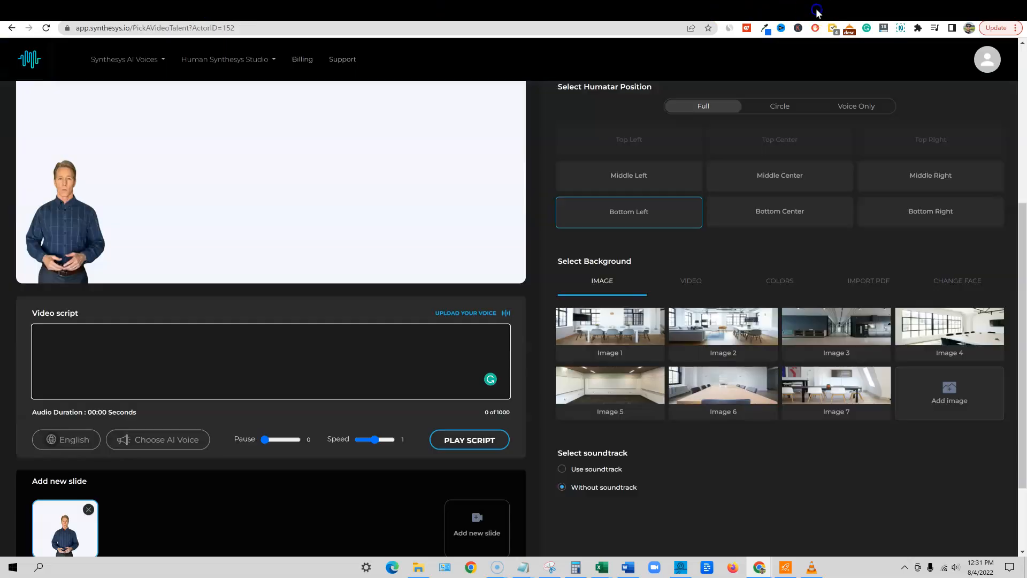
pyautogui.click(156, 350)
pyautogui.hotkey('ctrl', 'v')
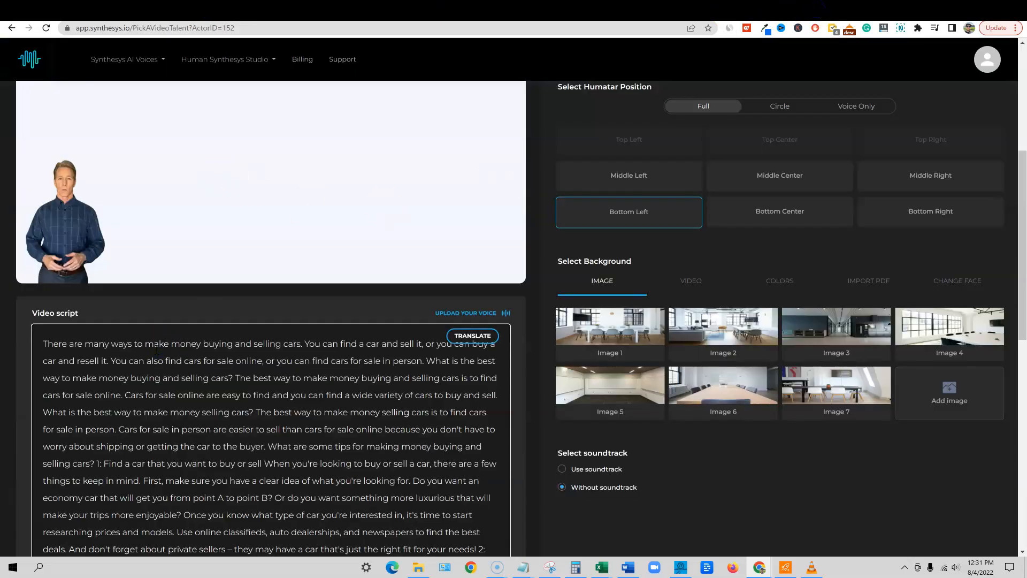
# Try to upload the recording DR-1.wav as the voice for the video script, and close the upload dialog
pyautogui.scroll(-10, 420, 449)
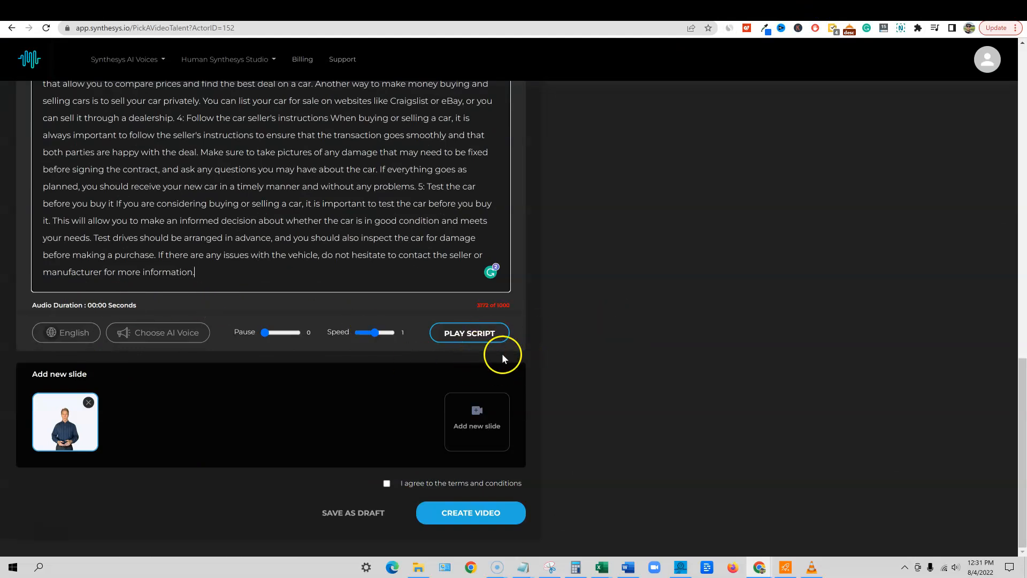
pyautogui.scroll(10, 518, 337)
pyautogui.click(473, 227)
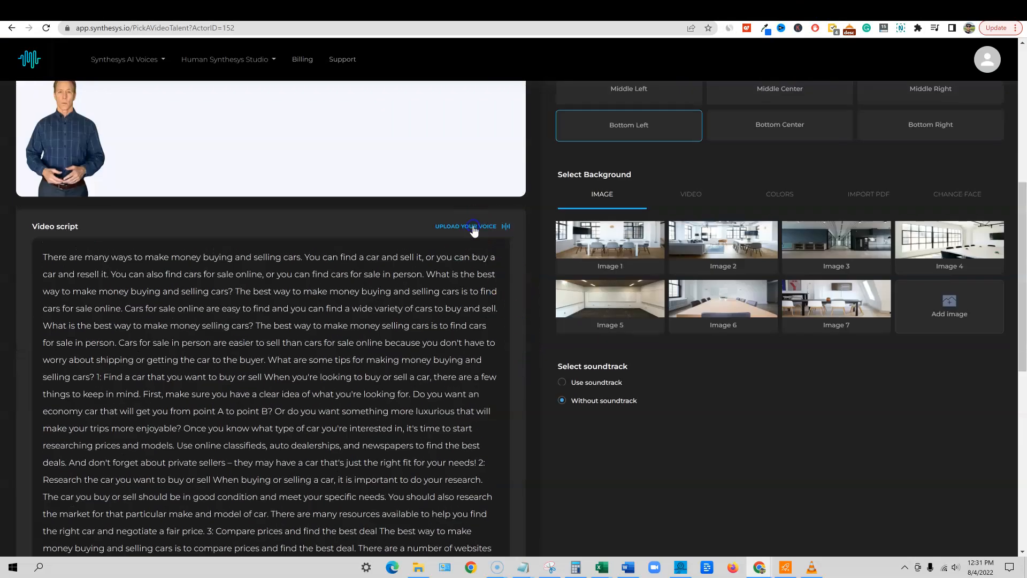
pyautogui.click(473, 227)
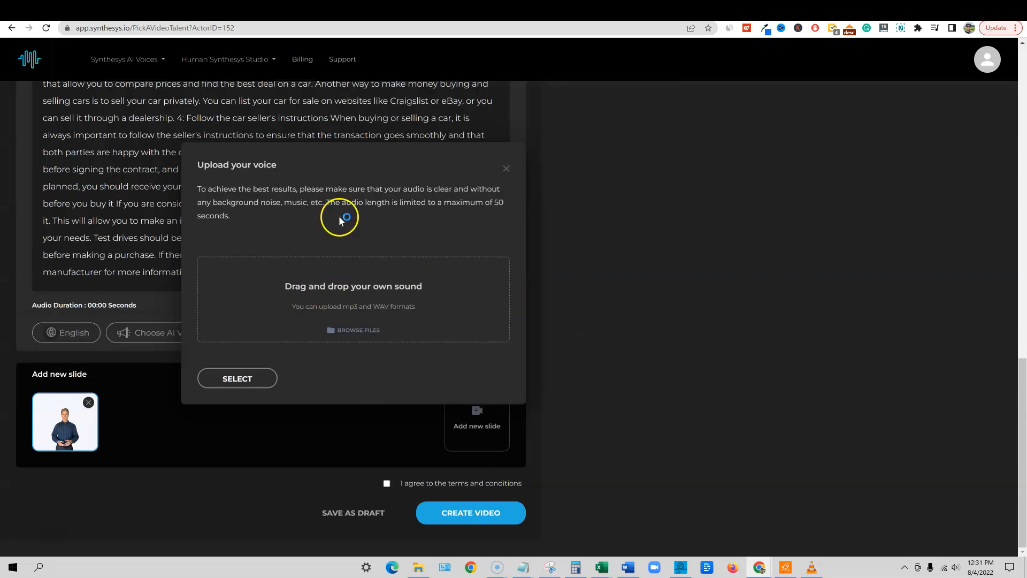
pyautogui.click(248, 377)
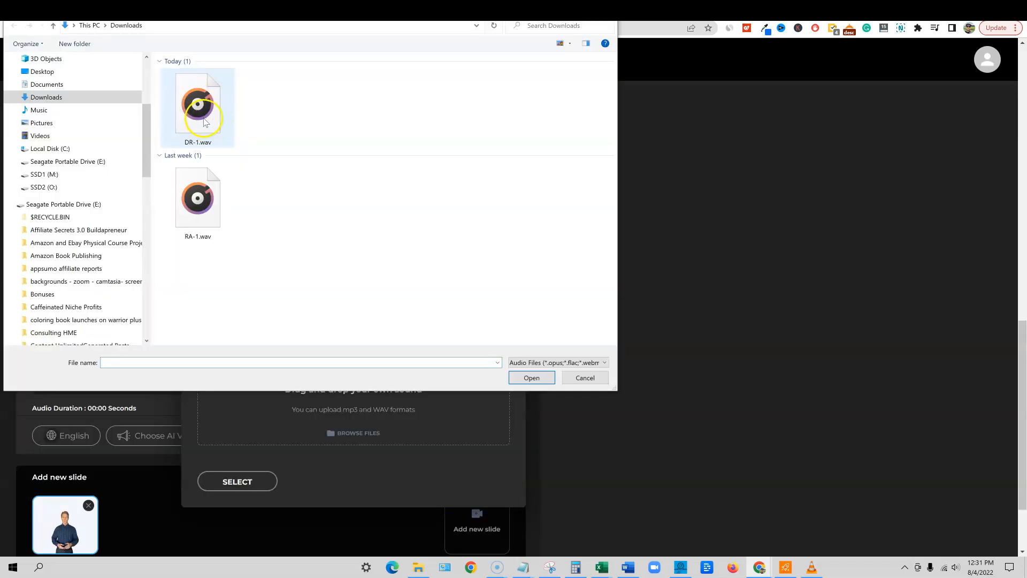
pyautogui.click(203, 119)
pyautogui.click(532, 378)
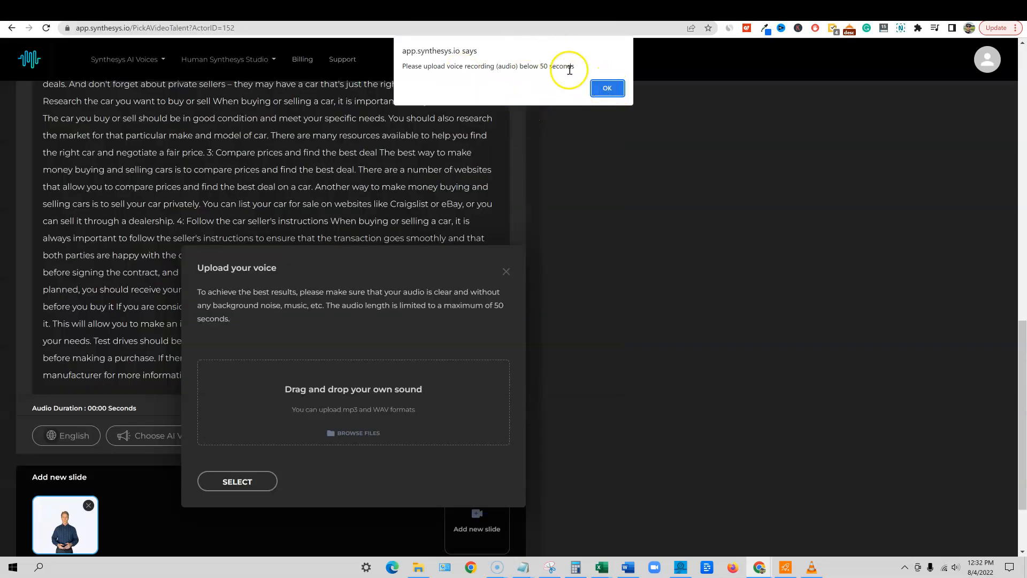
pyautogui.click(607, 89)
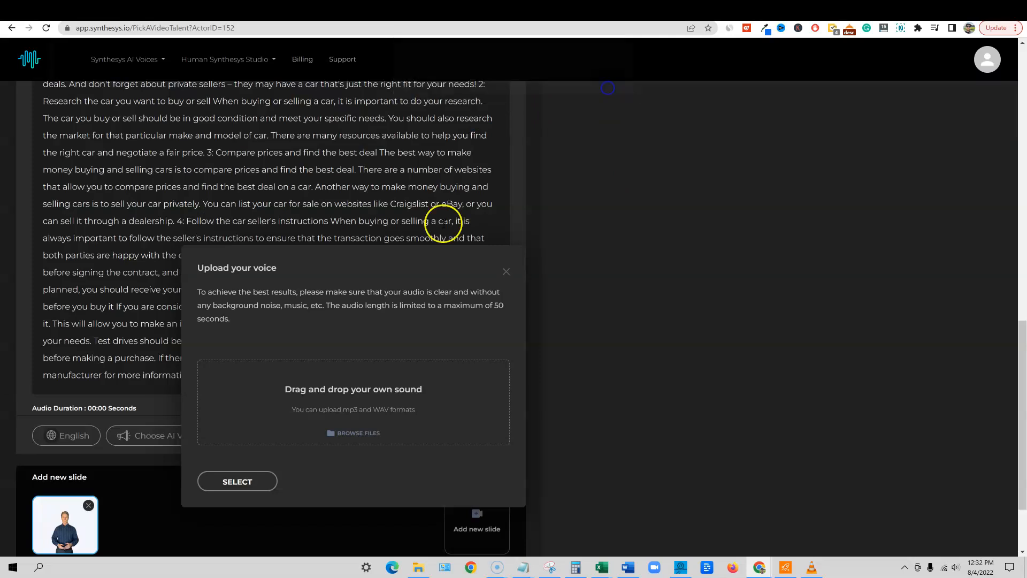
pyautogui.click(506, 277)
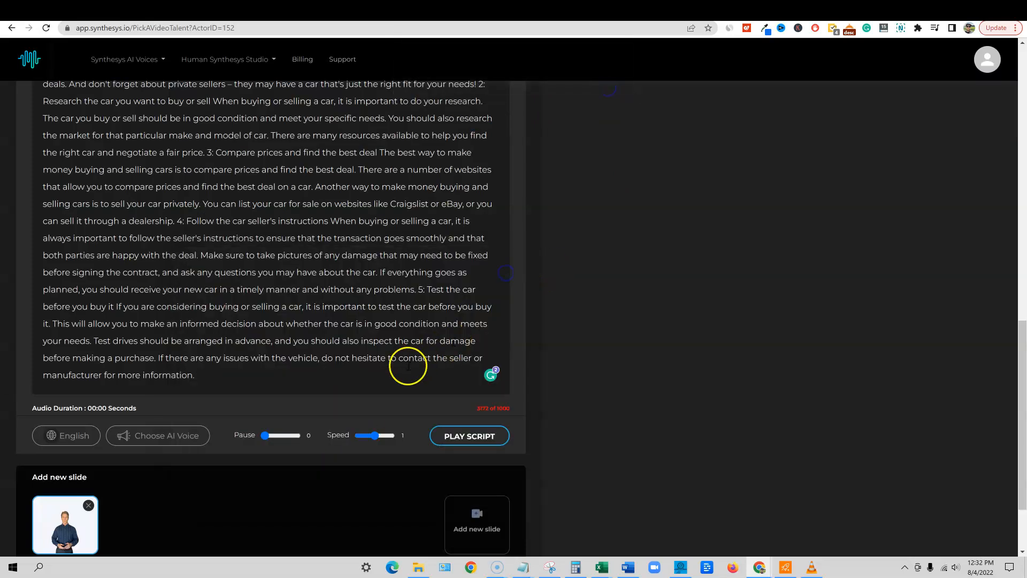
# Delete the script text from "The car you buy or sell should be in good condition" in tip 2 through the end
pyautogui.tripleClick(252, 379)
pyautogui.scroll(10, 105, 436)
pyautogui.moveTo(105, 436); pyautogui.dragTo(46, 390)
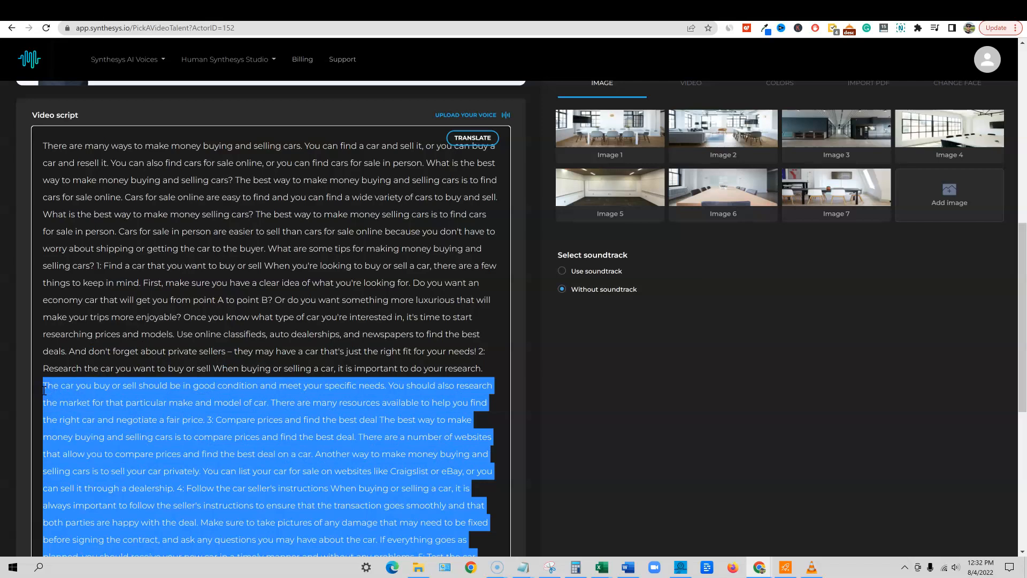
pyautogui.press('BackSpace')
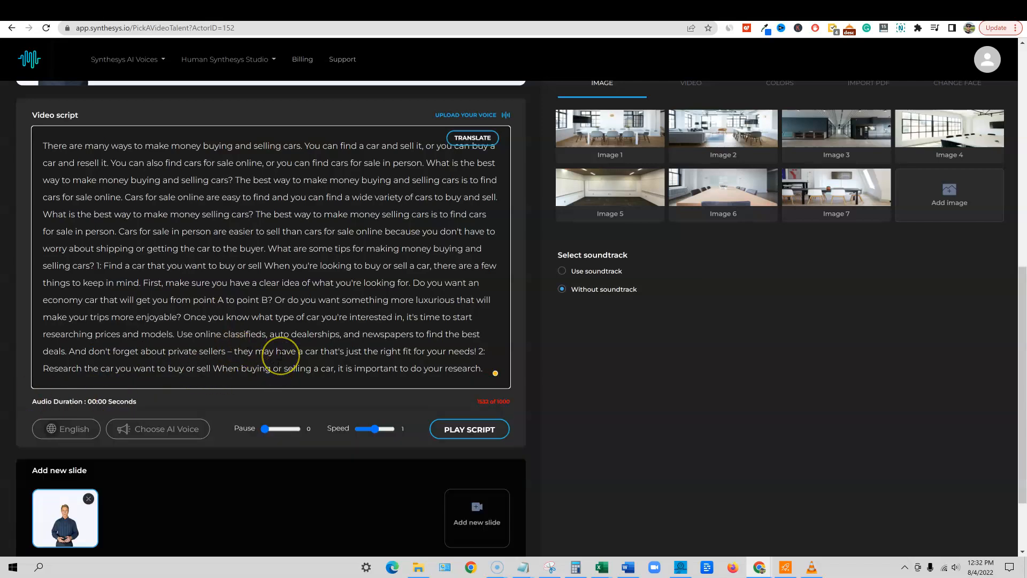
pyautogui.click(520, 368)
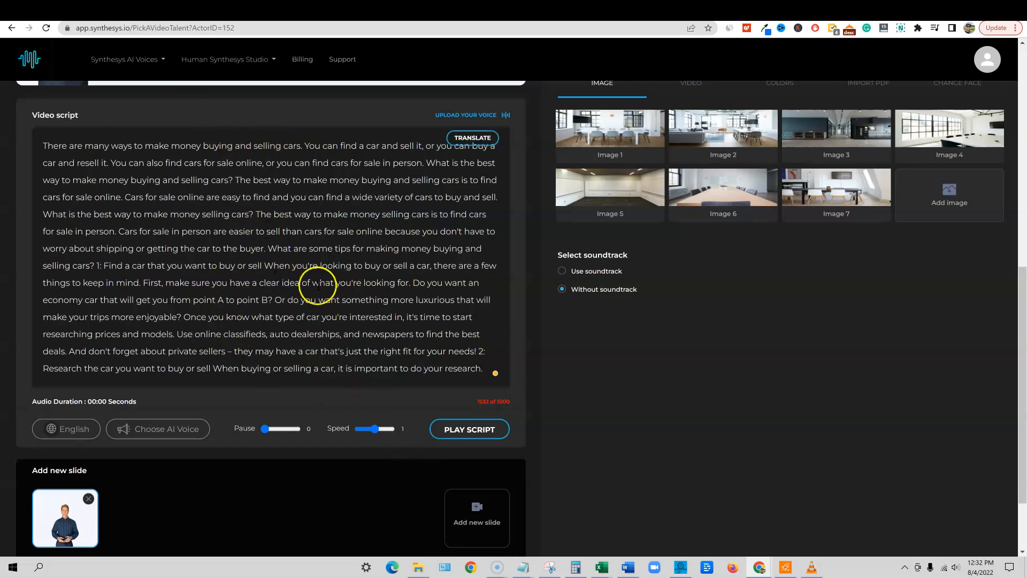
# Choose Liam as the AI voice and try to play the shortened video script
pyautogui.click(179, 428)
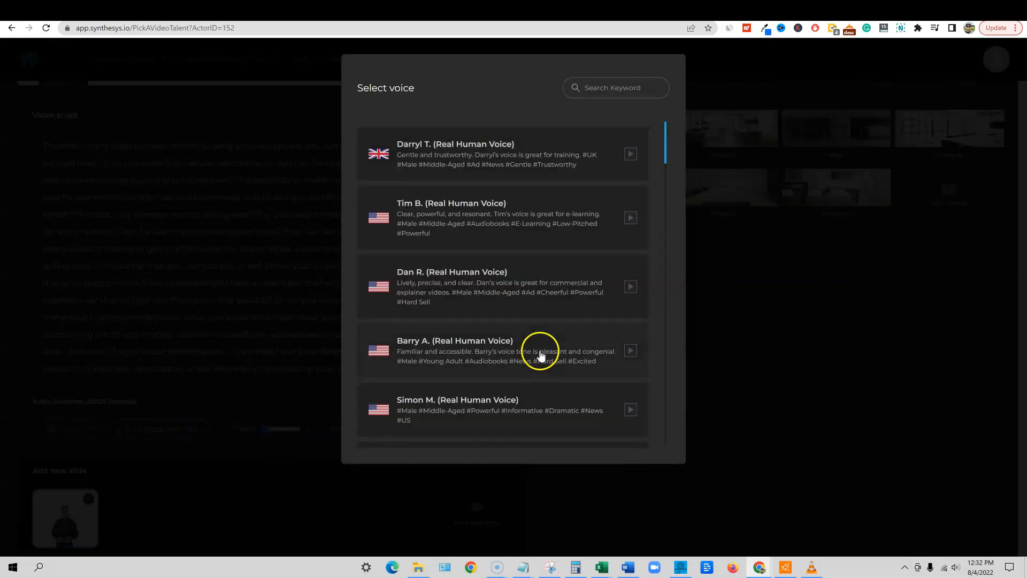
pyautogui.scroll(-7, 422, 275)
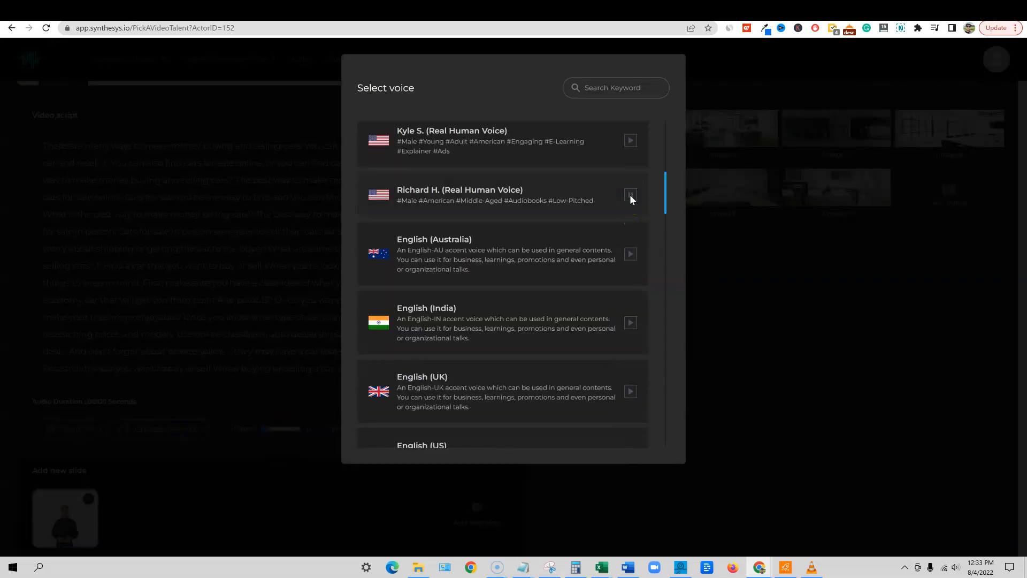
pyautogui.click(122, 511)
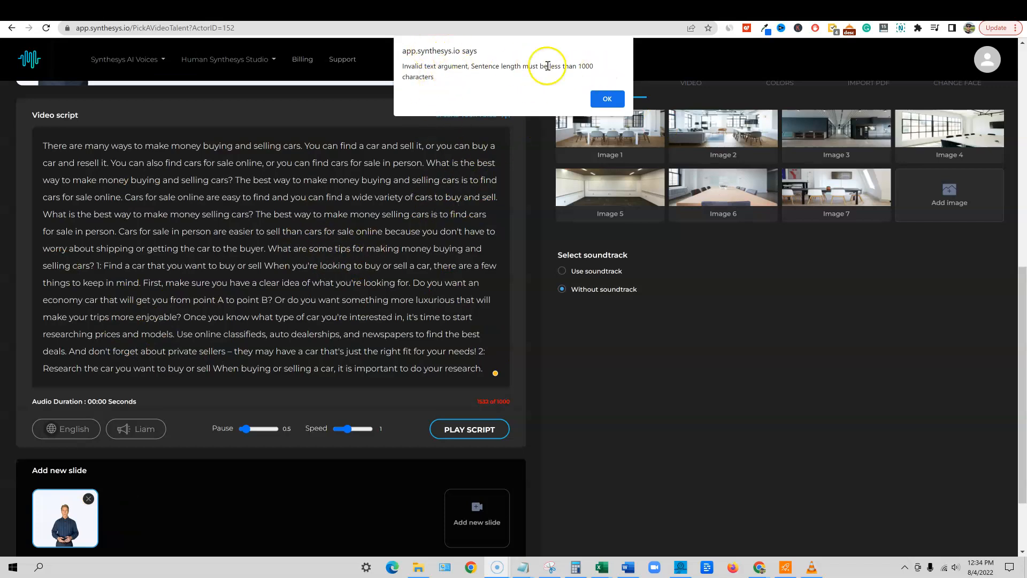
pyautogui.click(608, 99)
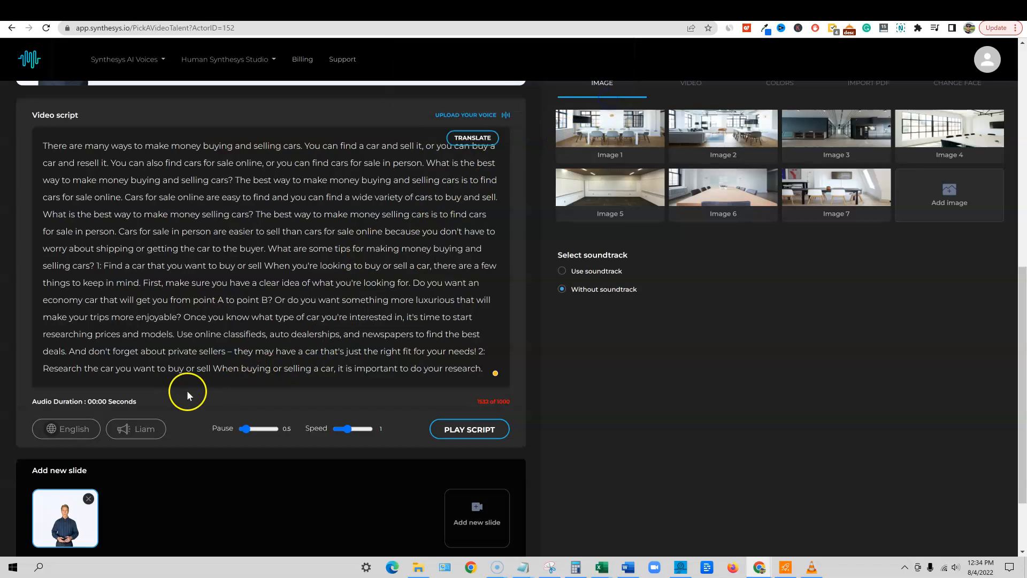
# Delete the script from tip 1 onward, keeping only the introduction, and play the script
pyautogui.moveTo(482, 370); pyautogui.dragTo(107, 325)
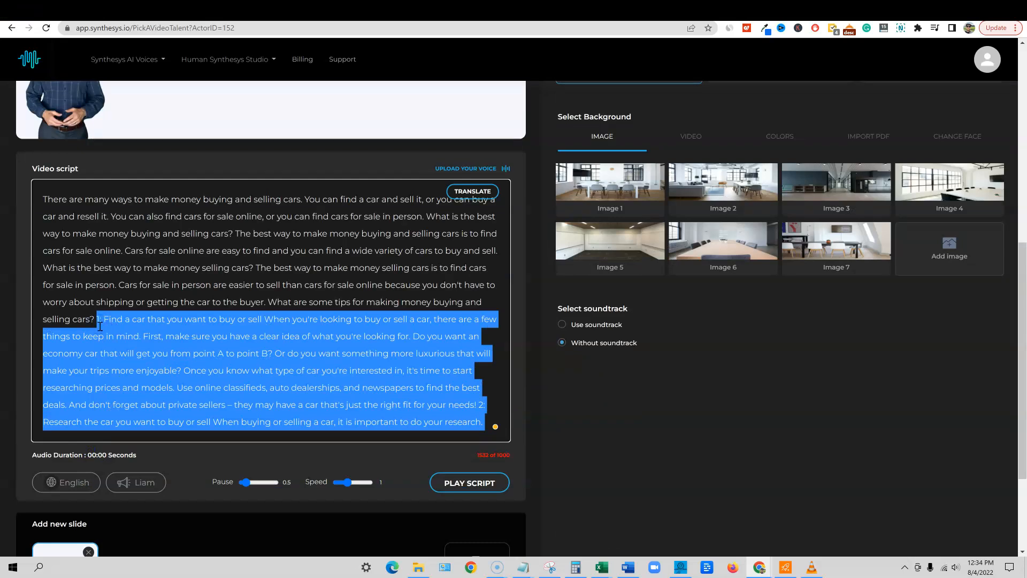
pyautogui.press('BackSpace')
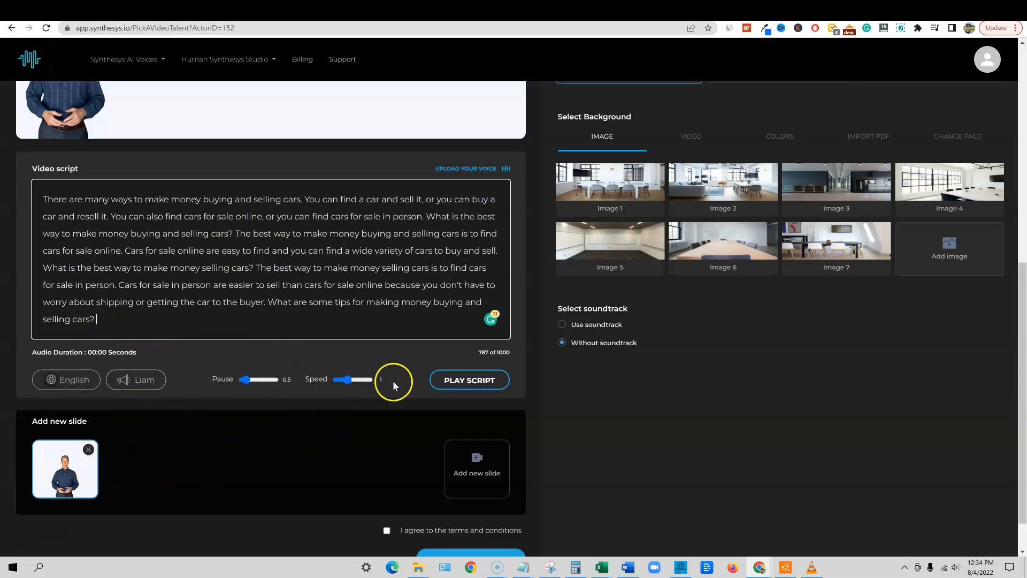
pyautogui.click(470, 380)
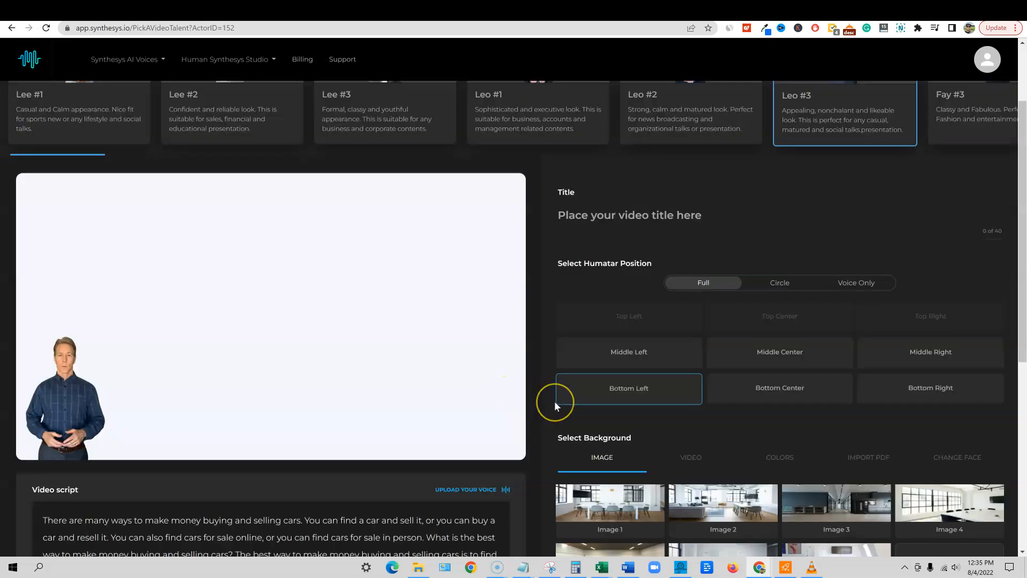
# Compare the Middle Center and Bottom Center Humatar positions and set the first slide's Humatar to Middle Center
pyautogui.scroll(2, 554, 400)
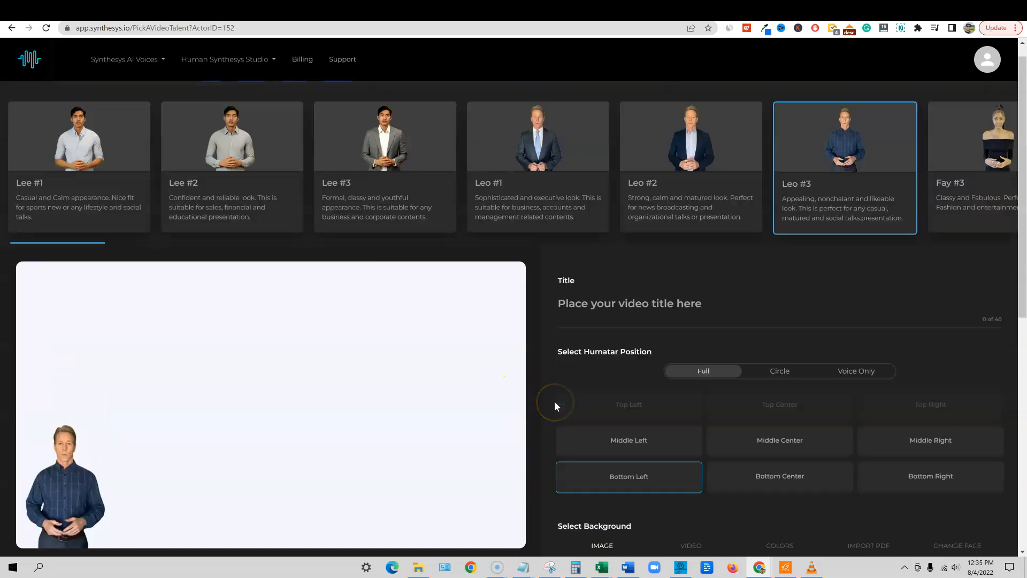
pyautogui.scroll(-9, 554, 400)
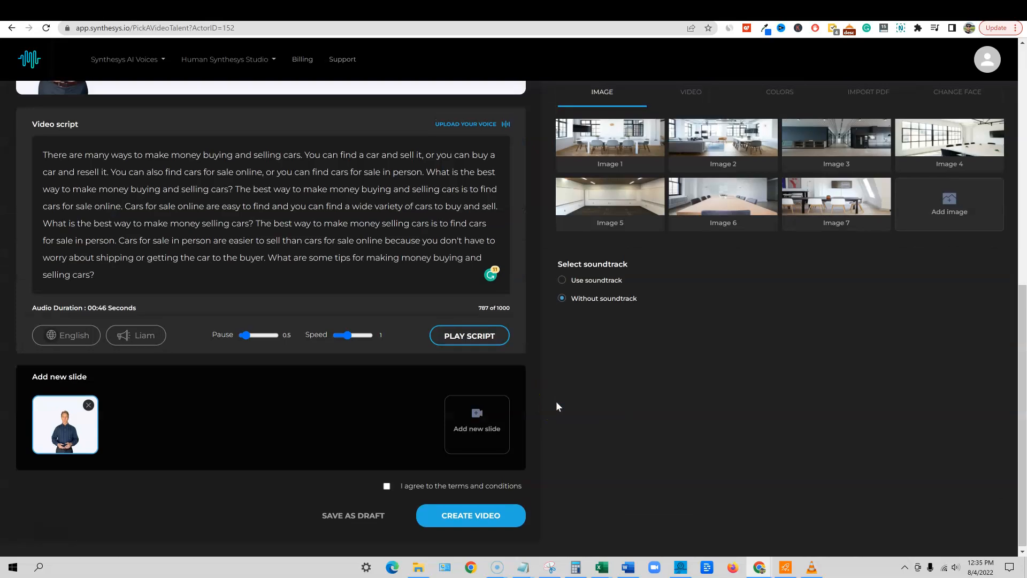
pyautogui.scroll(5, 557, 406)
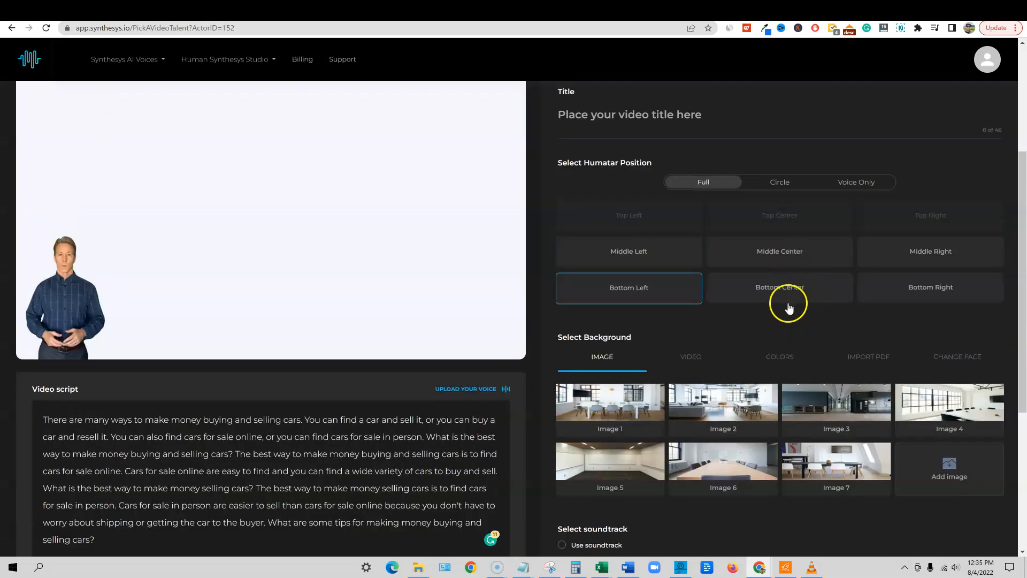
pyautogui.click(784, 251)
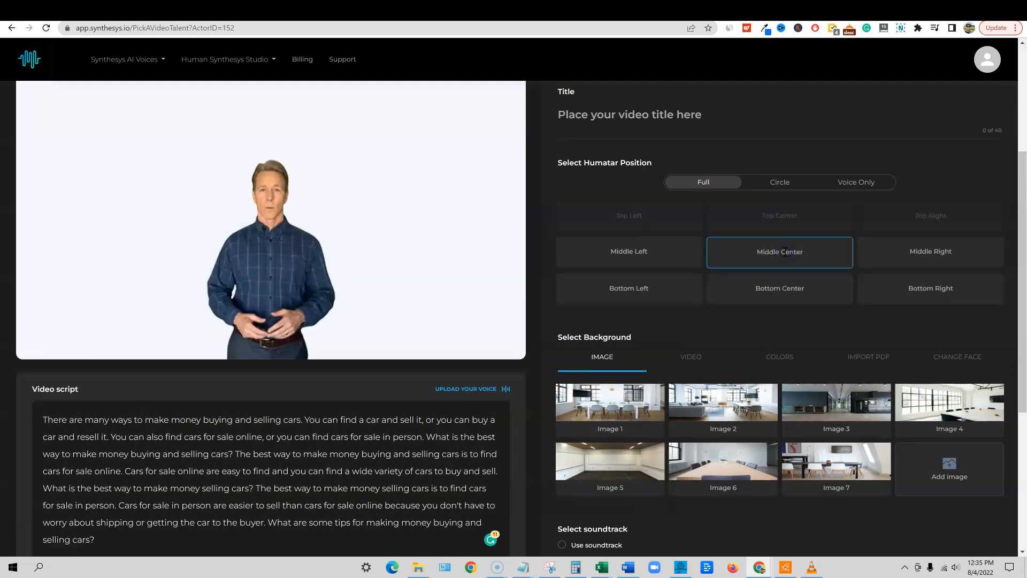
pyautogui.click(785, 286)
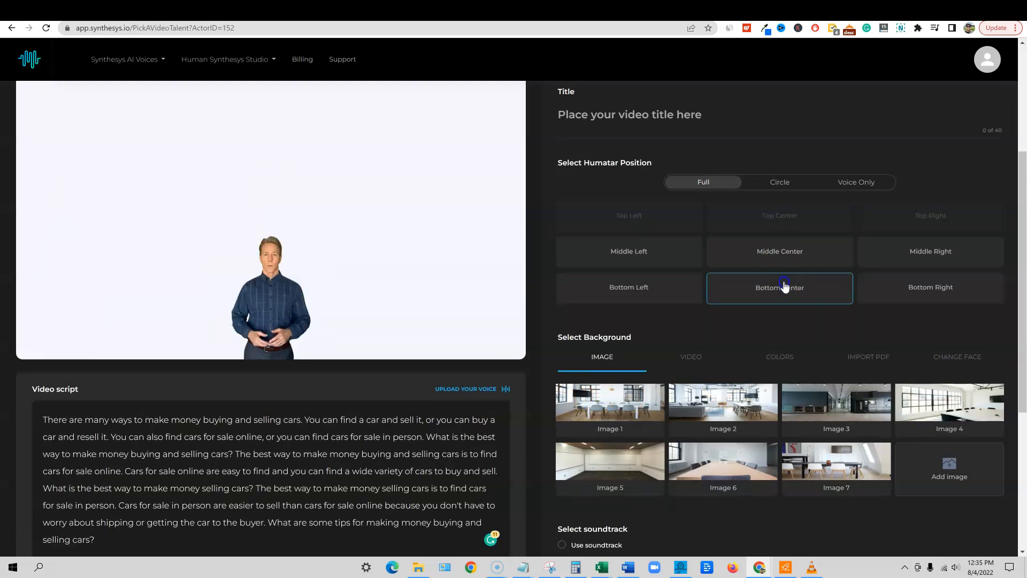
pyautogui.click(779, 251)
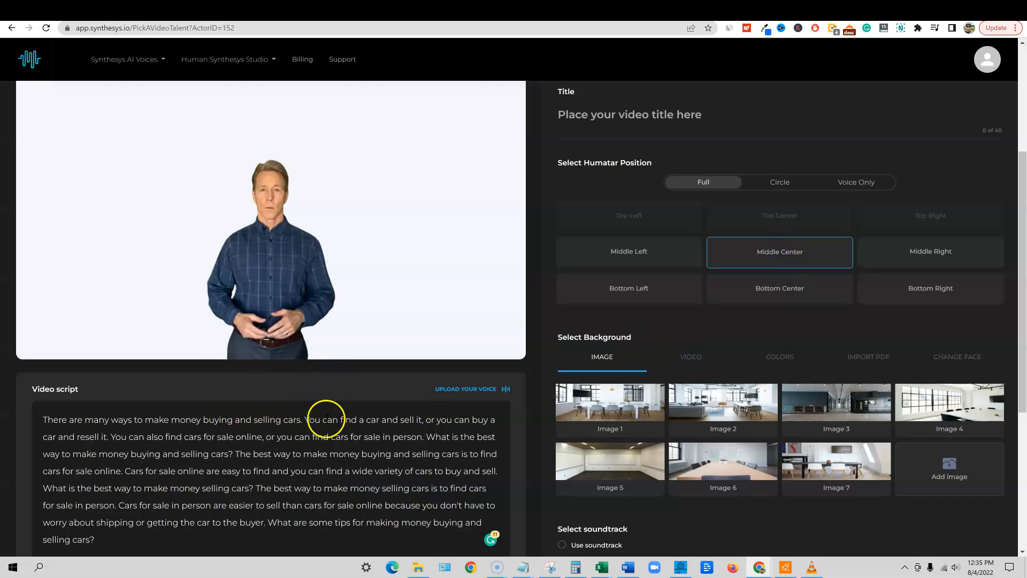
# Compare background Image 1 with Image 5 and apply Image 1 to the first slide
pyautogui.scroll(-2, 332, 453)
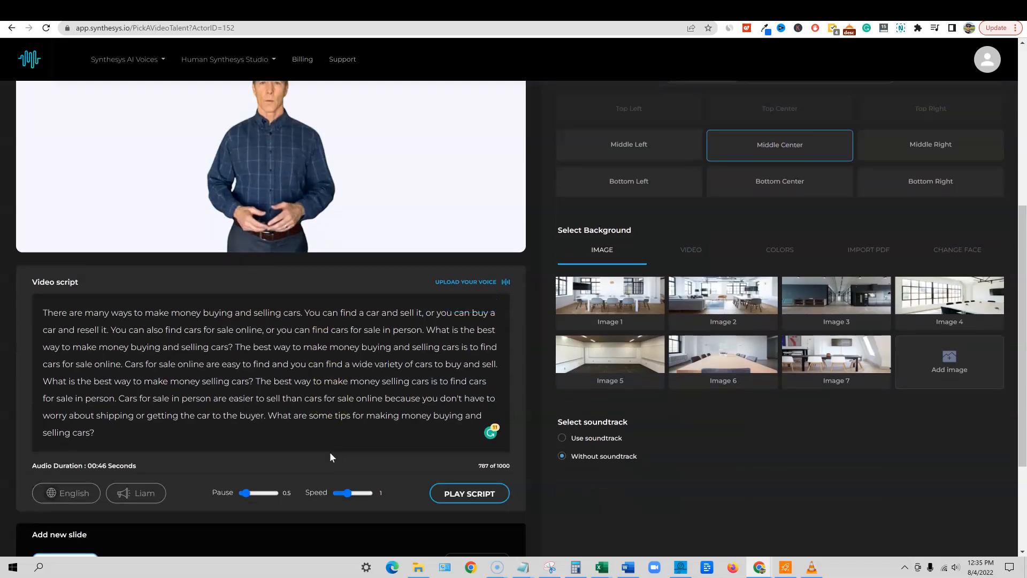
pyautogui.click(623, 307)
pyautogui.scroll(2, 578, 402)
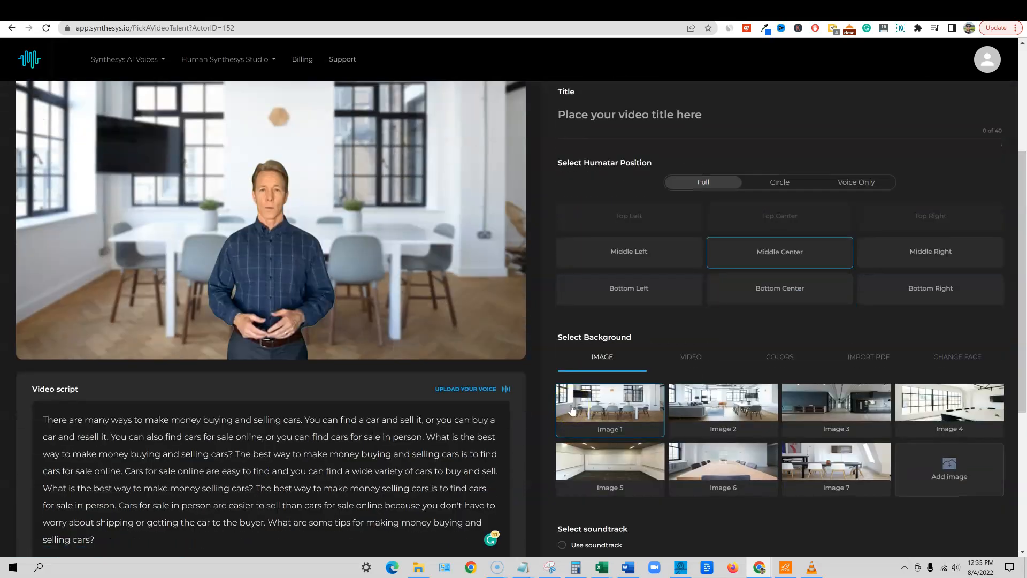
pyautogui.click(614, 467)
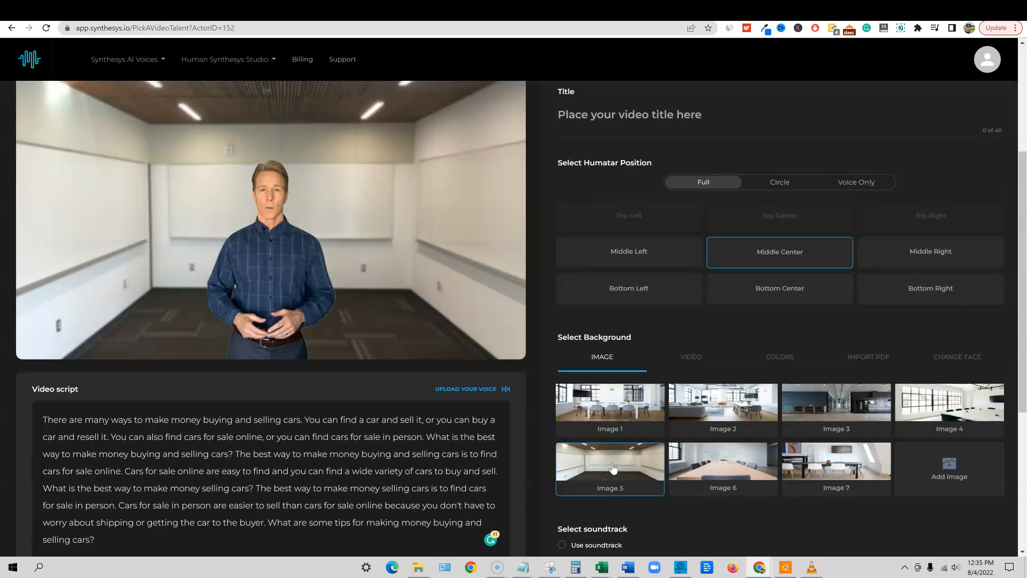
pyautogui.click(631, 410)
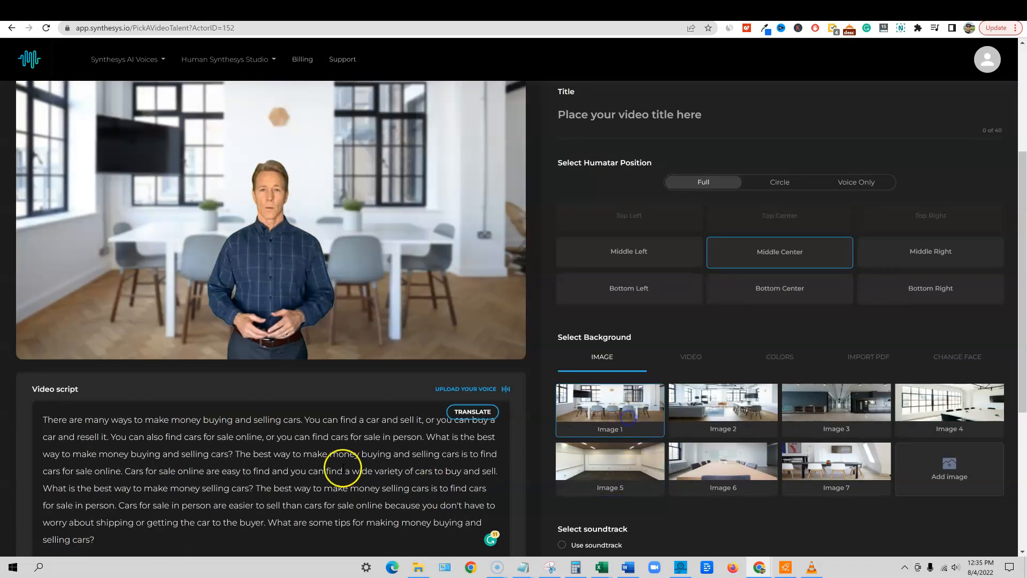
# Review the second slide's Humatar position, background image, tip 2 script and voice settings
pyautogui.scroll(-2, 316, 450)
pyautogui.scroll(-2, 312, 450)
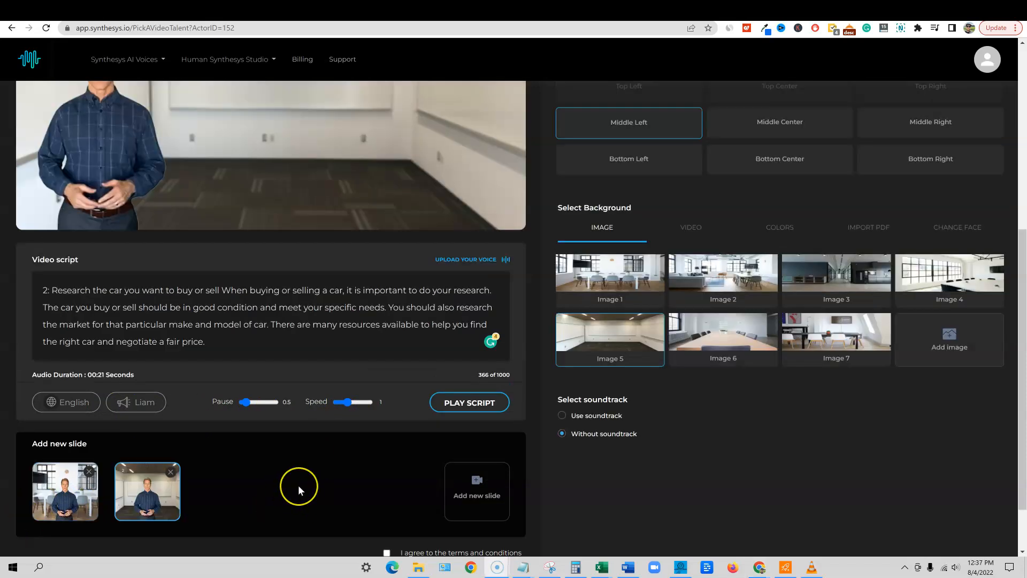
pyautogui.scroll(3, 298, 484)
pyautogui.scroll(-1, 297, 485)
pyautogui.scroll(2, 297, 485)
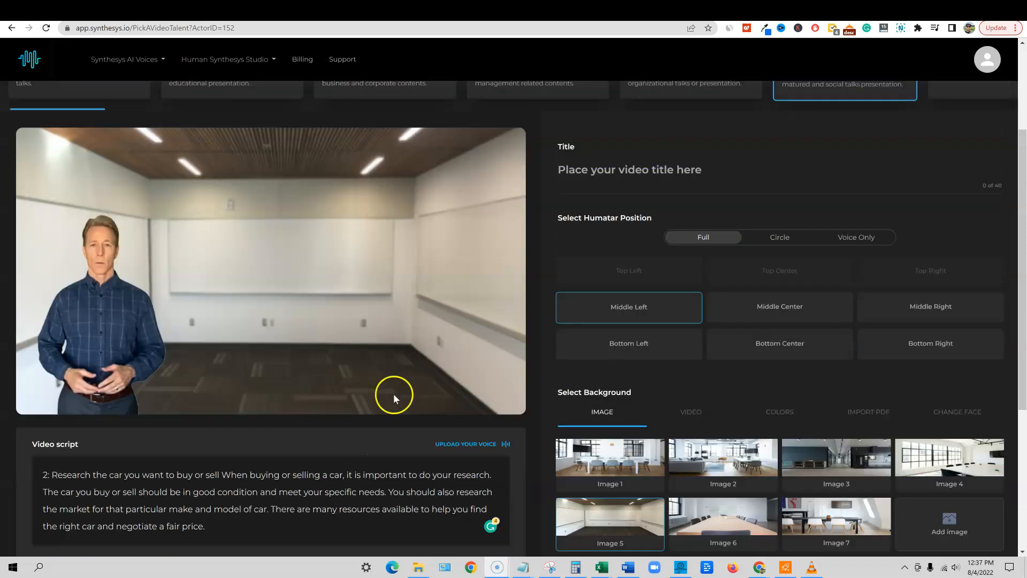
pyautogui.scroll(-3, 415, 443)
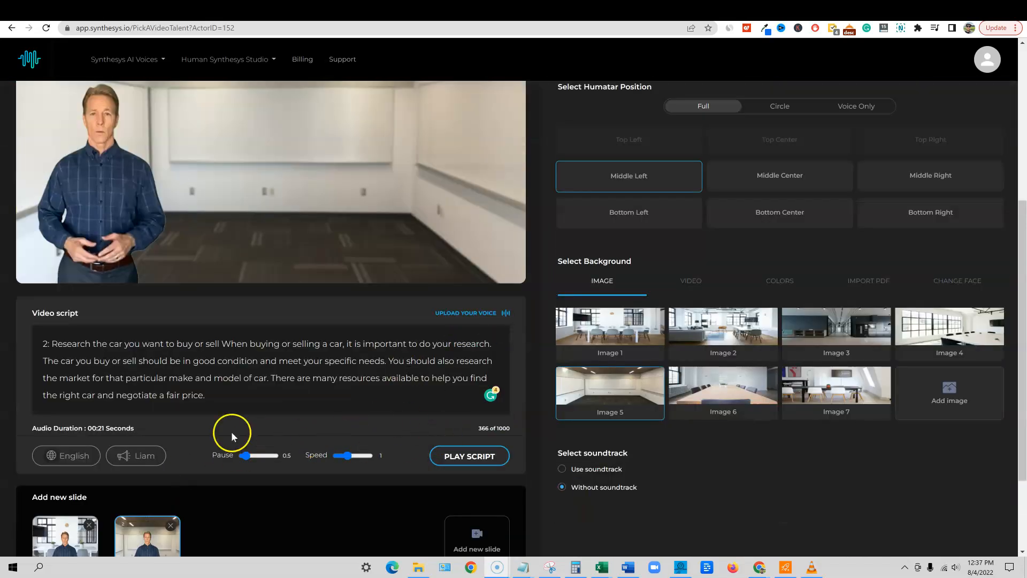
pyautogui.scroll(-1, 169, 439)
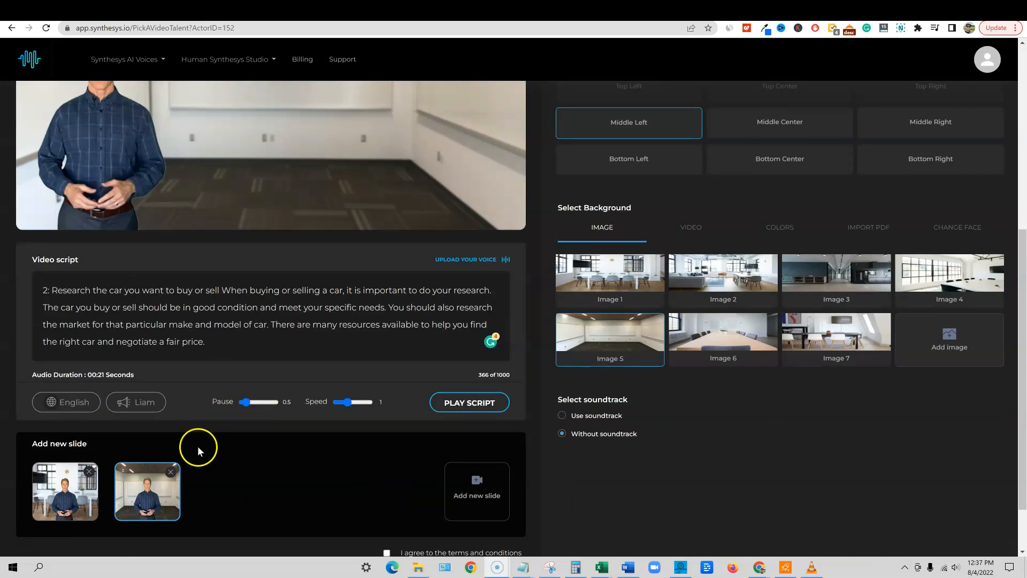
# Add a third slide to the video and set its Humatar position to Middle Right
pyautogui.moveTo(236, 344); pyautogui.dragTo(23, 275)
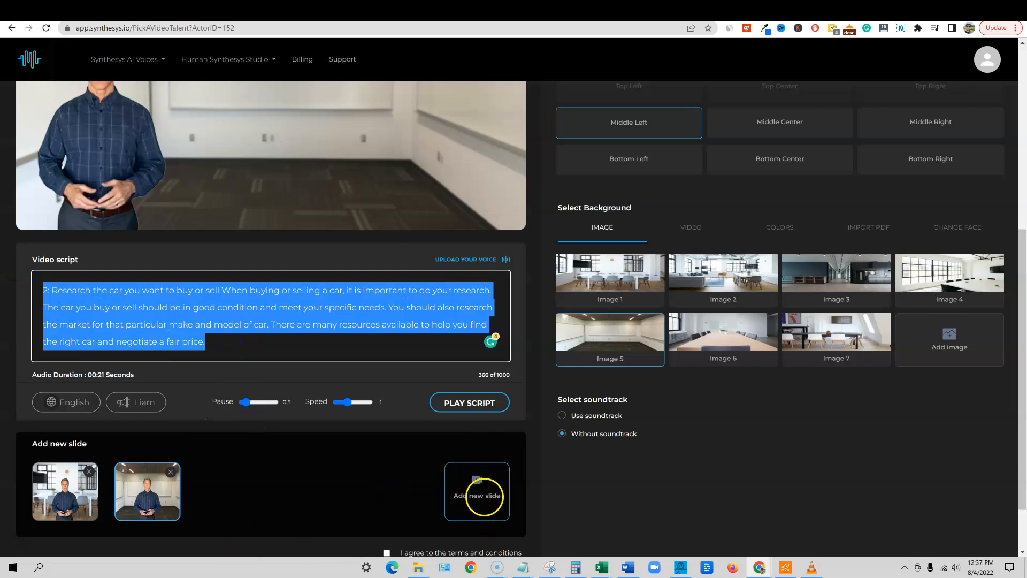
pyautogui.click(483, 497)
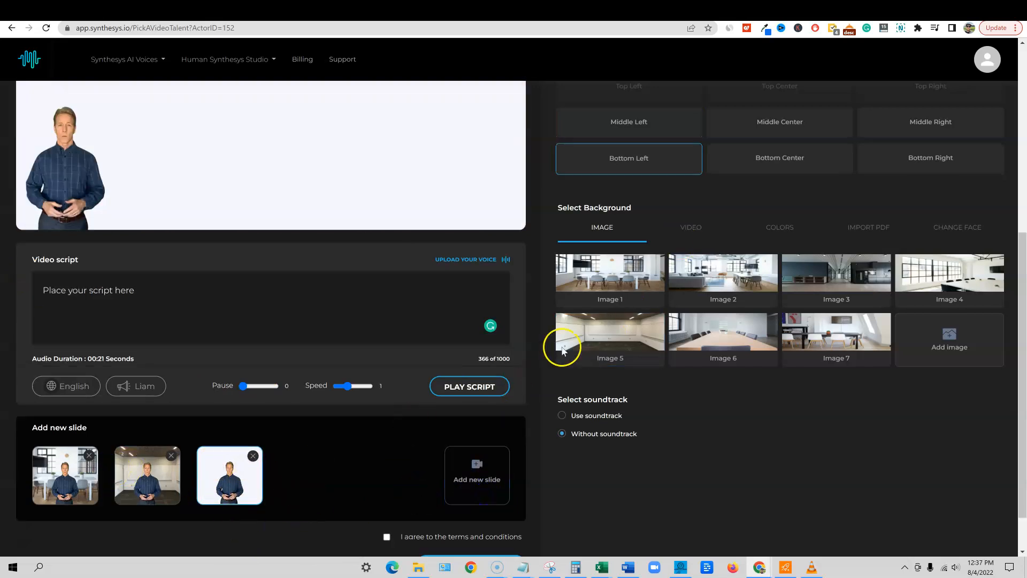
pyautogui.scroll(1, 788, 208)
pyautogui.click(786, 184)
pyautogui.click(650, 185)
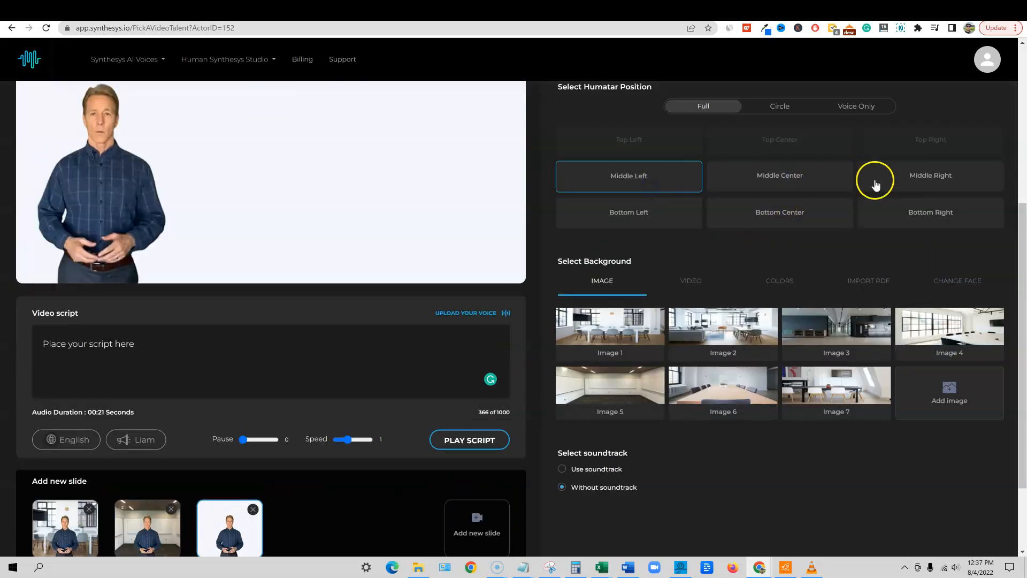
pyautogui.click(875, 179)
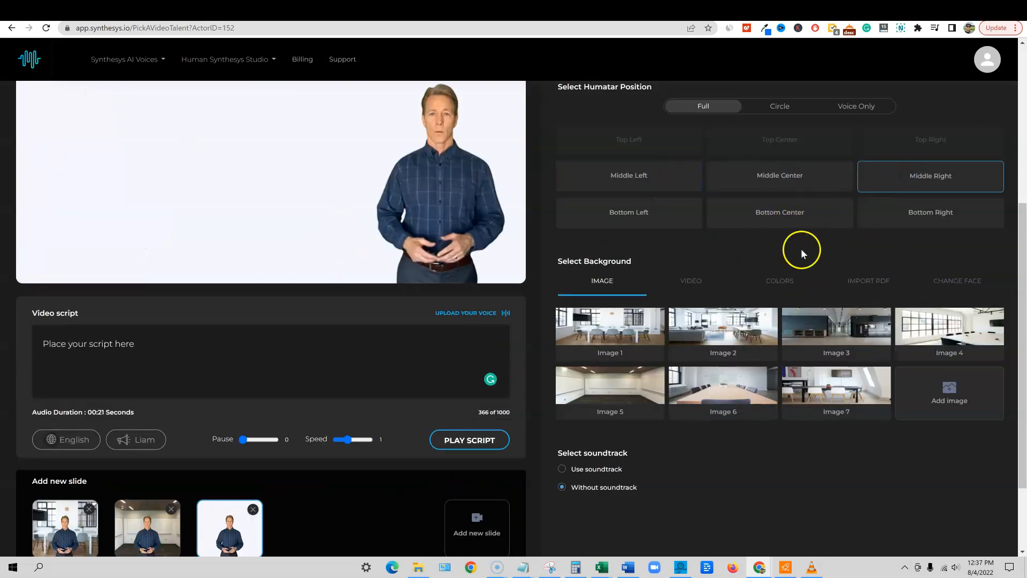
# Try the video backgrounds Video 4, Video 5, Video 3, Video 2 and Video 1 on the third slide
pyautogui.click(699, 288)
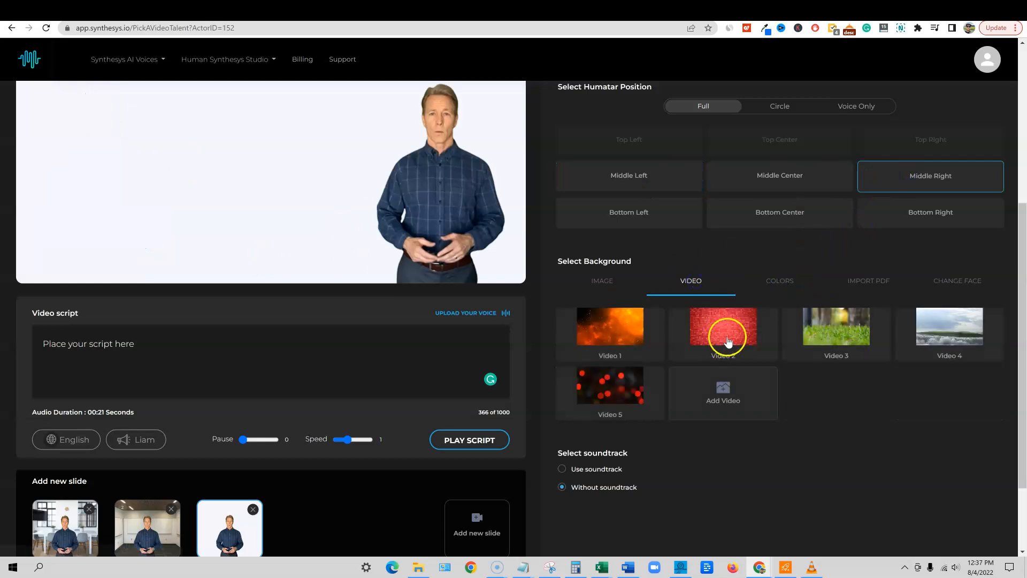
pyautogui.click(934, 335)
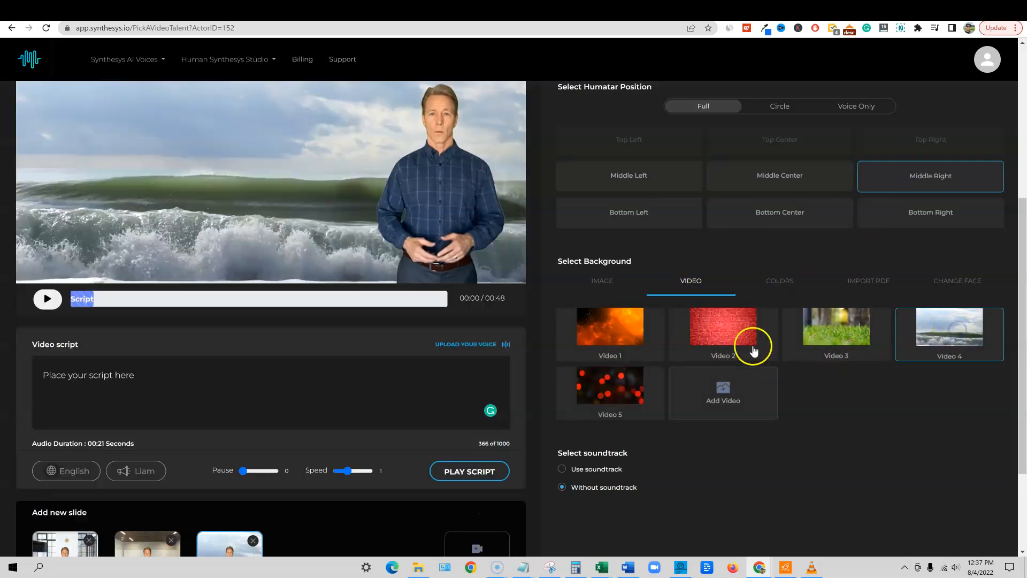
pyautogui.click(603, 401)
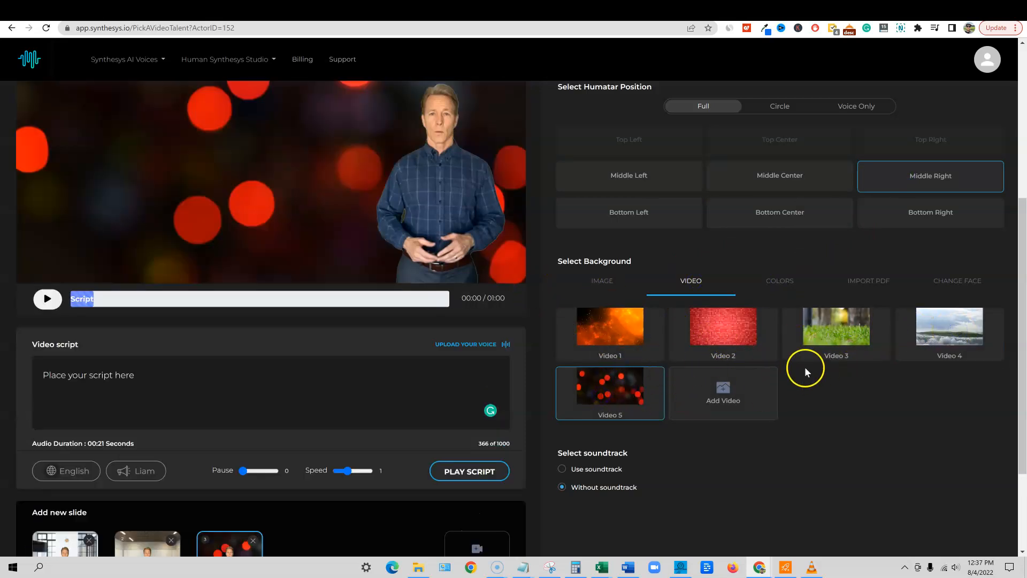
pyautogui.click(836, 341)
pyautogui.scroll(1, 780, 343)
pyautogui.click(734, 385)
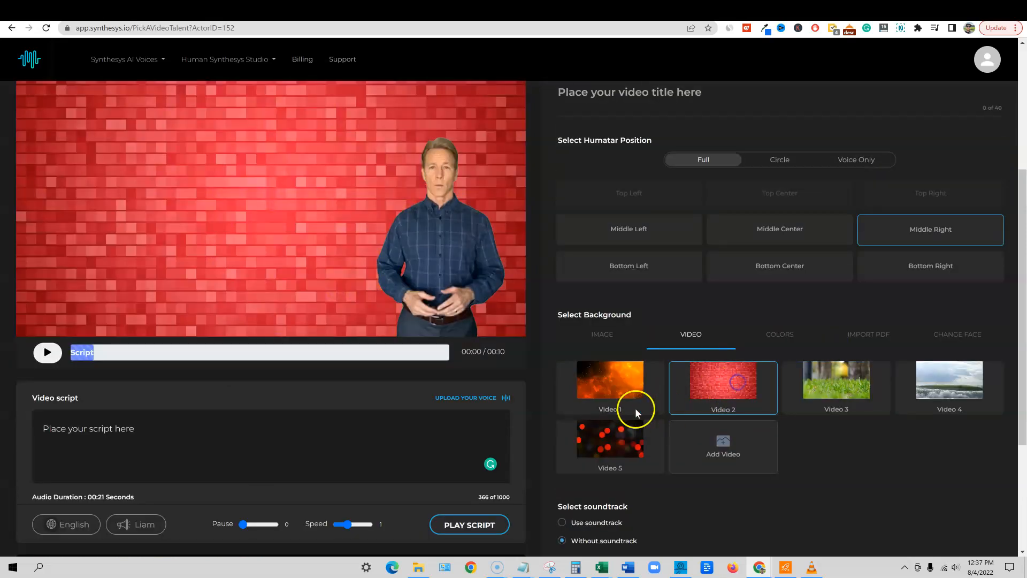
pyautogui.scroll(1, 632, 409)
pyautogui.click(626, 446)
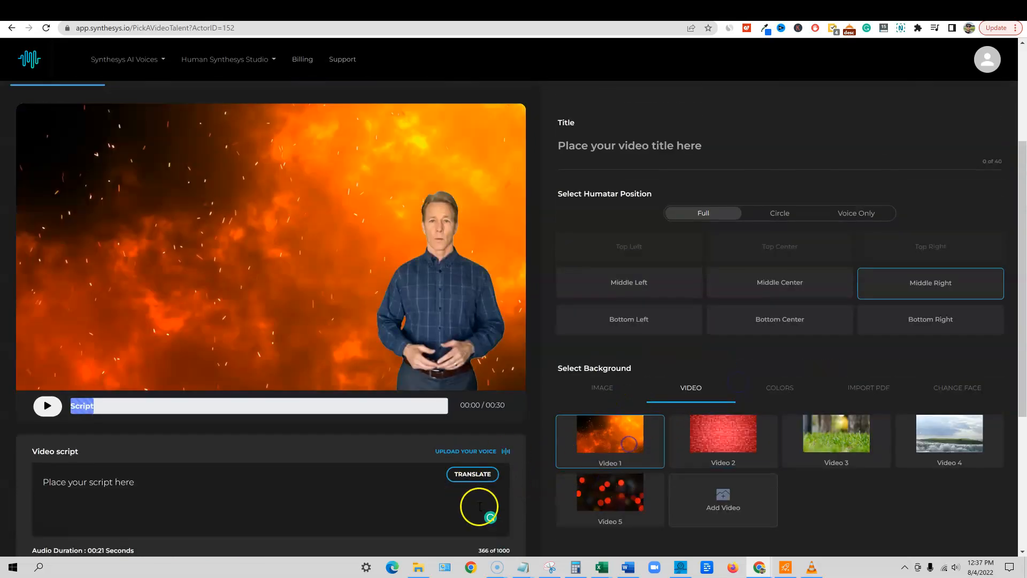
# Delete the third slide from the video
pyautogui.scroll(-4, 234, 527)
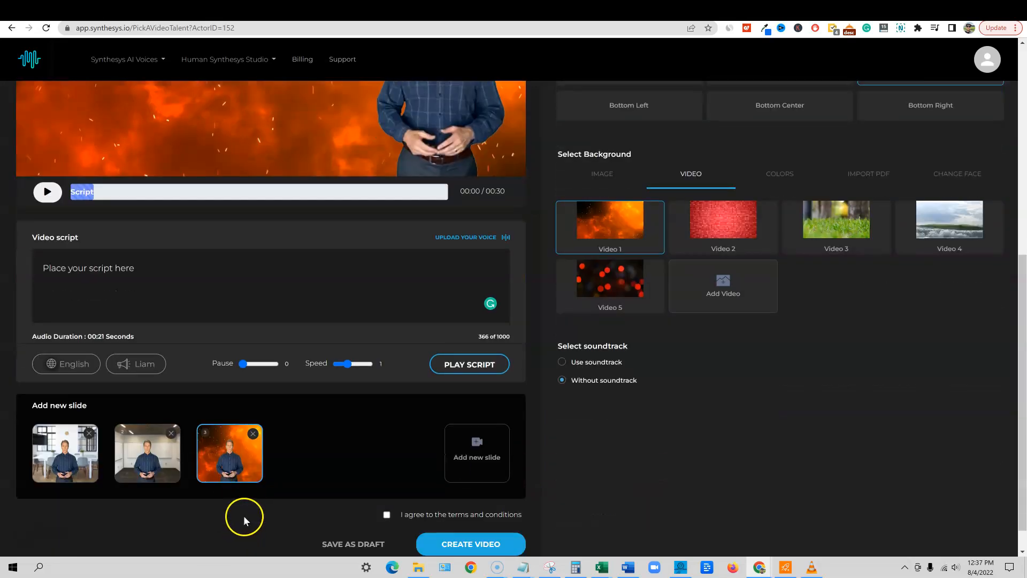
pyautogui.scroll(1, 251, 471)
pyautogui.click(254, 475)
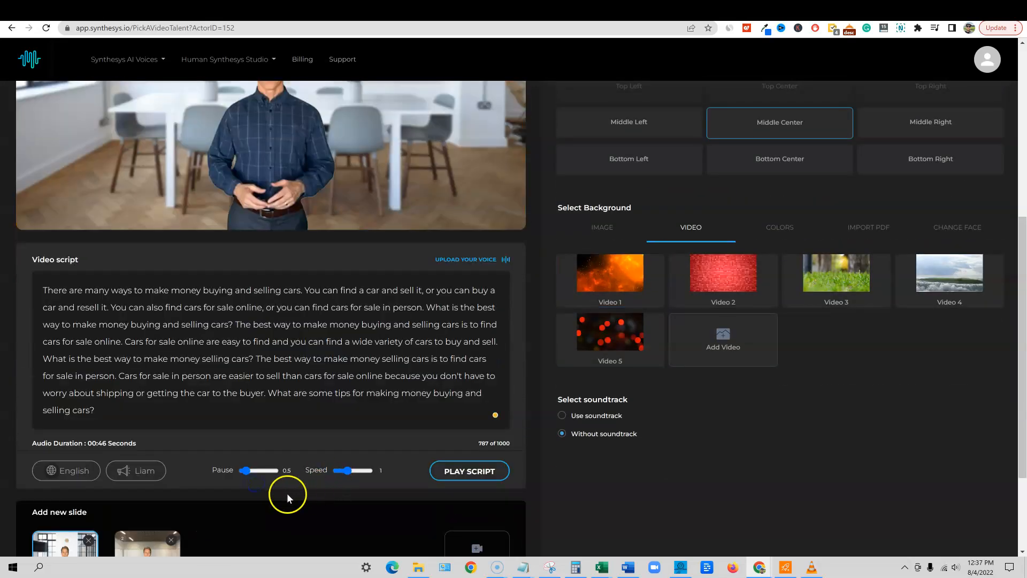
# Accept the terms and conditions and try to create the two-slide video
pyautogui.scroll(-3, 287, 489)
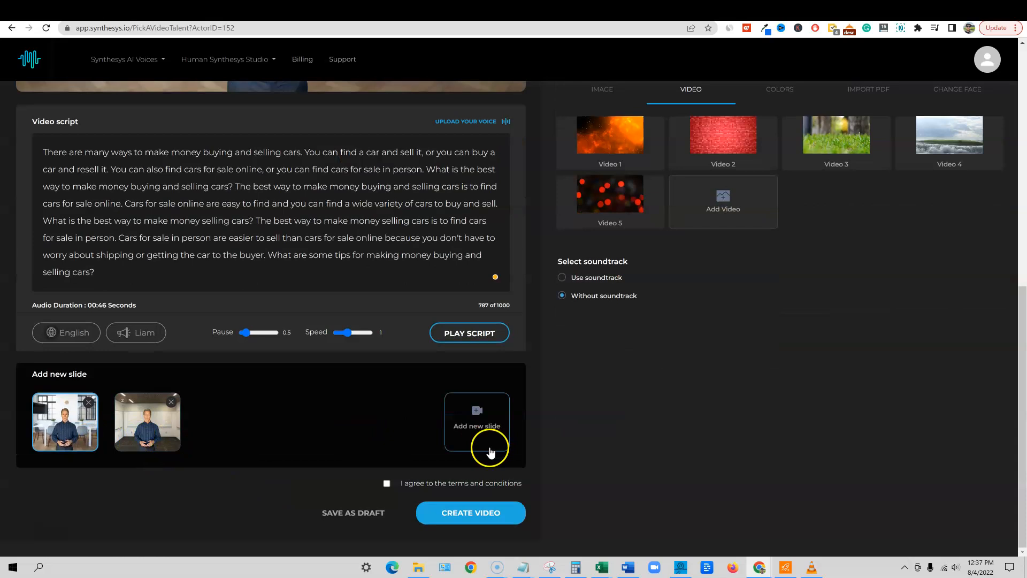
pyautogui.click(387, 483)
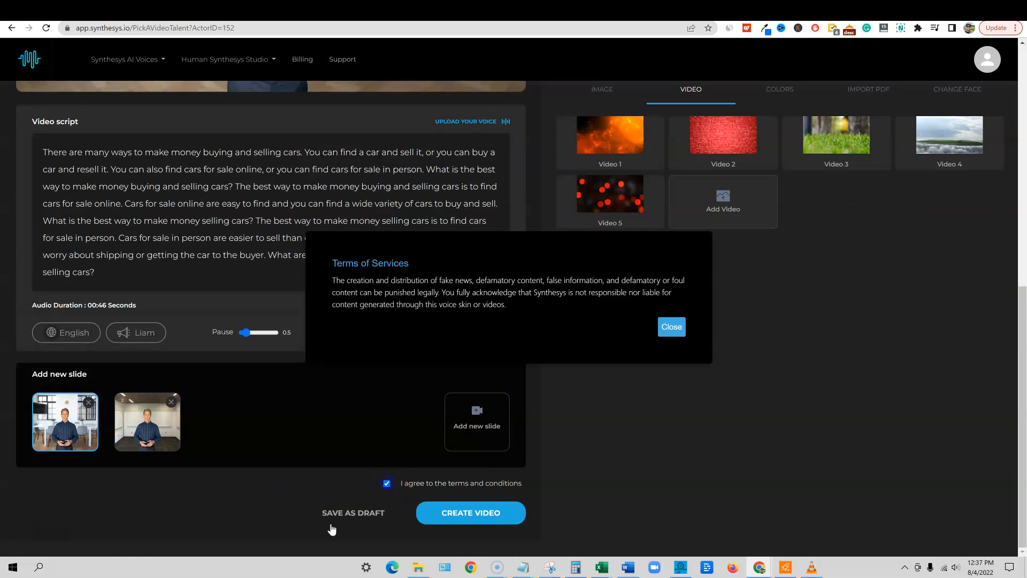
pyautogui.click(670, 327)
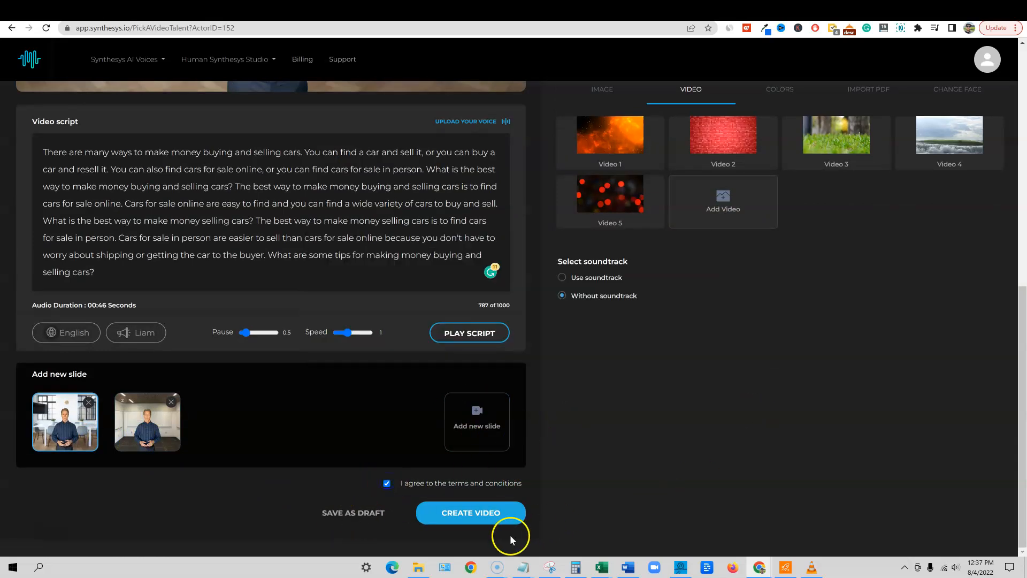
pyautogui.click(489, 517)
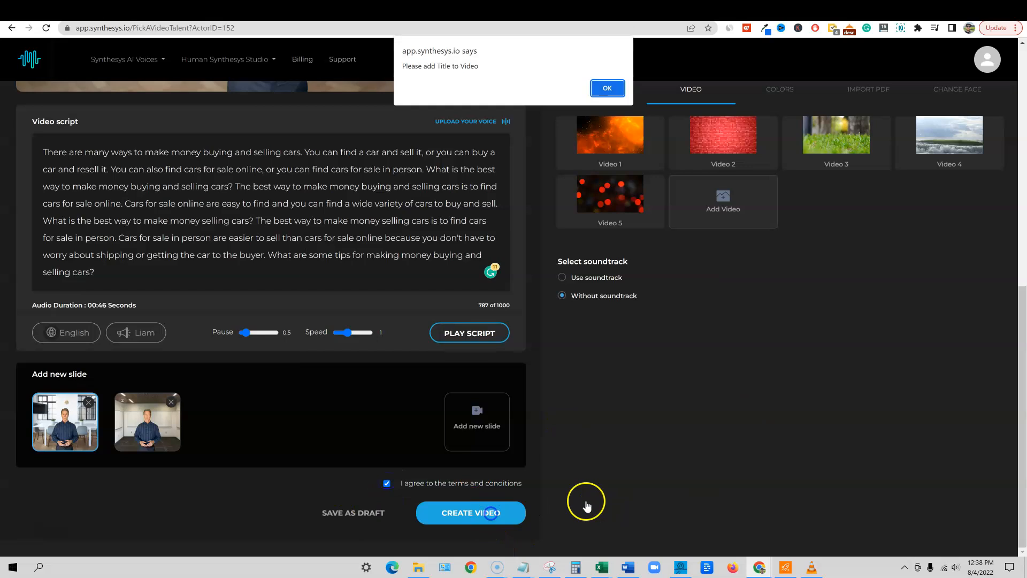
# Title the video Demo and try the Circle Humatar at Bottom Right on the first slide
pyautogui.click(606, 86)
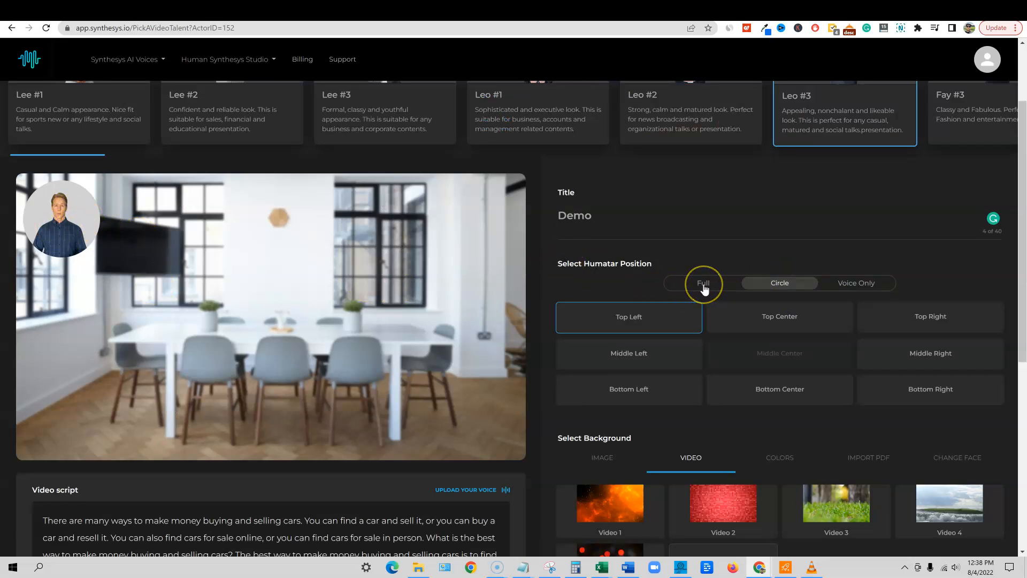
pyautogui.click(912, 385)
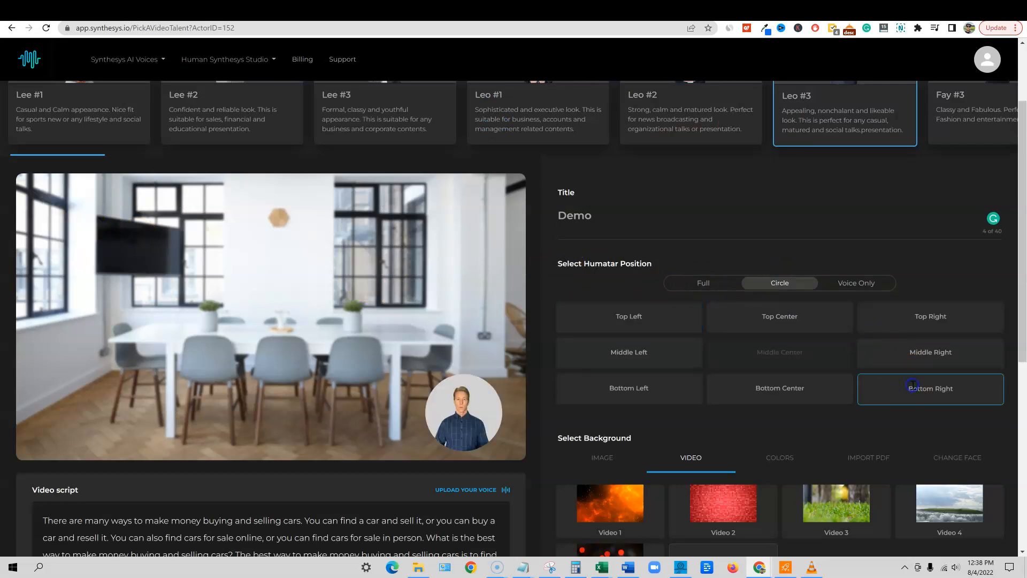
# Set the first slide's Humatar to the Full view at Middle Center and check its script and voice settings
pyautogui.click(701, 285)
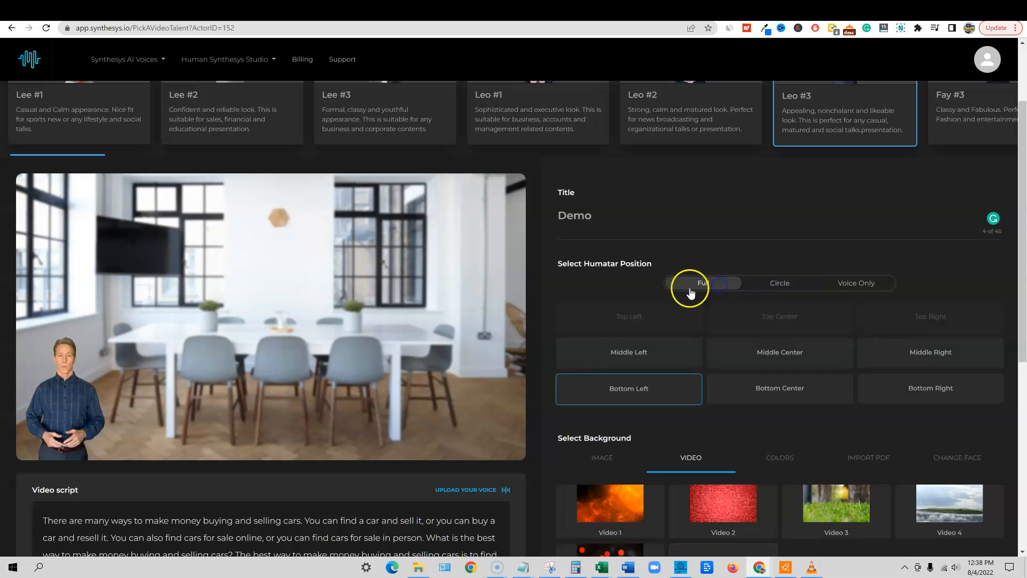
pyautogui.scroll(-5, 305, 392)
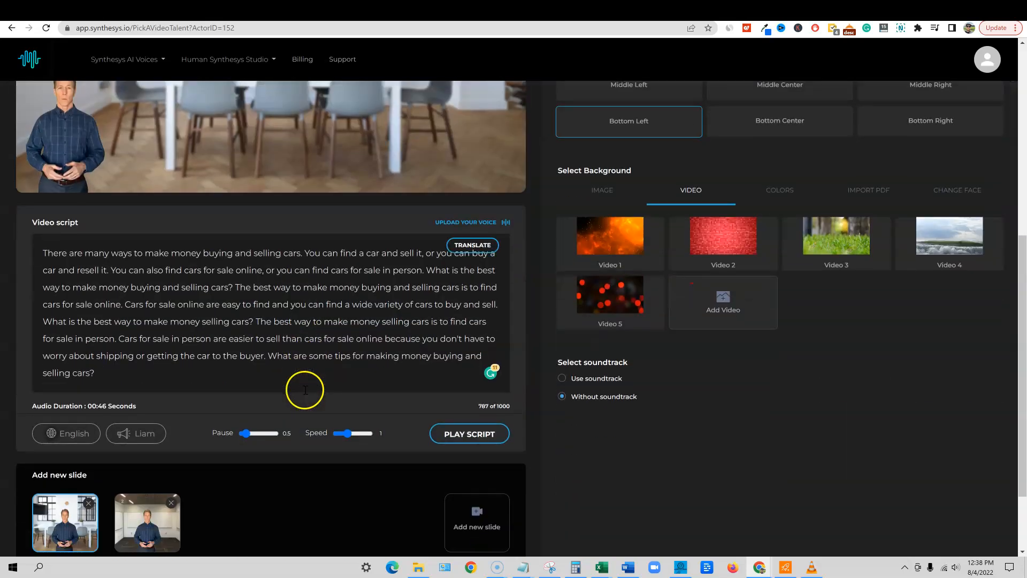
pyautogui.scroll(-2, 160, 428)
pyautogui.scroll(4, 108, 435)
pyautogui.scroll(-4, 107, 435)
pyautogui.click(136, 431)
pyautogui.click(86, 433)
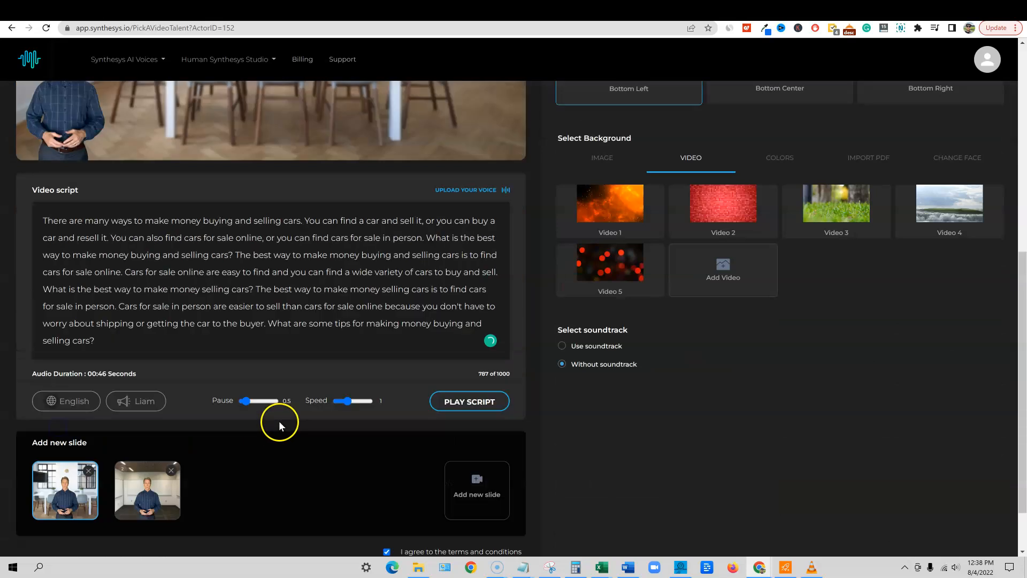
pyautogui.scroll(5, 280, 424)
pyautogui.click(792, 337)
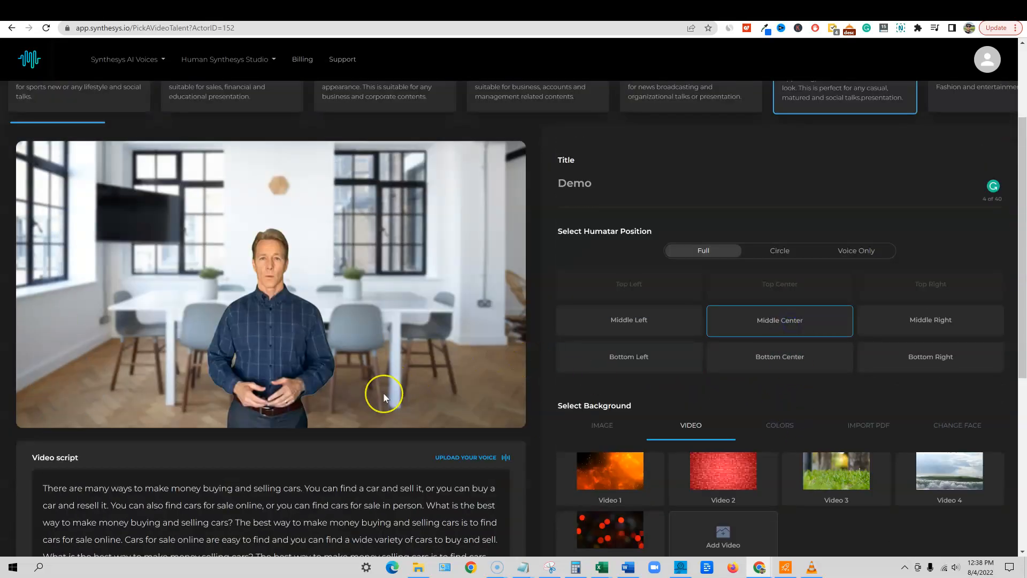
# Create the Demo video from the two slides
pyautogui.scroll(-3, 383, 393)
pyautogui.scroll(-3, 407, 391)
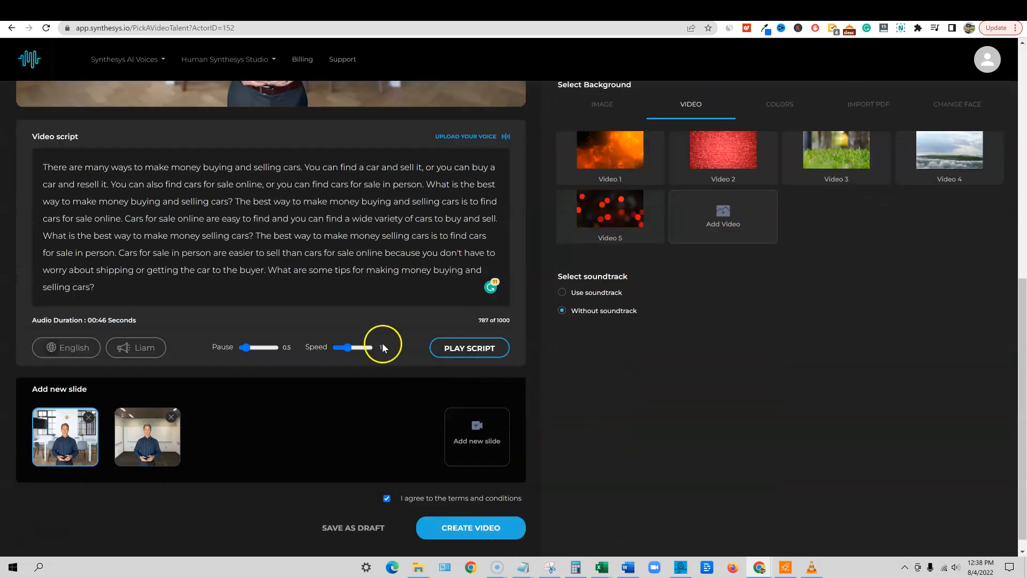
pyautogui.scroll(-1, 489, 488)
pyautogui.click(484, 516)
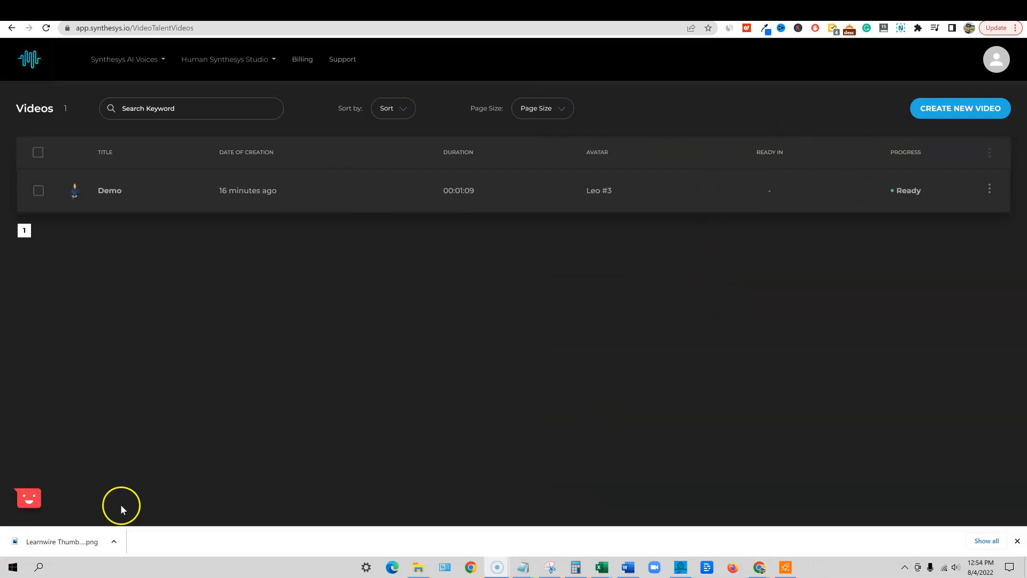
# Review the Demo video's download, edit/duplicate, delete and sharable link options in the video list
pyautogui.click(1017, 541)
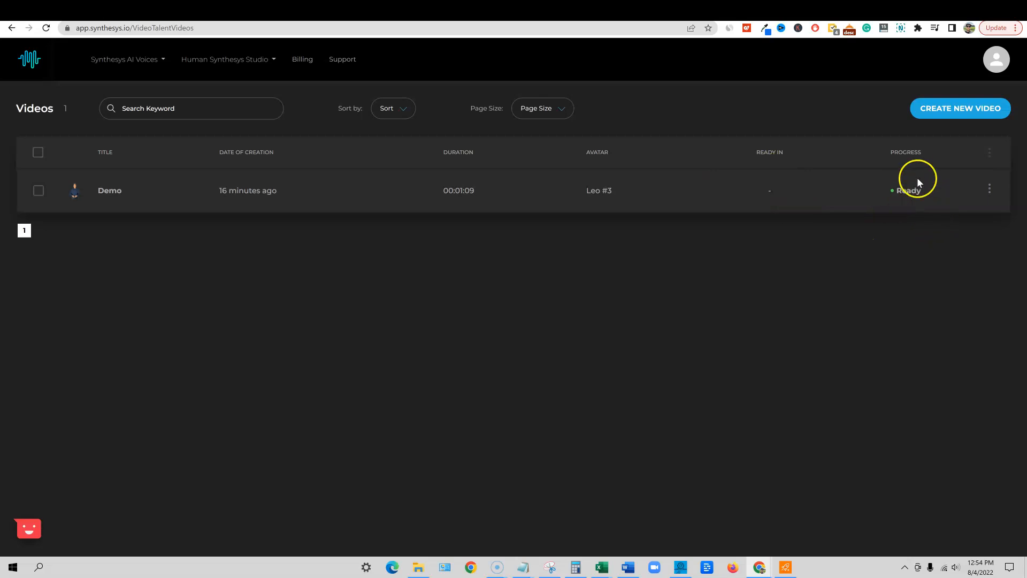
pyautogui.click(989, 191)
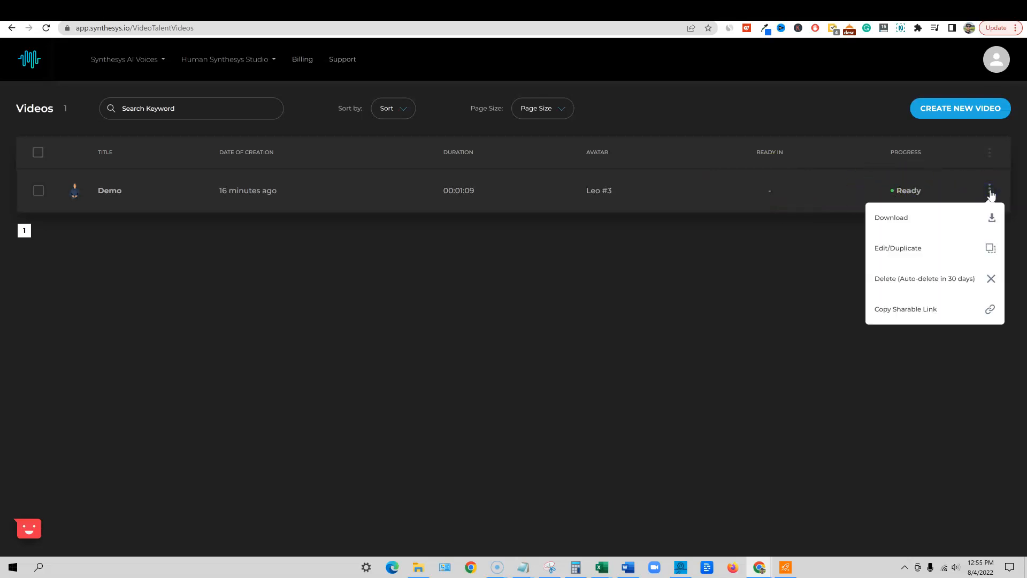
pyautogui.click(931, 279)
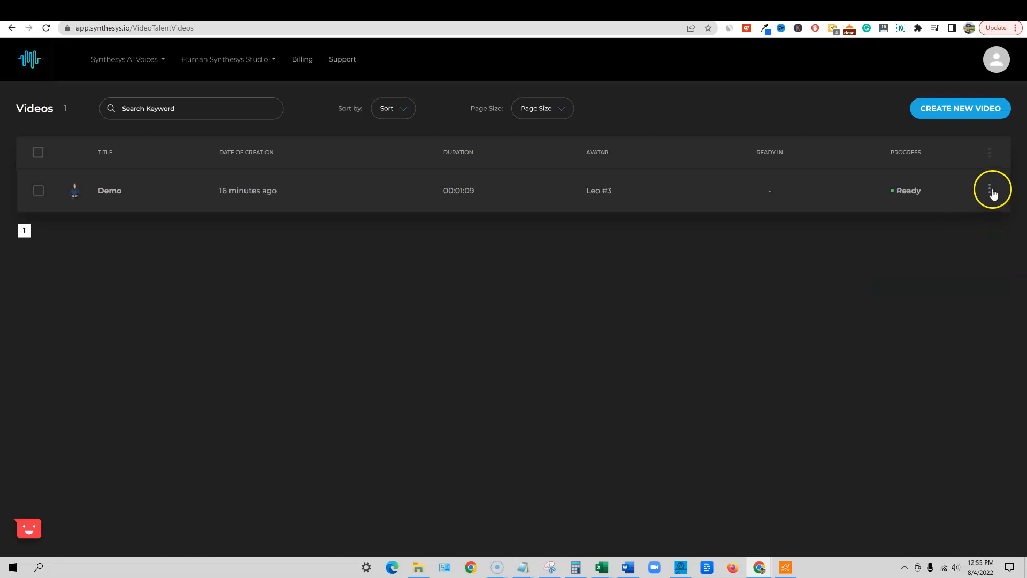
pyautogui.click(991, 191)
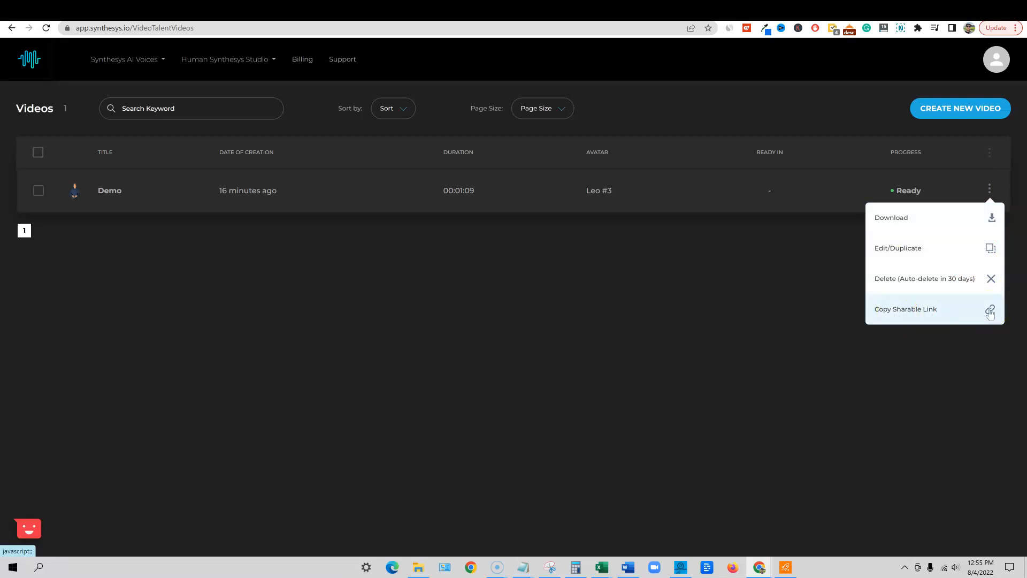
pyautogui.click(886, 17)
pyautogui.click(957, 252)
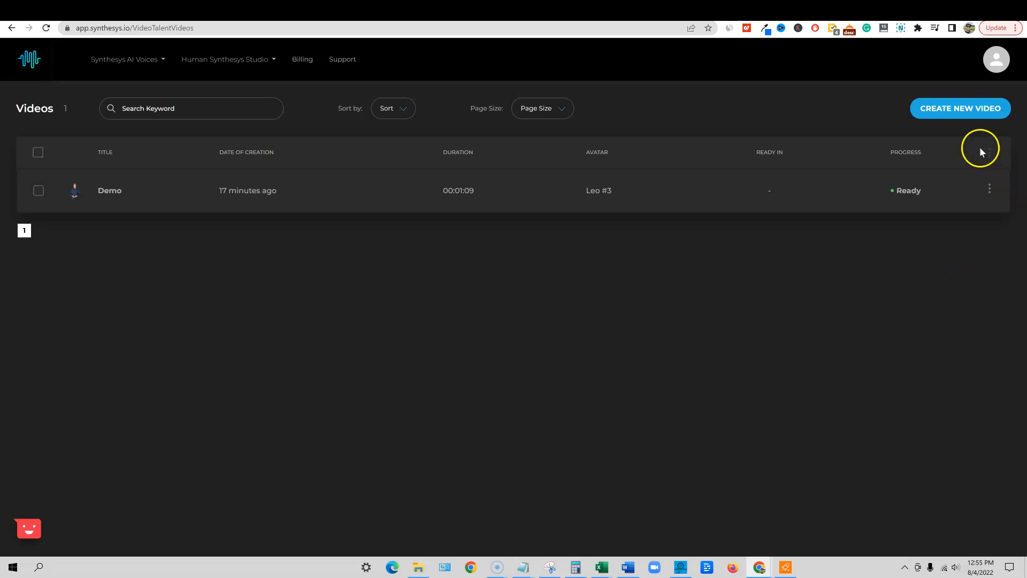
# Switch to the Demo video's share page and play the video through to the end
pyautogui.click(866, 11)
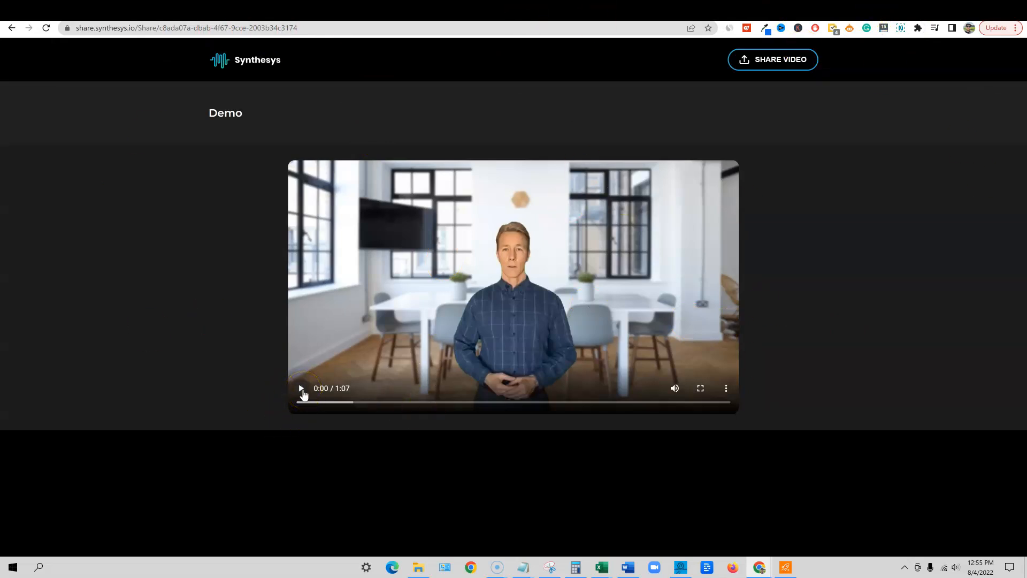
pyautogui.click(302, 389)
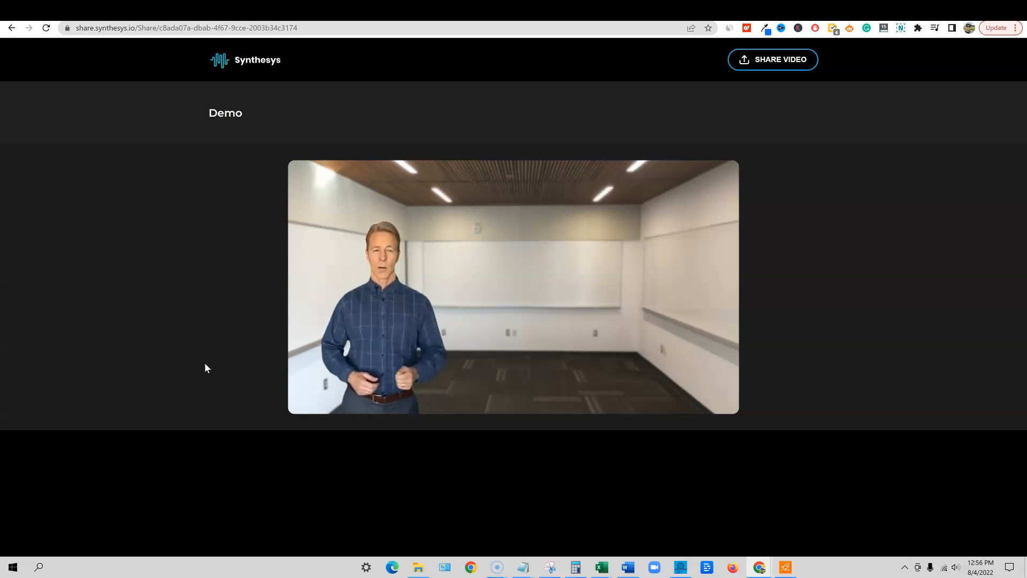
pyautogui.moveTo(534, 365)
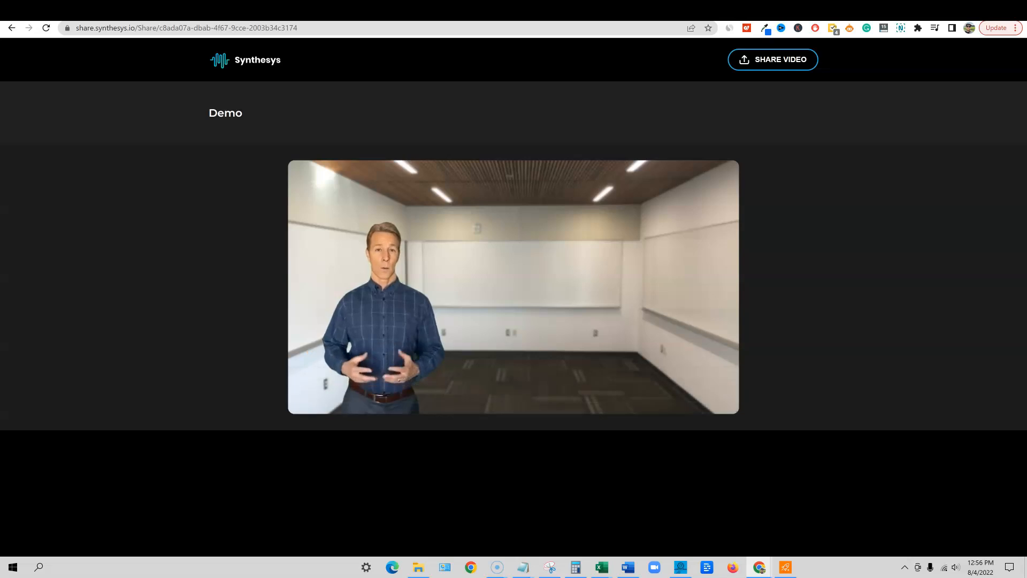
pyautogui.moveTo(354, 338)
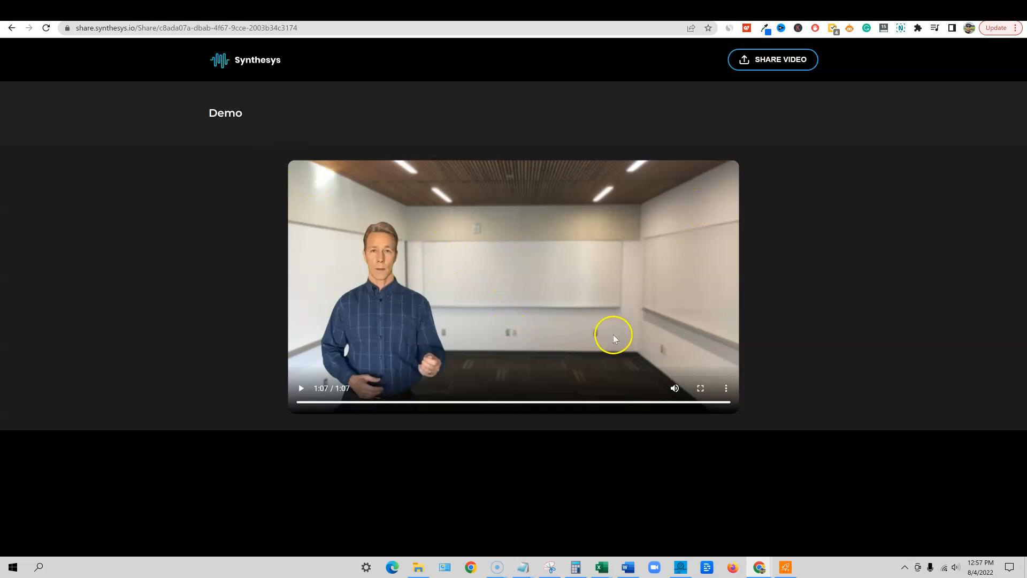
# Open the AI voice editor, browse the voice actors and select Beatrice J
pyautogui.click(785, 10)
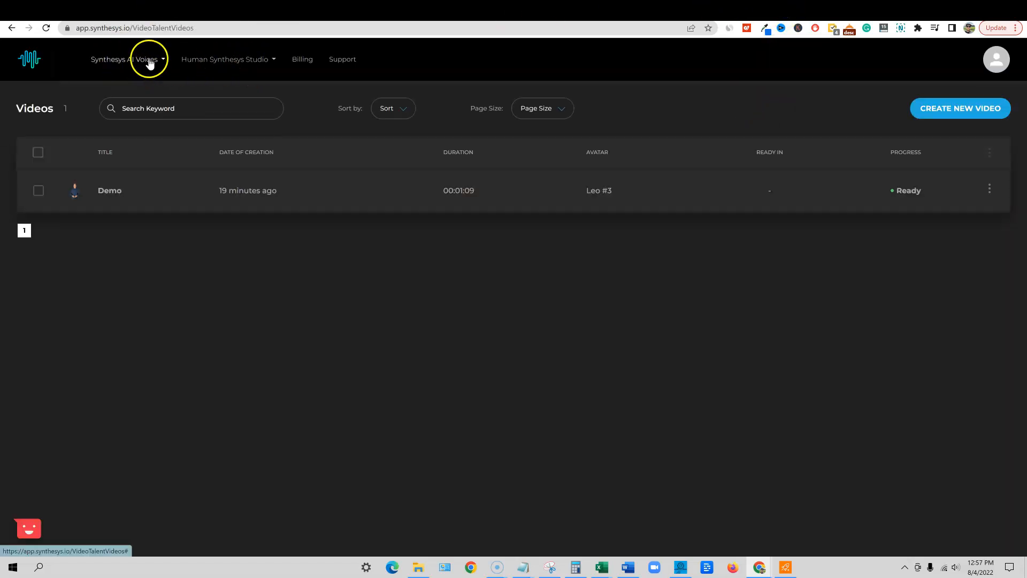
pyautogui.click(150, 63)
pyautogui.click(132, 76)
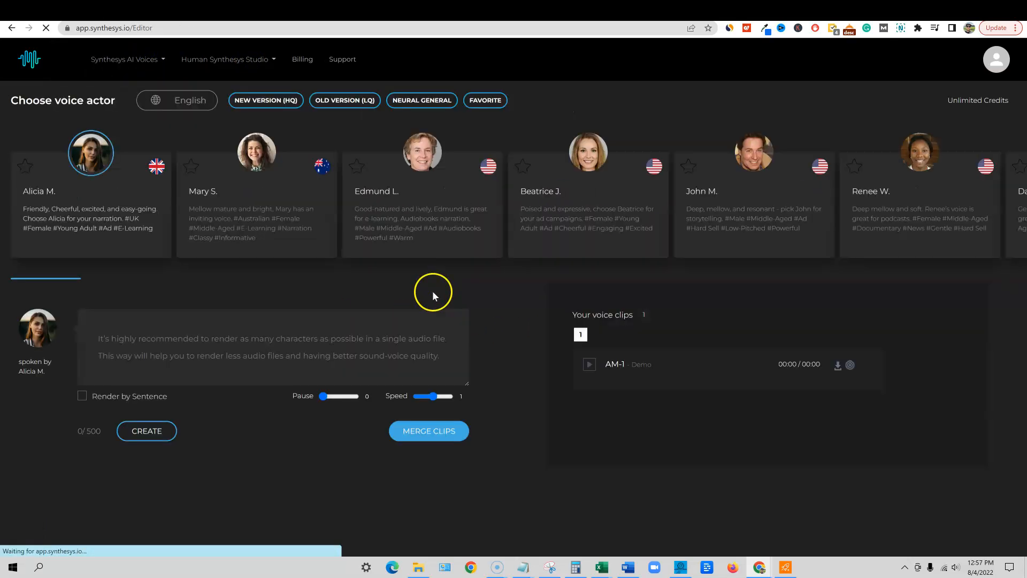
pyautogui.moveTo(585, 156); pyautogui.dragTo(307, 170)
pyautogui.moveTo(731, 179); pyautogui.dragTo(235, 171)
pyautogui.click(234, 172)
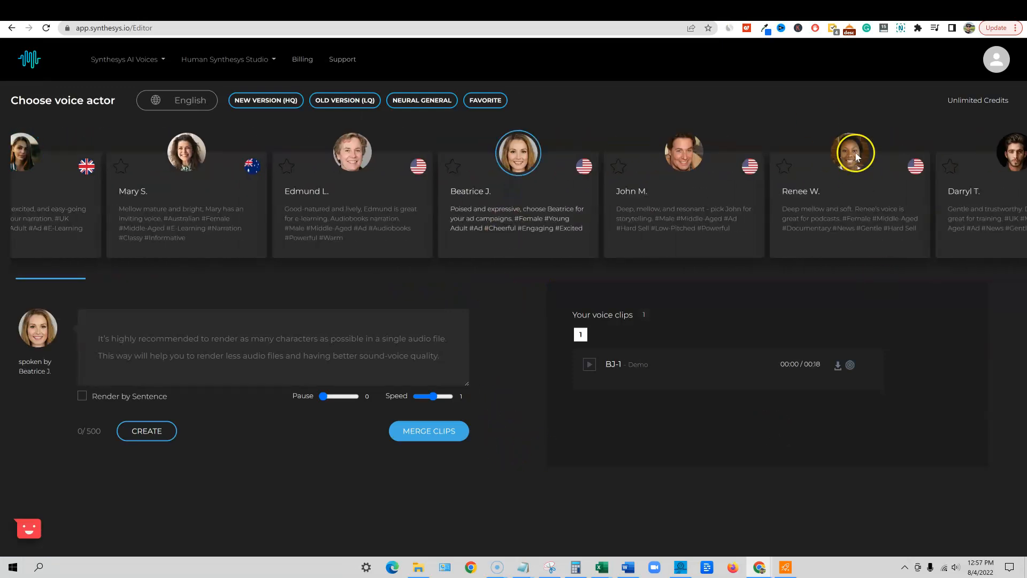
# Switch to the AppSumo page for Synthesys and check the license tiers and prices offered for the lifetime deal
pyautogui.click(718, 11)
pyautogui.scroll(6, 507, 321)
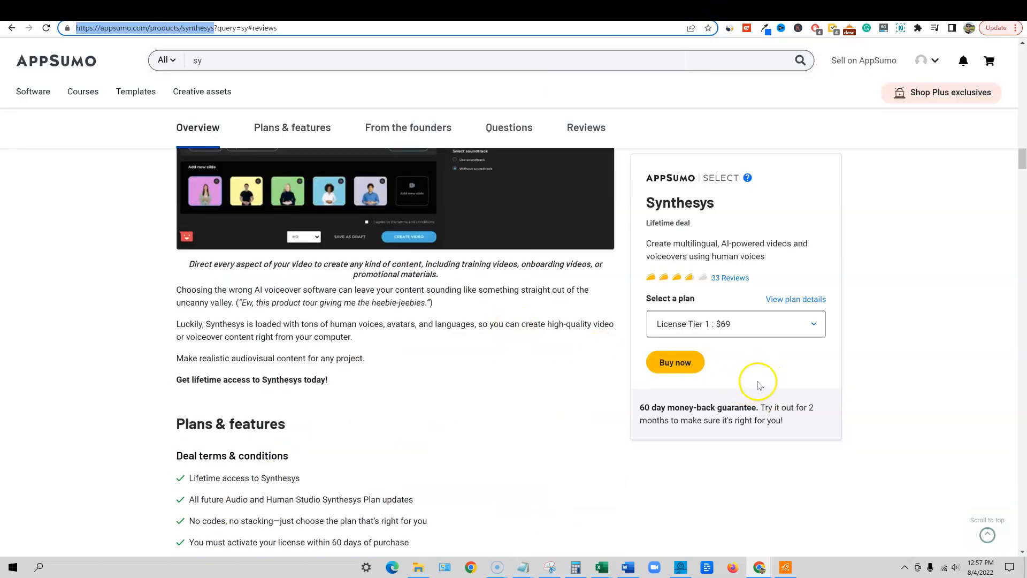
pyautogui.scroll(15, 769, 388)
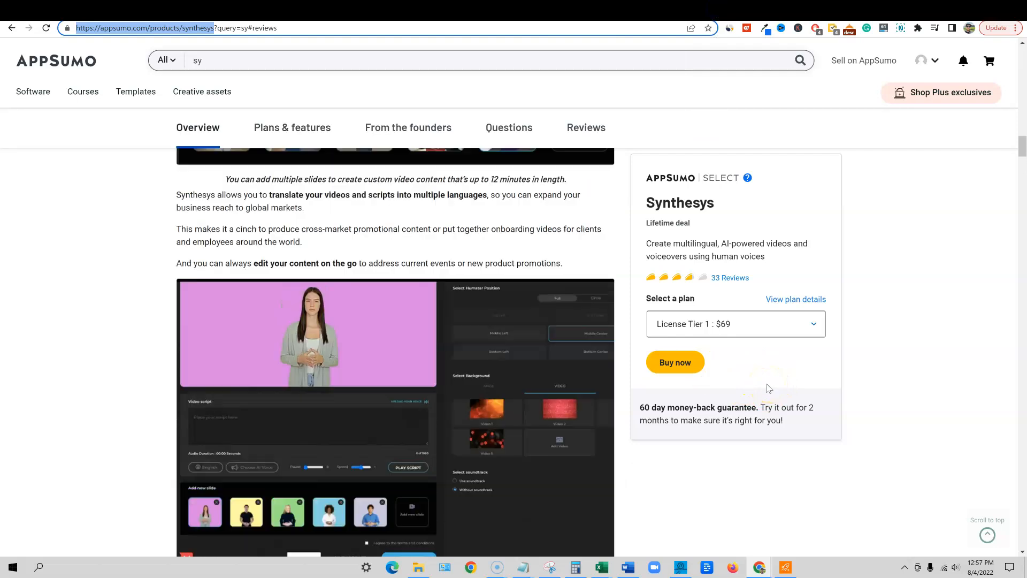
pyautogui.scroll(15, 769, 388)
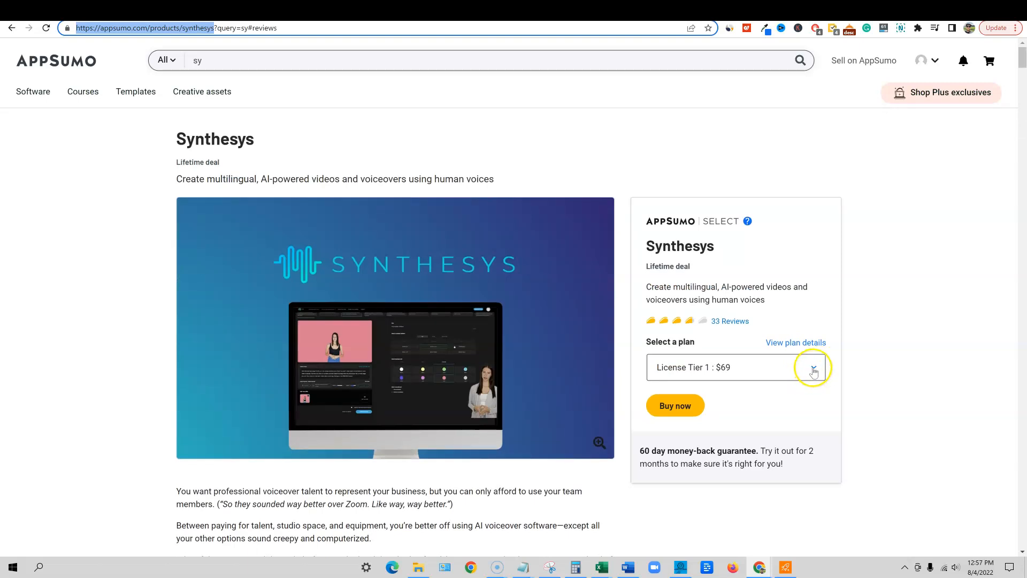
pyautogui.click(814, 370)
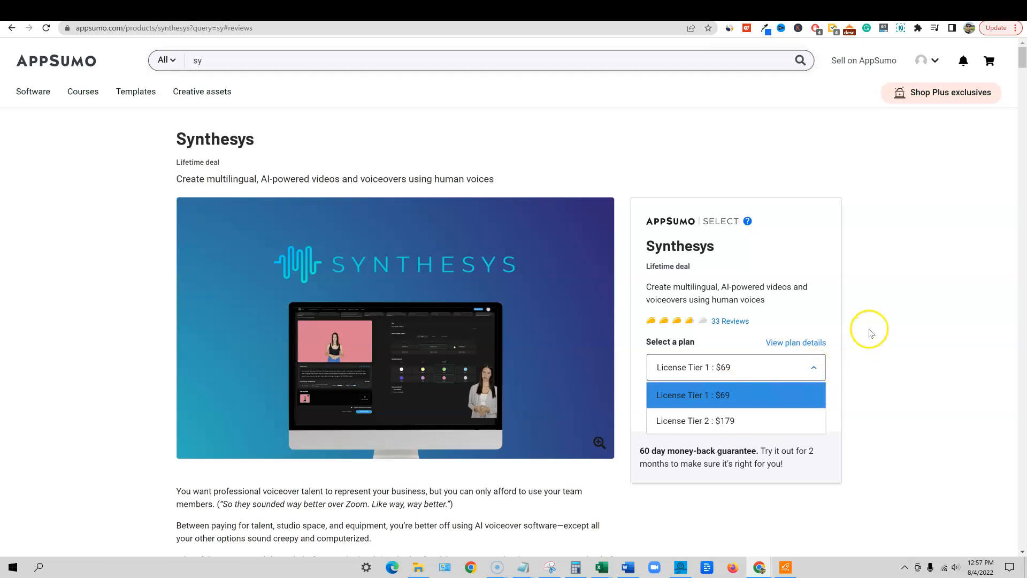
pyautogui.click(872, 303)
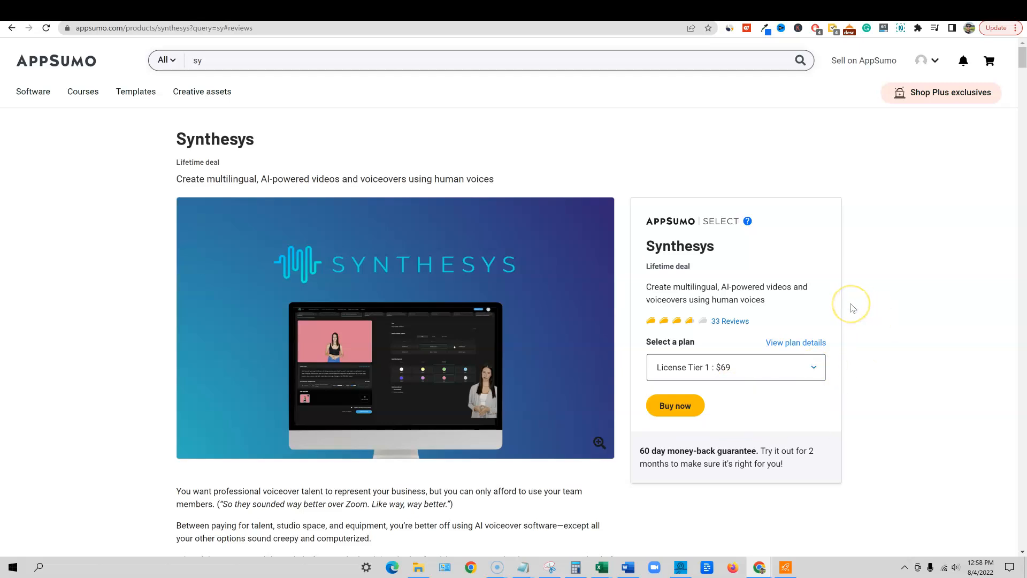